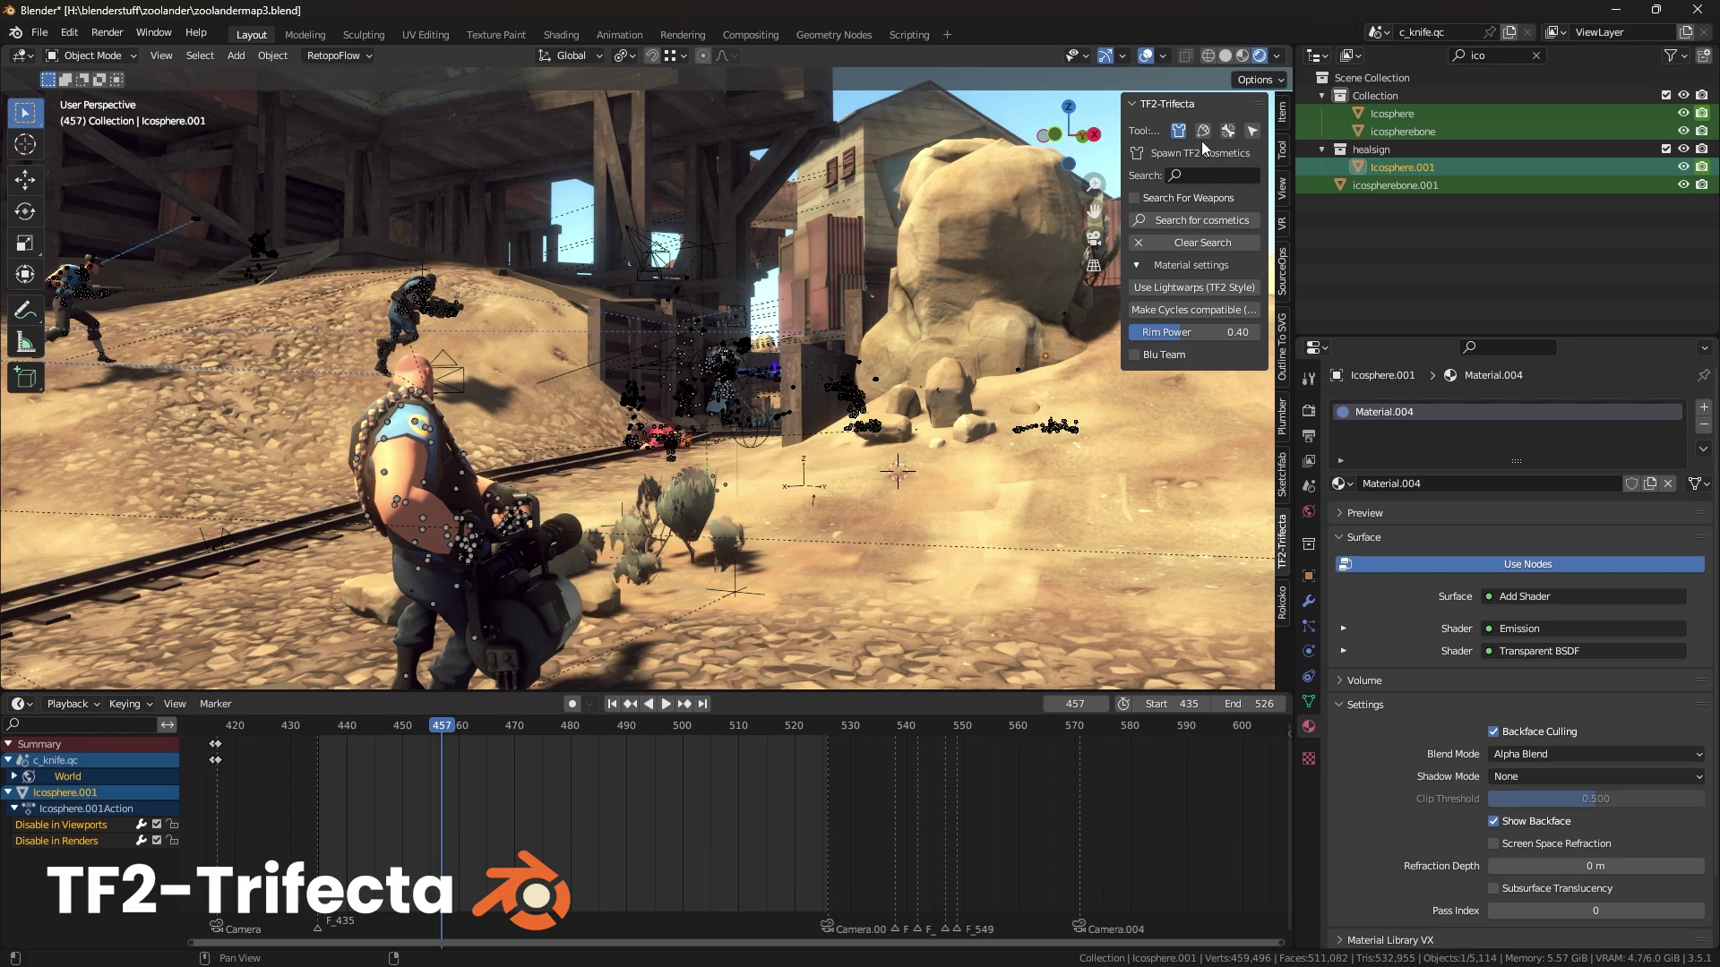
# Deploy an IK-rigged Spy and orbit around the pile of allclass cosmetics.
pyautogui.click(1203, 131)
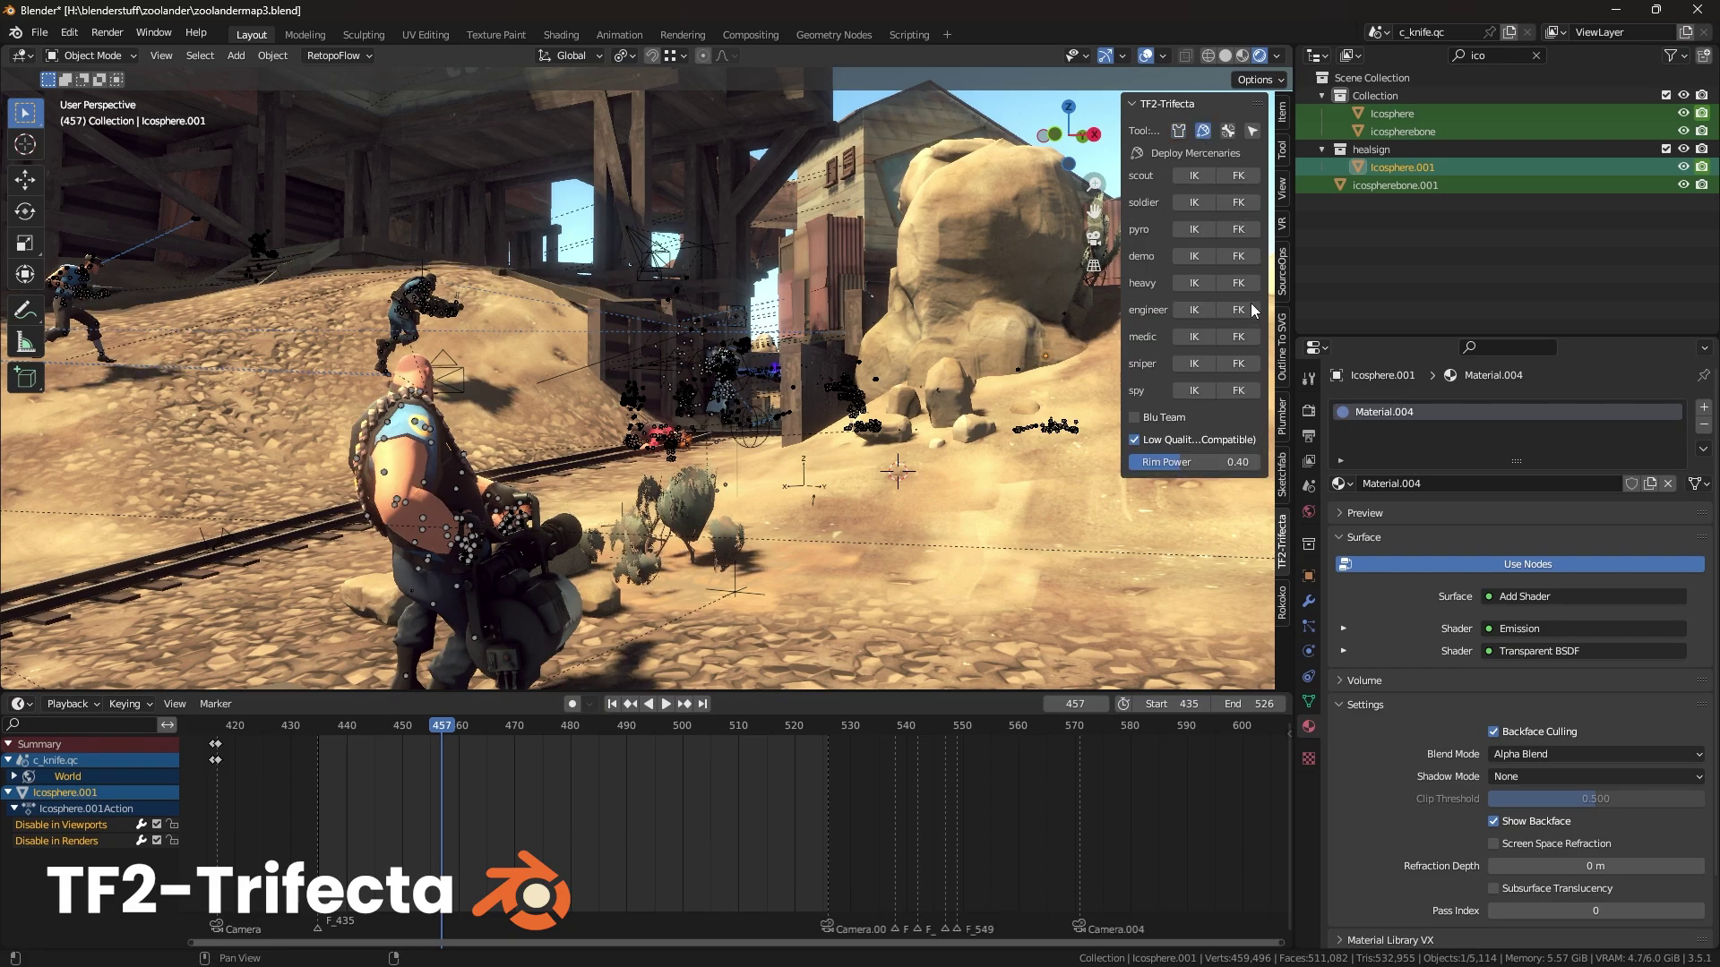
pyautogui.click(1193, 390)
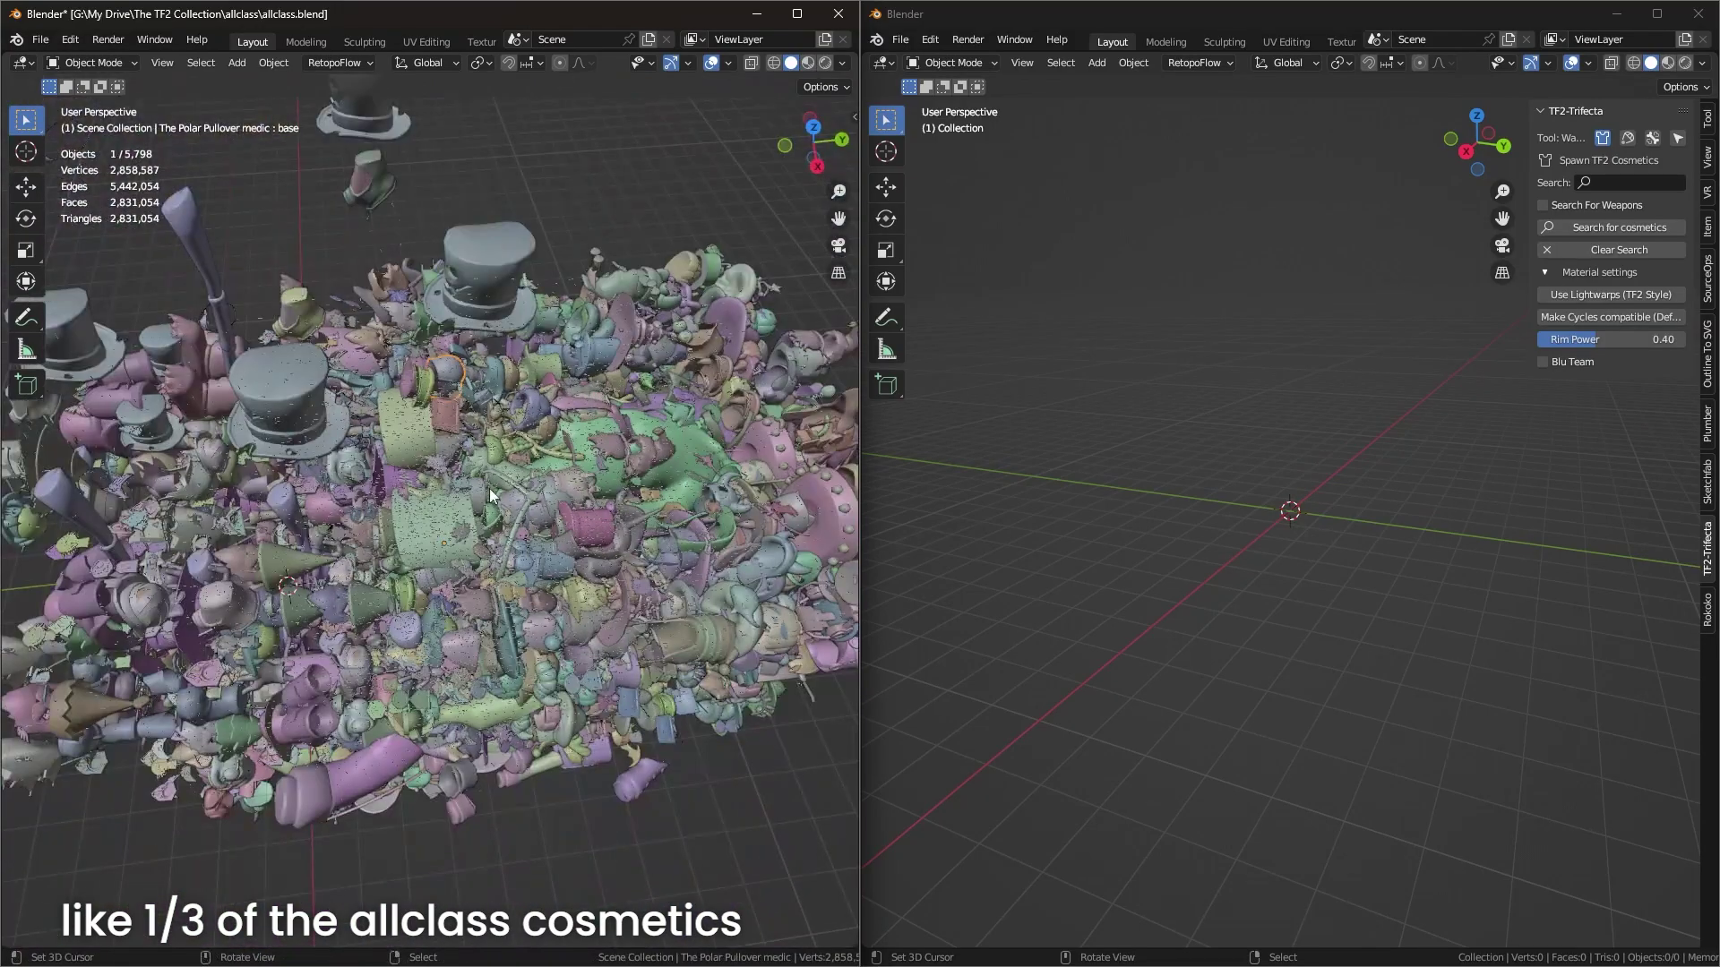
pyautogui.moveTo(489, 487); pyautogui.dragTo(627, 358, button='middle')
pyautogui.scroll(-5, 1399, 505)
pyautogui.moveTo(1399, 505)
pyautogui.mouseDown(button='middle')
pyautogui.moveTo(1190, 543)
pyautogui.moveTo(1432, 505)
pyautogui.mouseUp(button='middle')
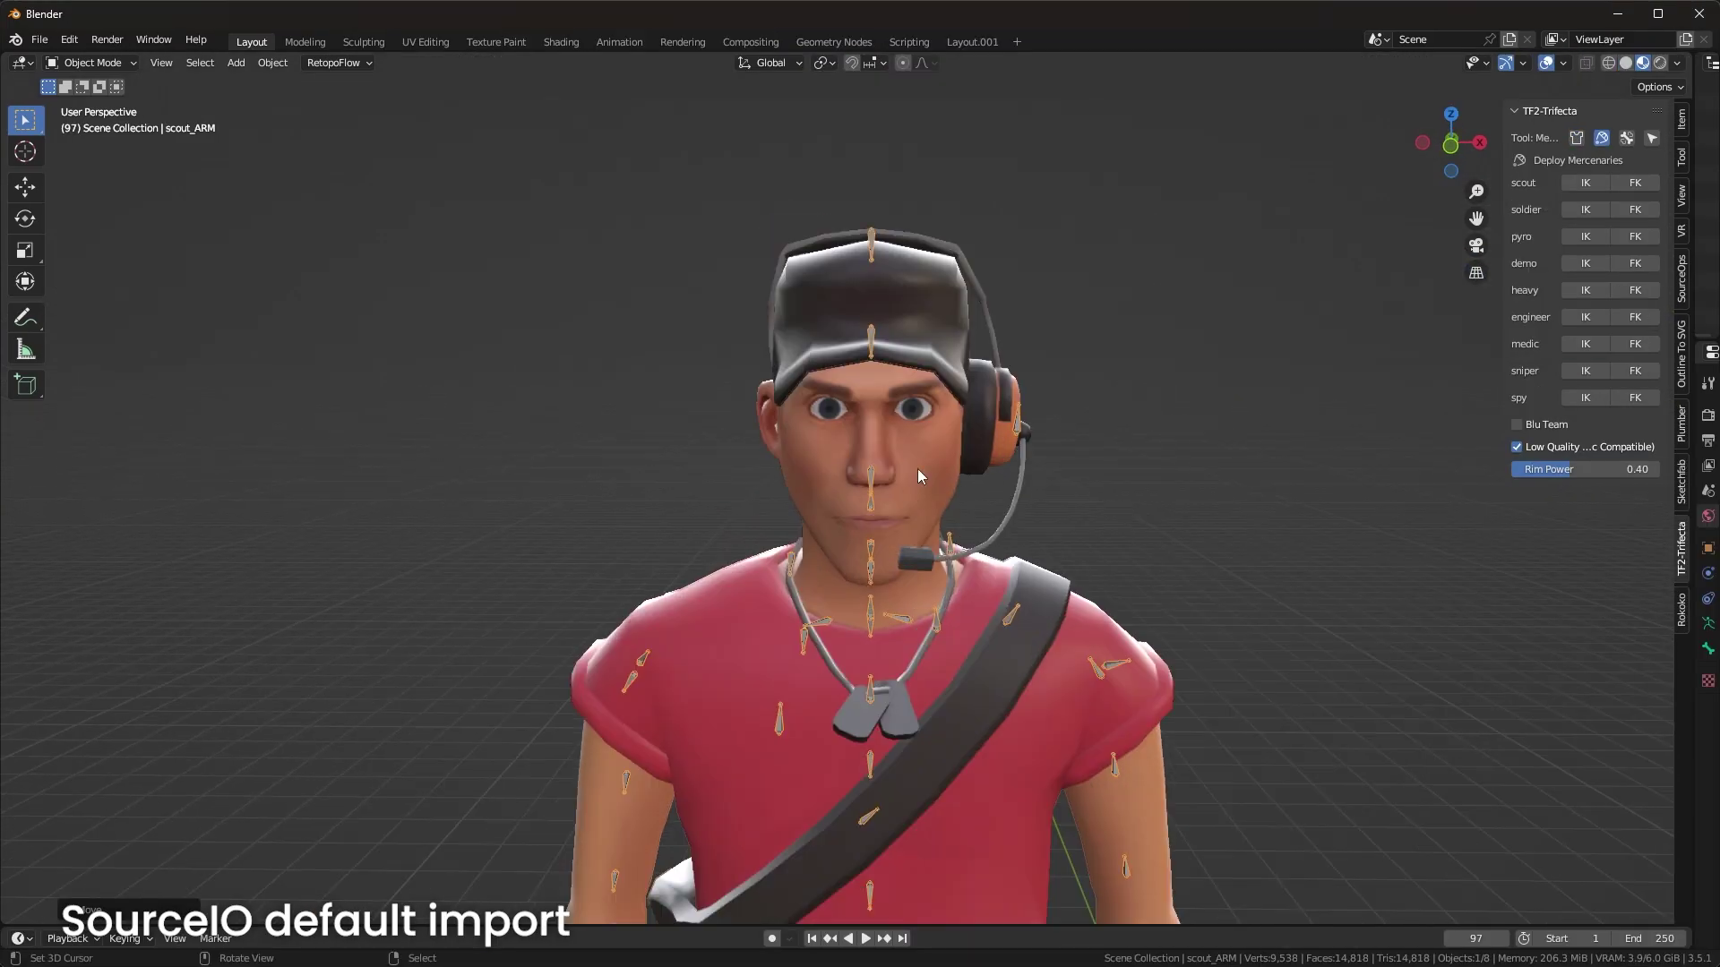
# Set the Face Randomizer's Flex Scale to 2.17.
pyautogui.moveTo(917, 469); pyautogui.dragTo(896, 412, button='middle')
pyautogui.scroll(2, 896, 412)
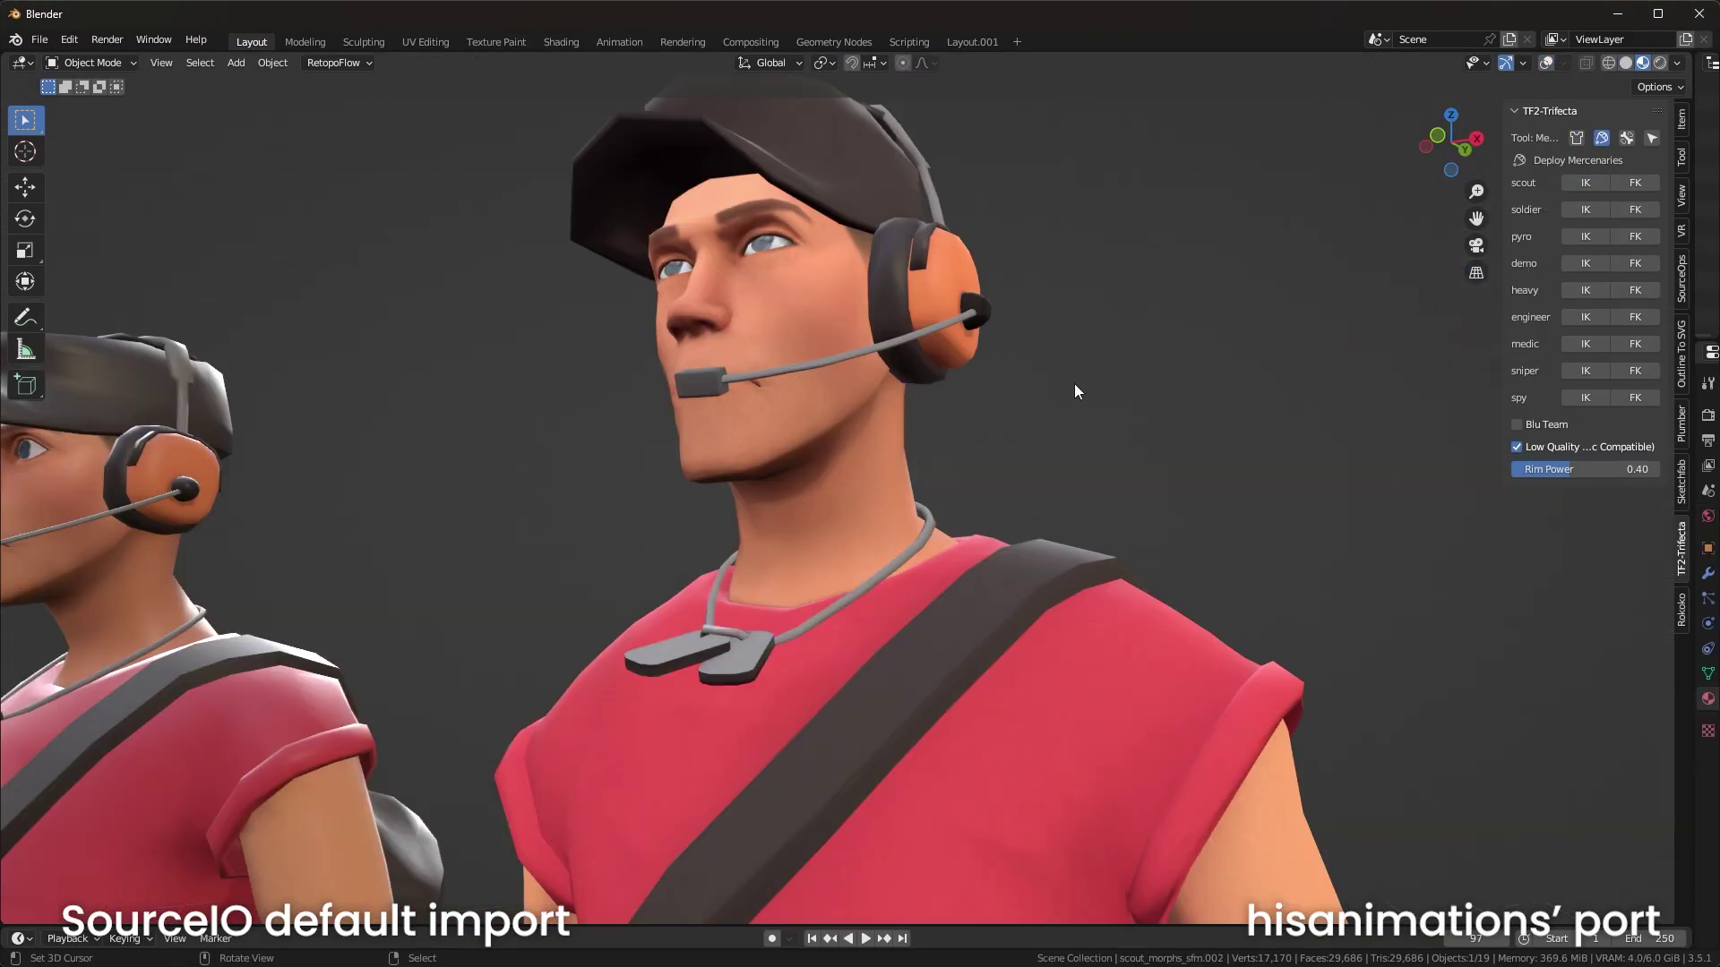
pyautogui.moveTo(1073, 383); pyautogui.dragTo(912, 444, button='middle')
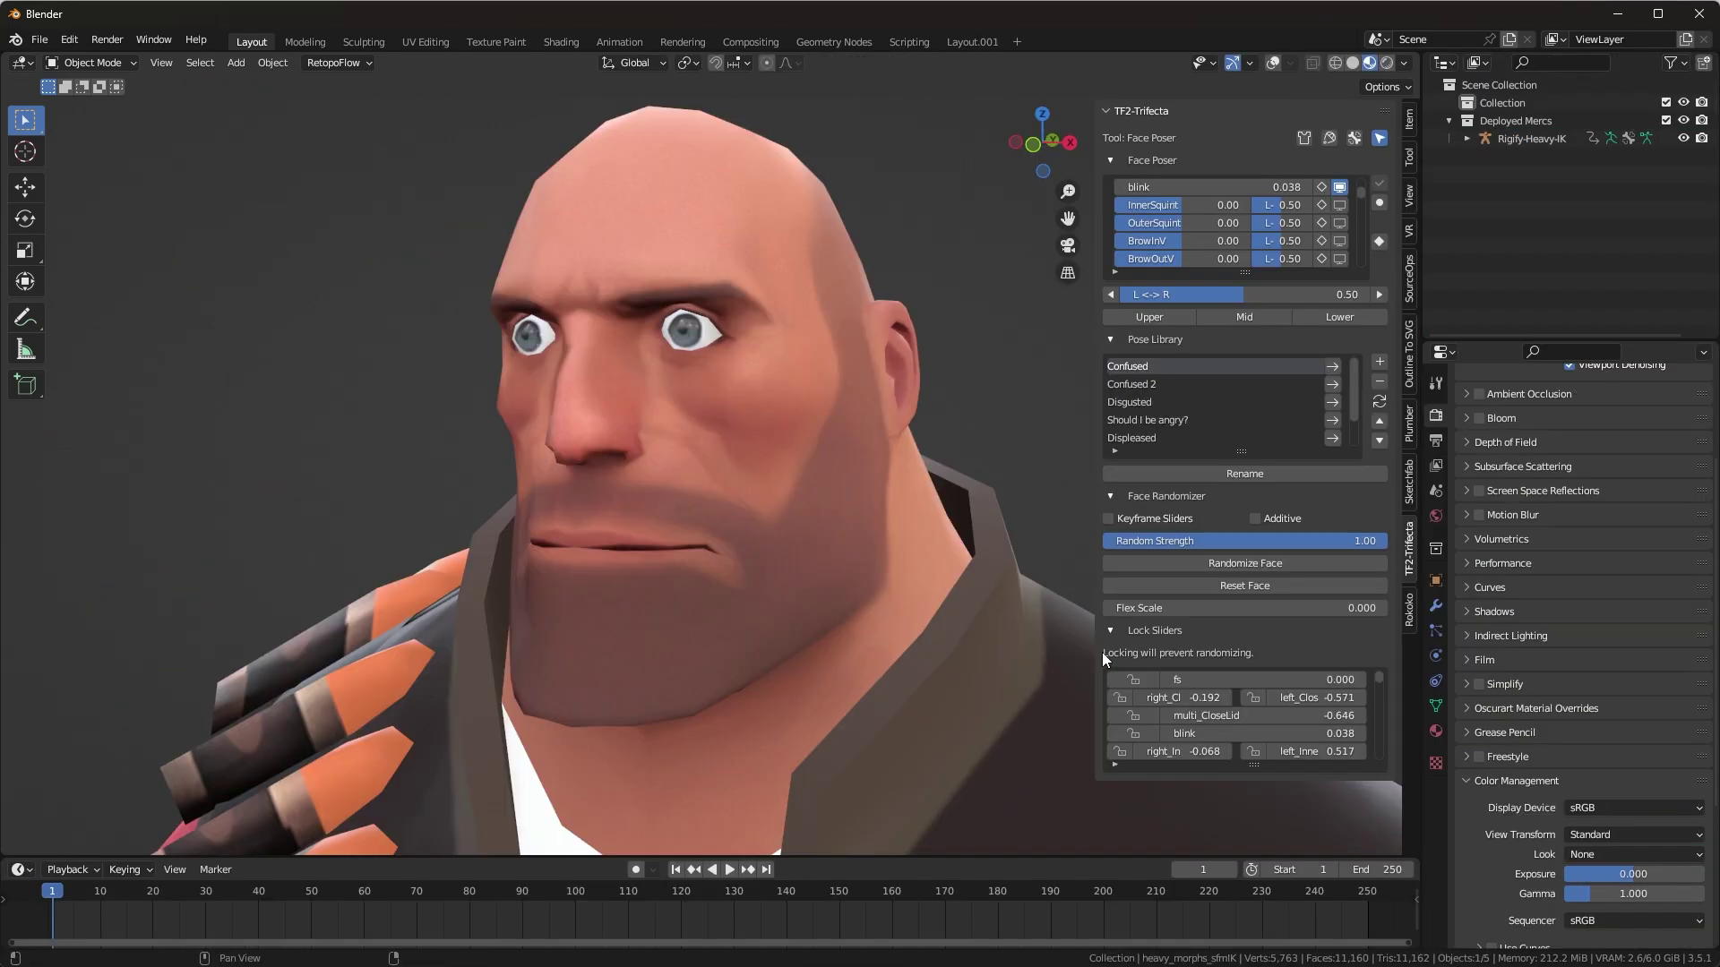
pyautogui.click(1178, 609)
pyautogui.press('Return')
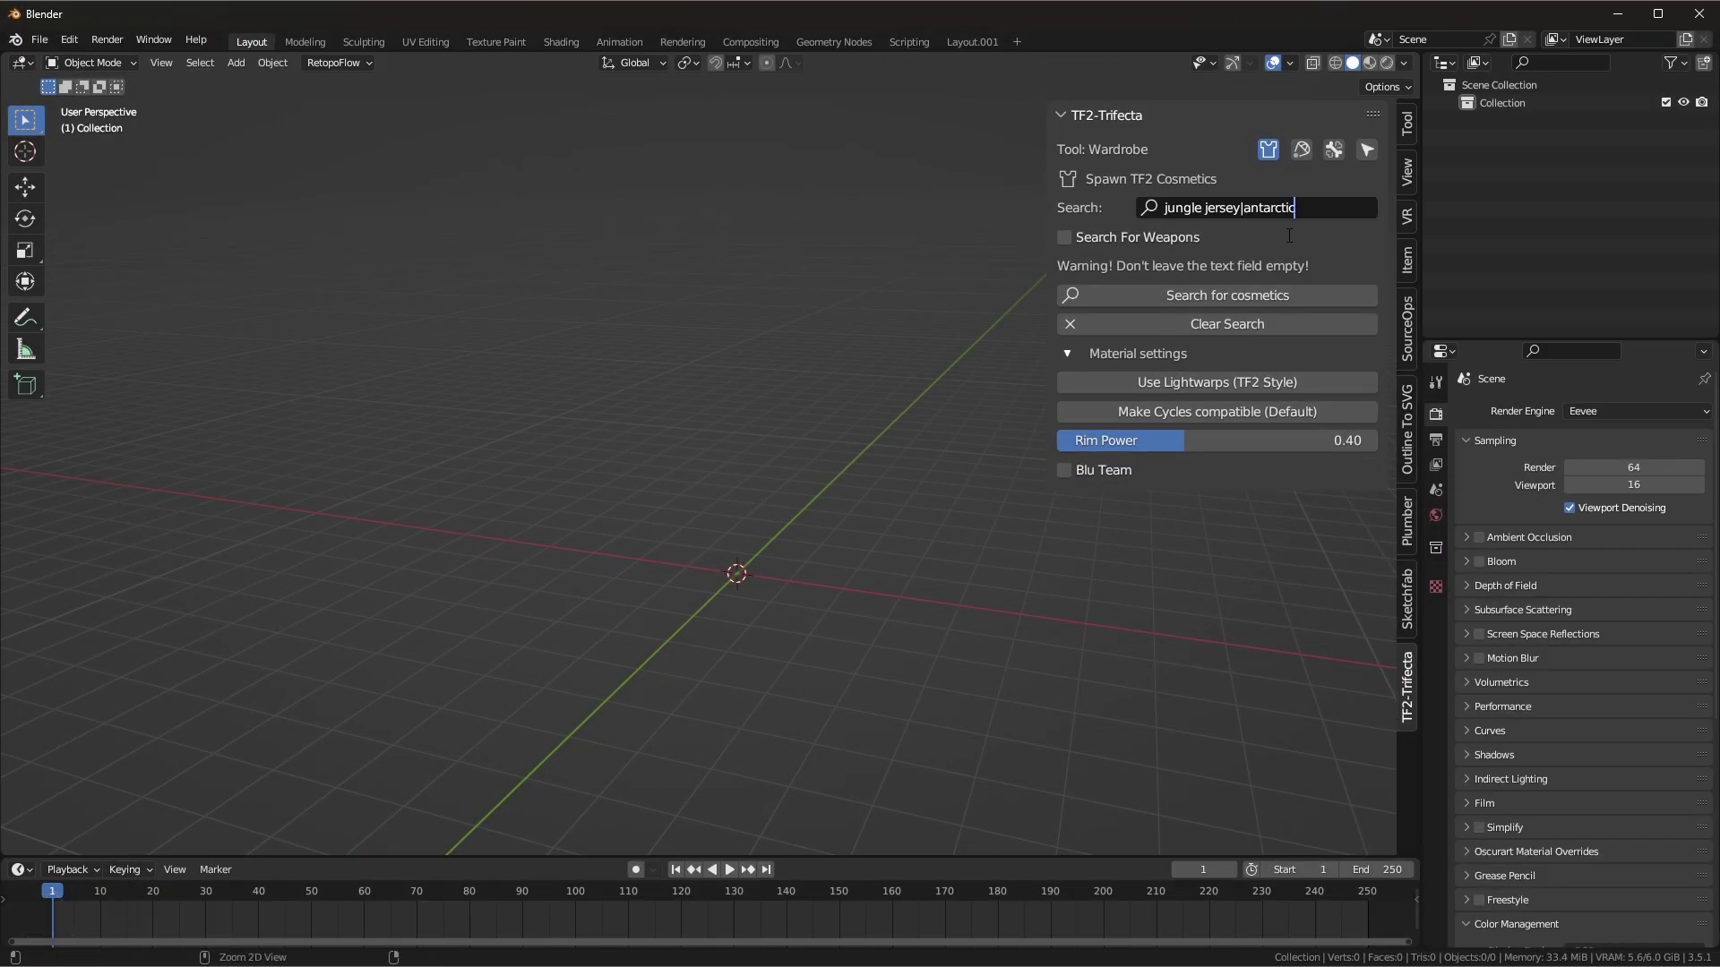
# Search the cosmetics for 'siberian' and spawn the Siberian Sweater on the Heavy.
pyautogui.press('Return')
pyautogui.click(1283, 265)
pyautogui.click(1068, 324)
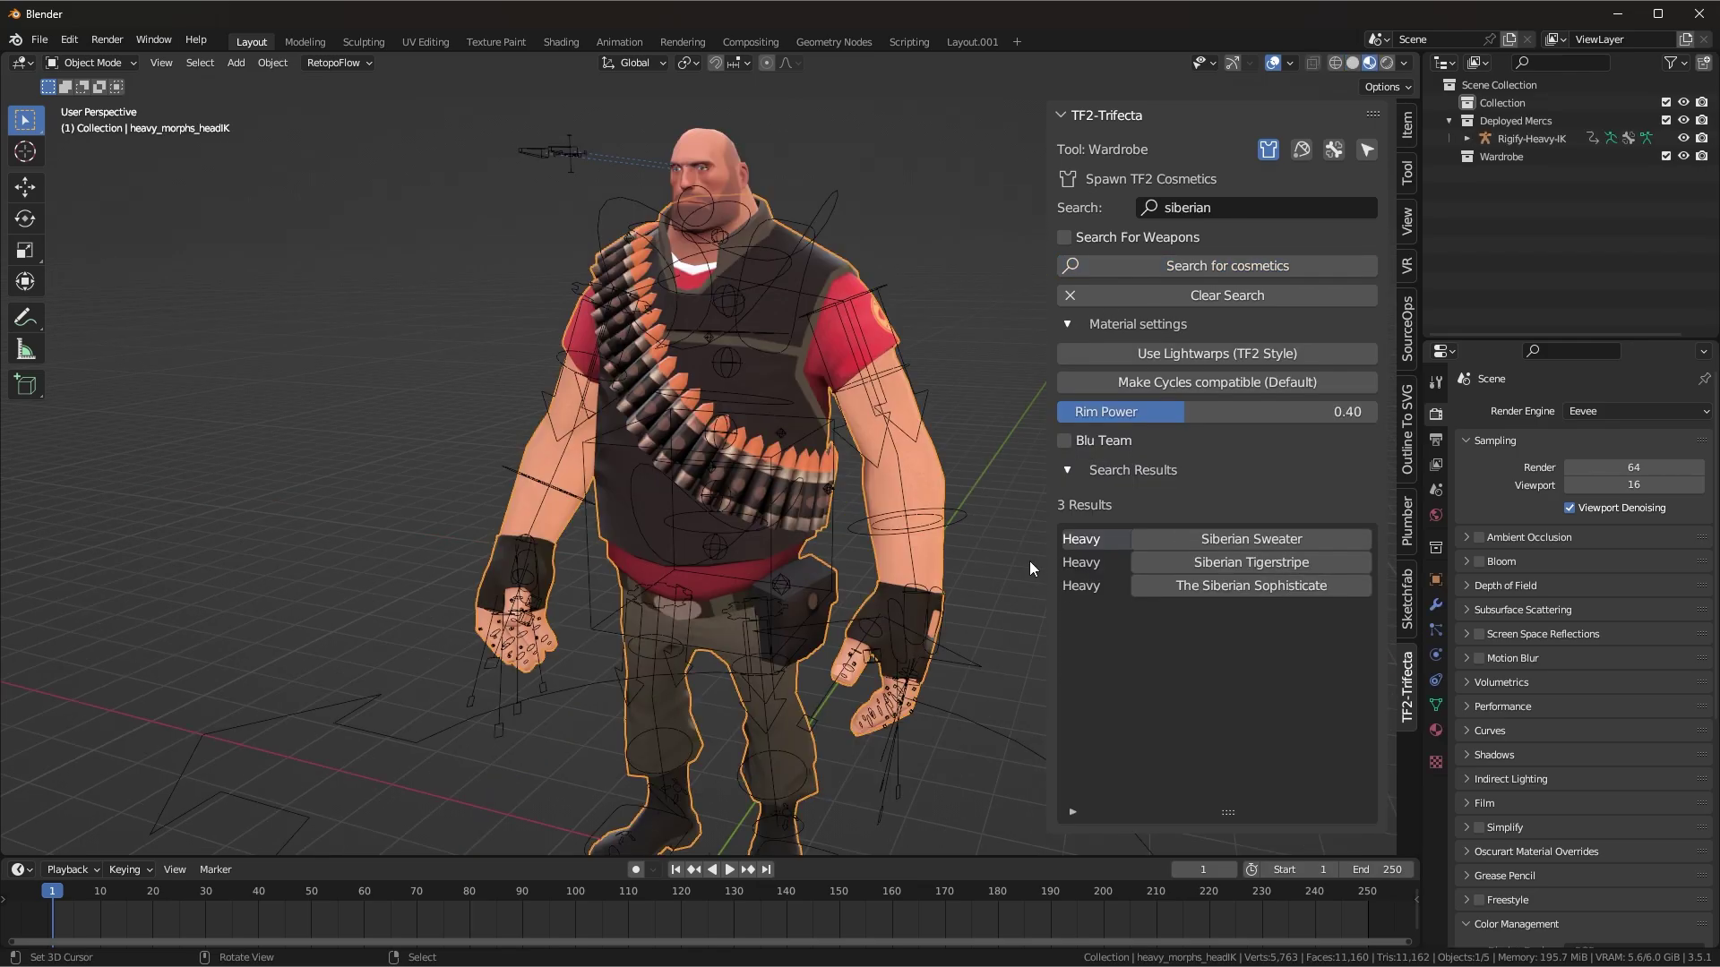
pyautogui.click(1220, 543)
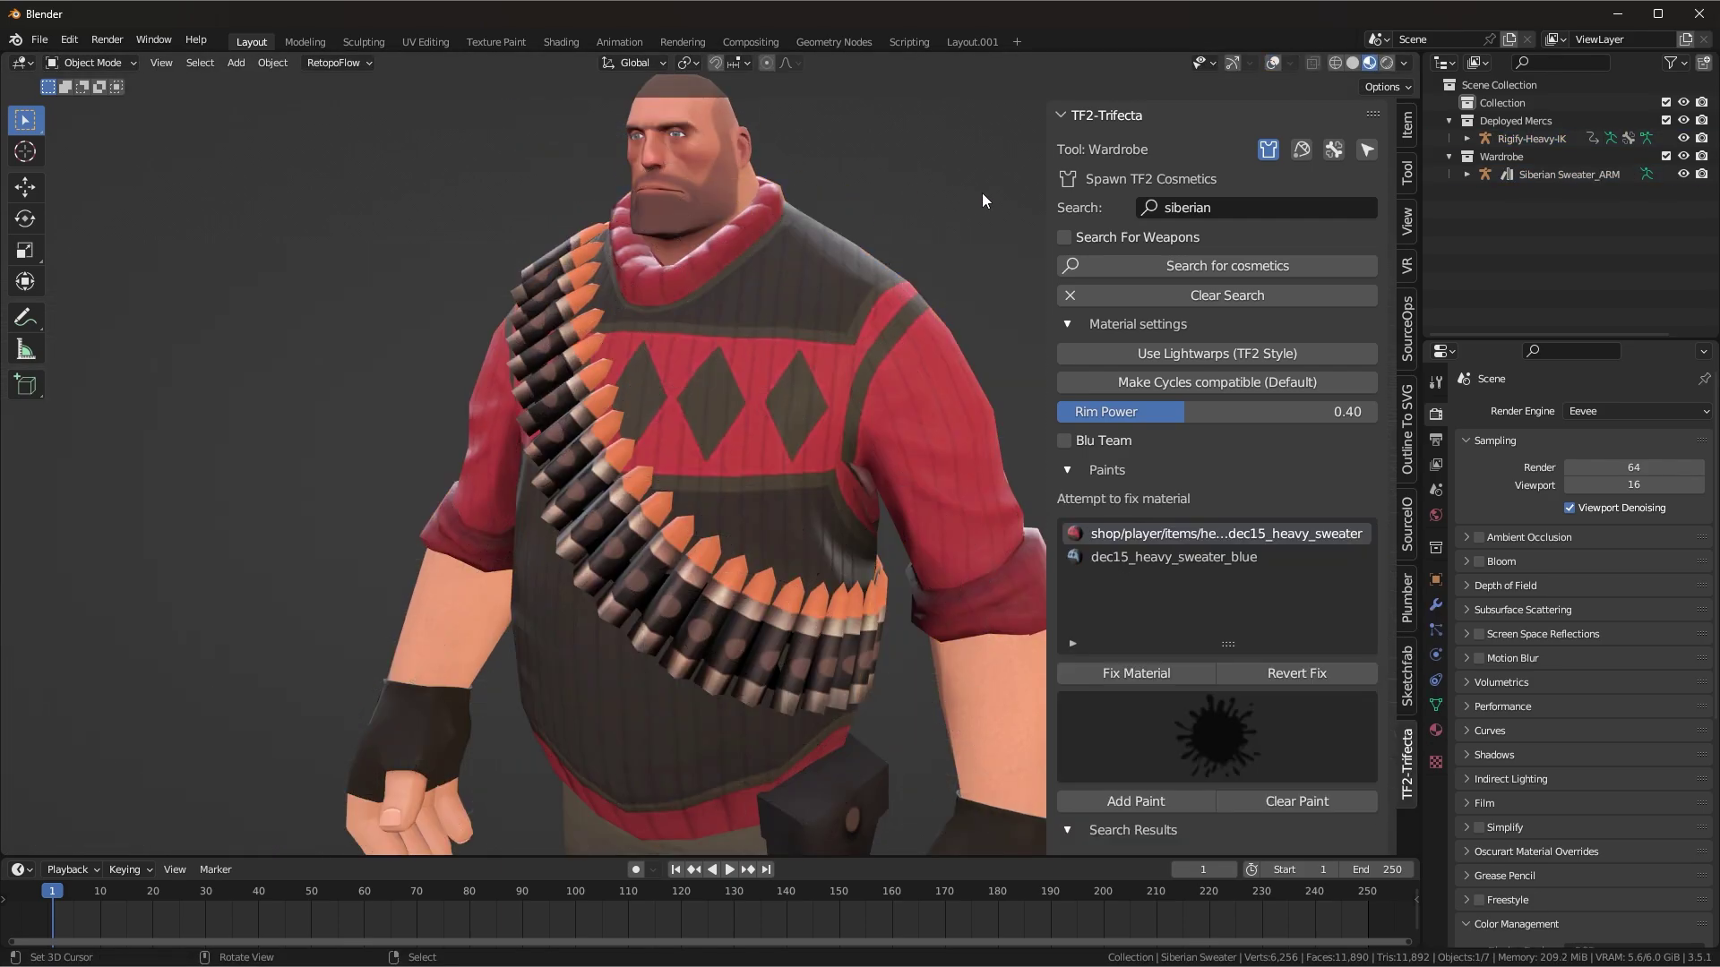
# Paint the Siberian Sweater's diamonds bright green.
pyautogui.scroll(-4, 1232, 607)
pyautogui.click(1242, 605)
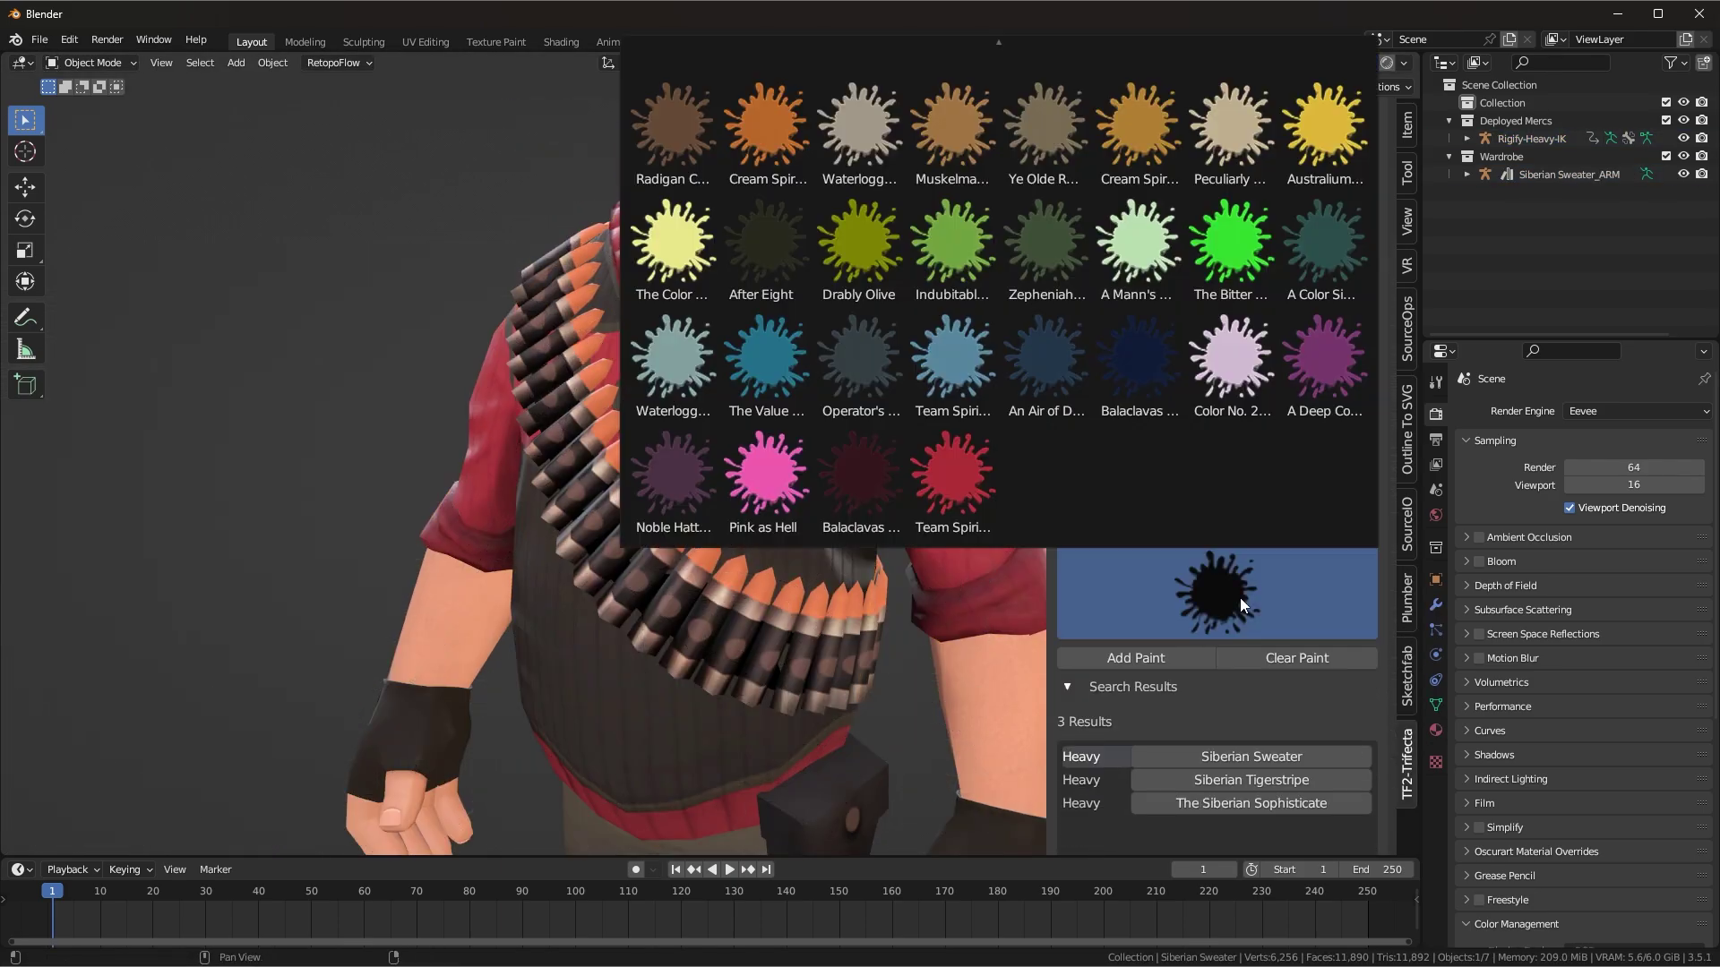
pyautogui.click(1231, 251)
pyautogui.click(1142, 649)
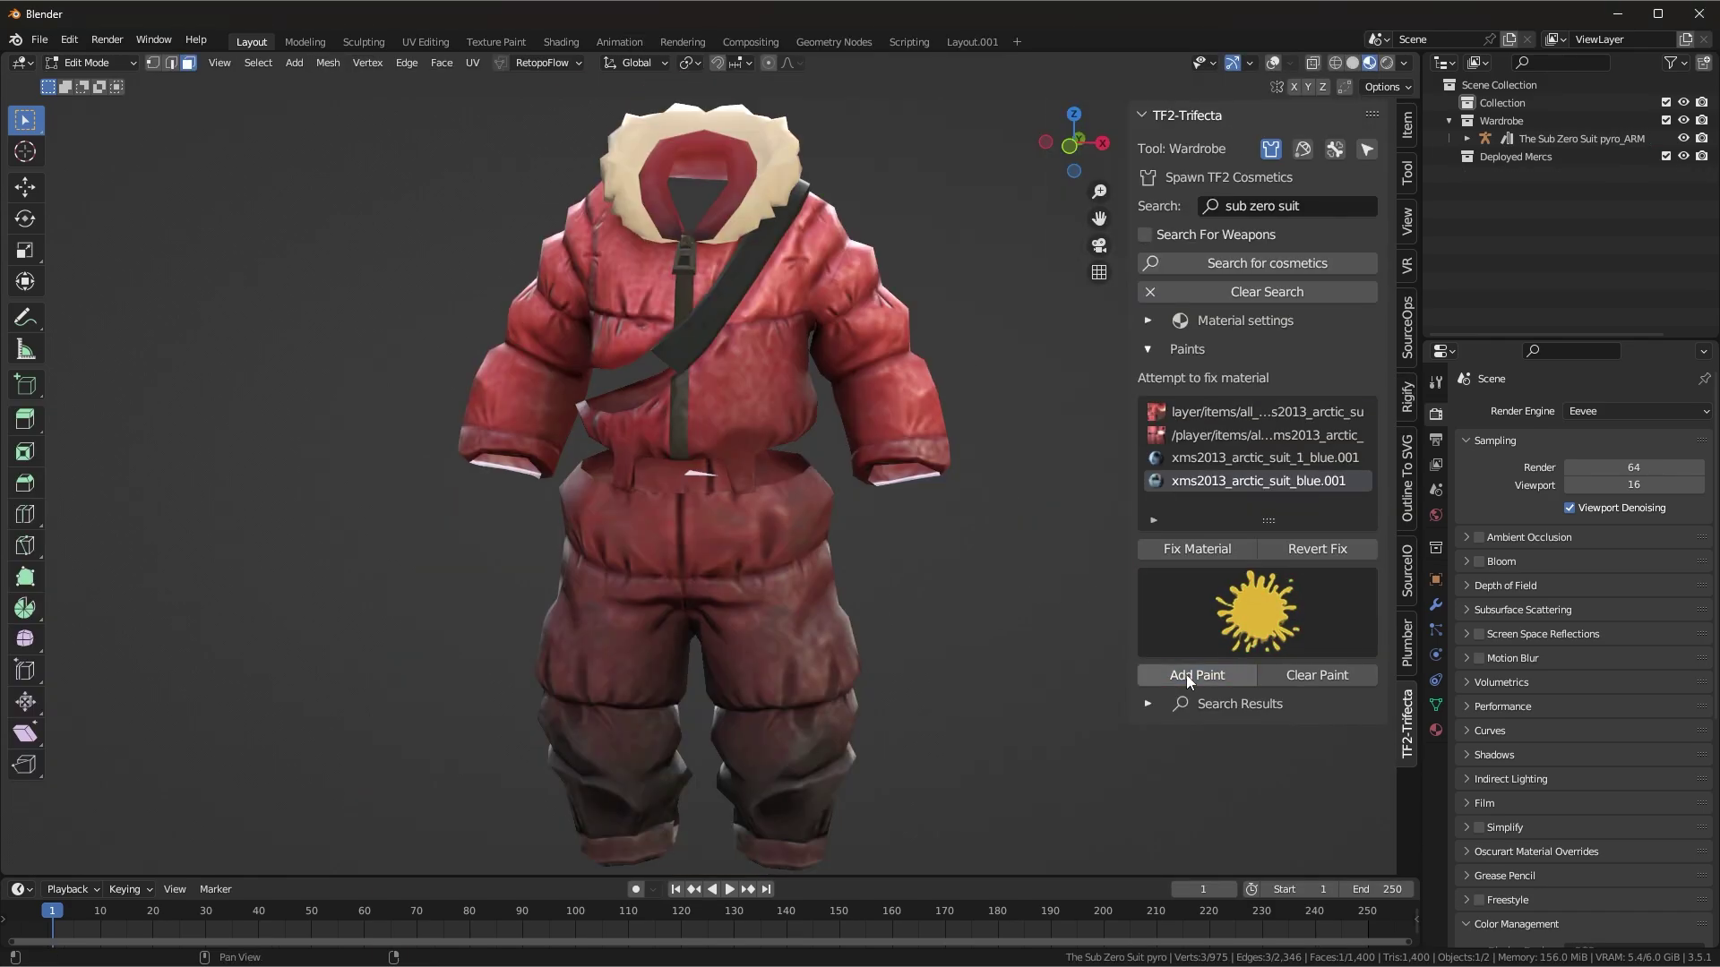
# Paint the Sub Zero Suit's hood and cuffs yellow through its second material.
pyautogui.click(1209, 461)
pyautogui.click(1202, 435)
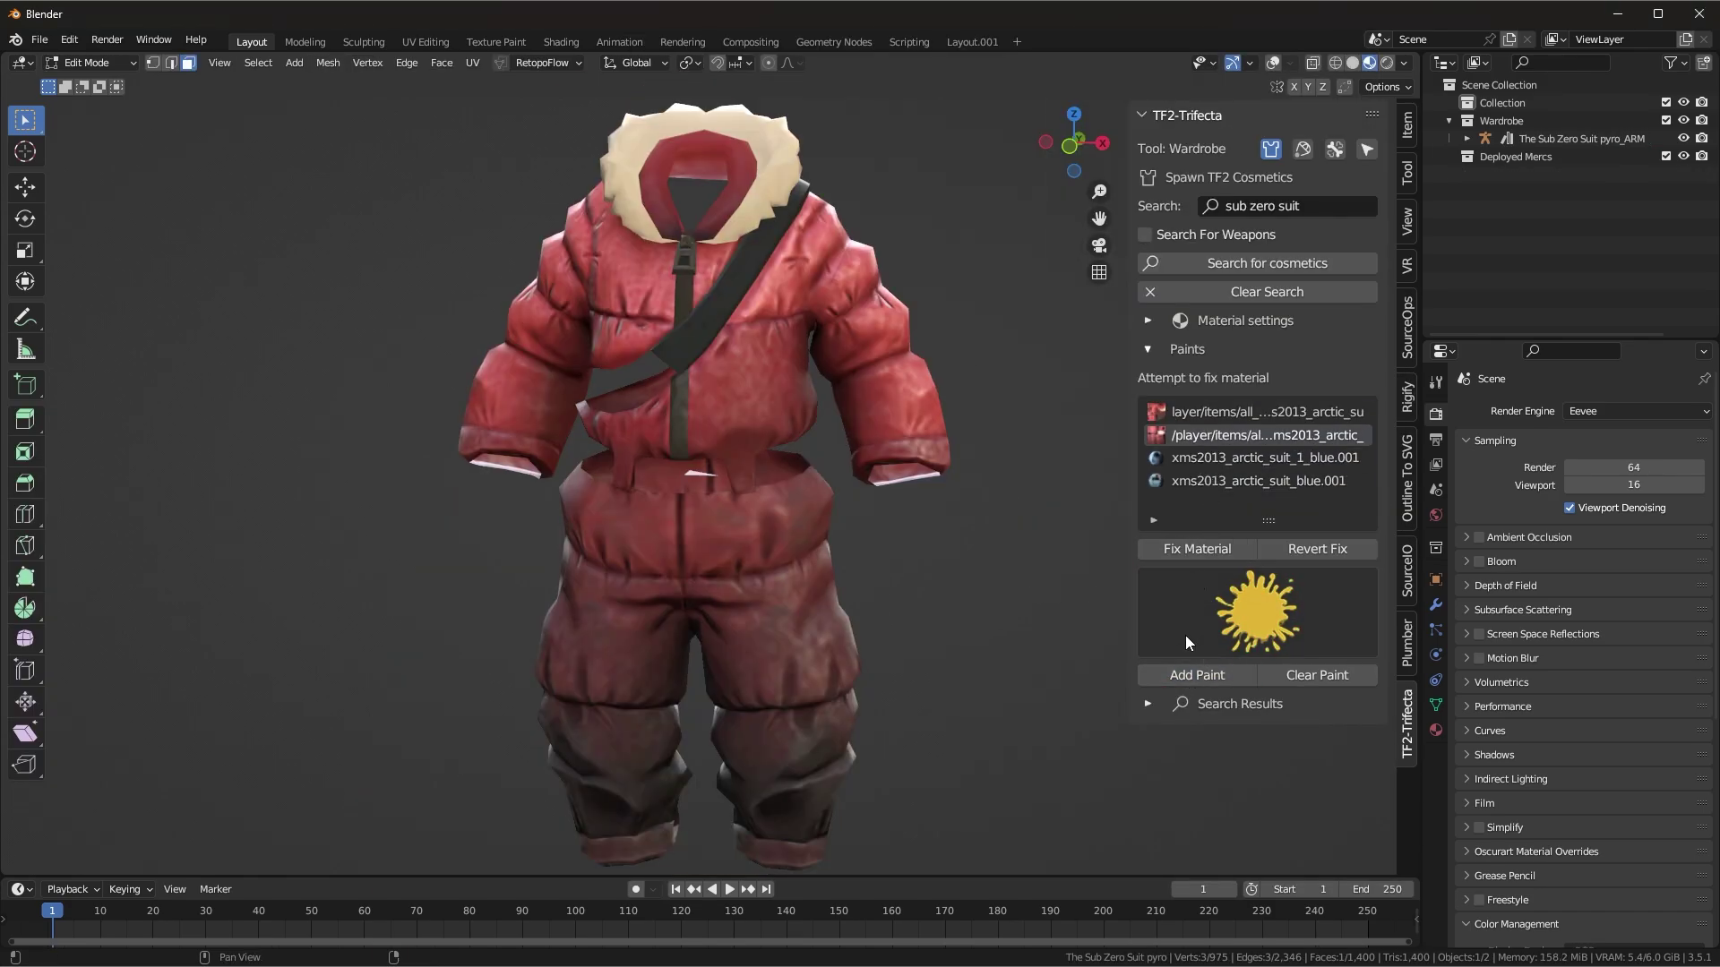
pyautogui.click(1192, 674)
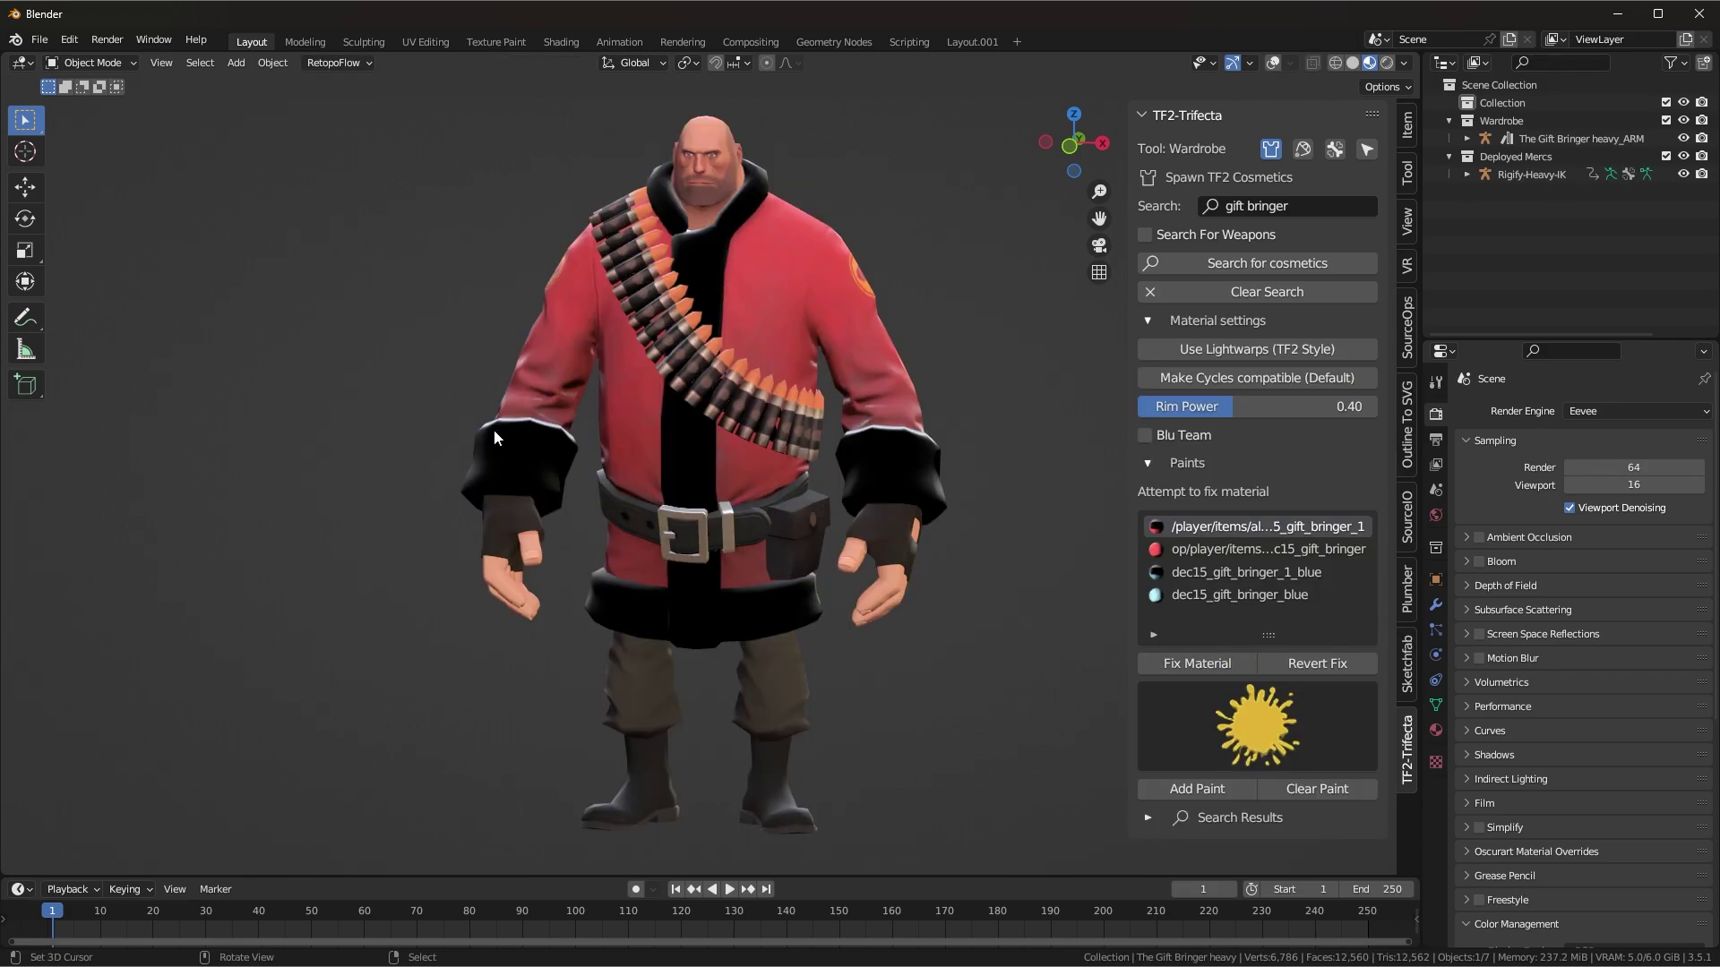
pyautogui.scroll(5, 674, 469)
pyautogui.keyDown('shift'); pyautogui.moveTo(731, 427); pyautogui.dragTo(700, 663, button='middle'); pyautogui.keyUp('shift')
pyautogui.scroll(-3, 760, 563)
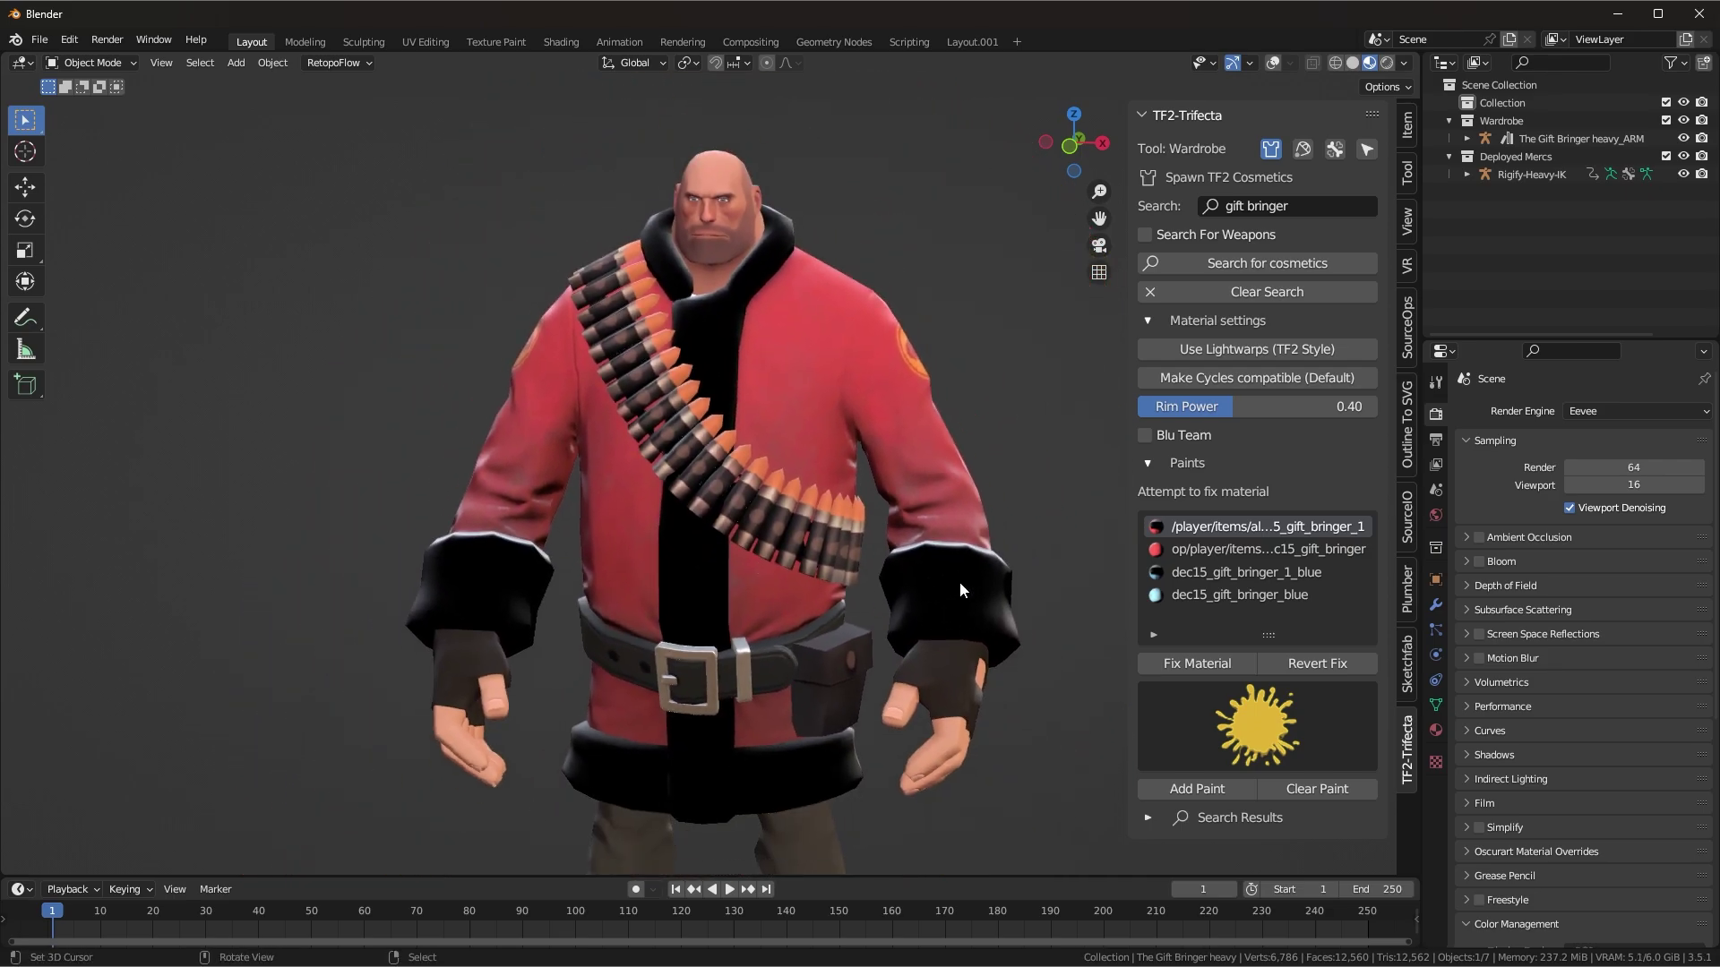
# Fix the Gift Bringer's fur material and apply TF2-style lightwarps, keeping Eevee.
pyautogui.click(1195, 664)
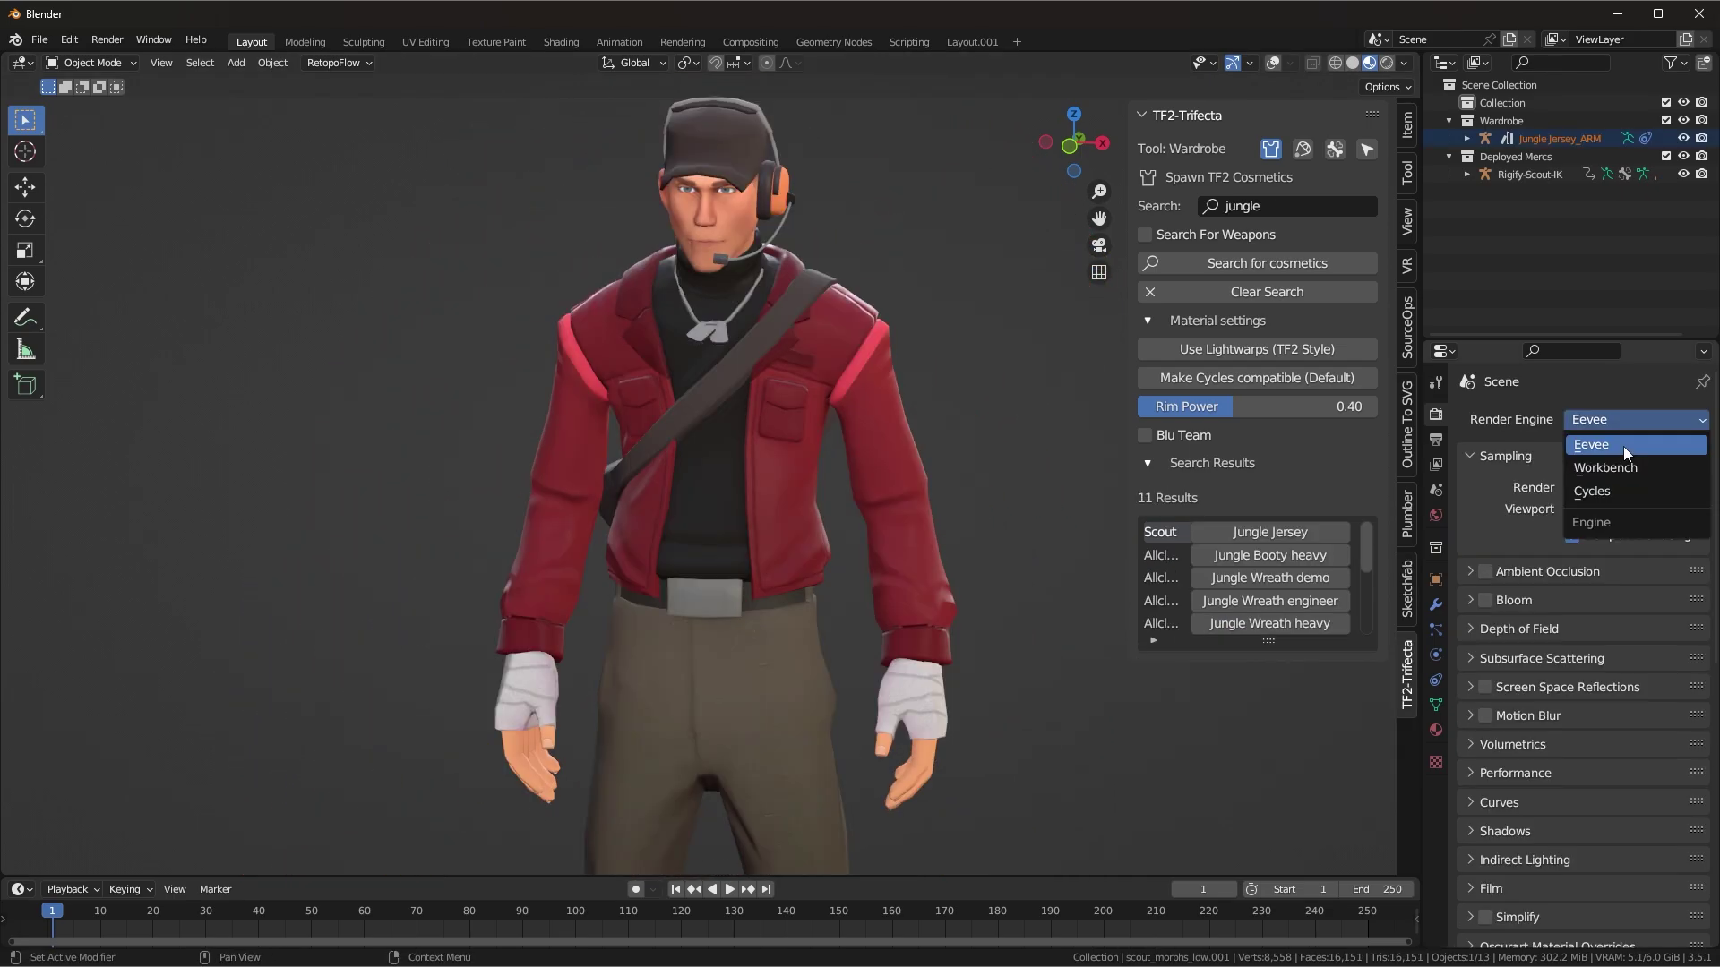
pyautogui.click(1623, 446)
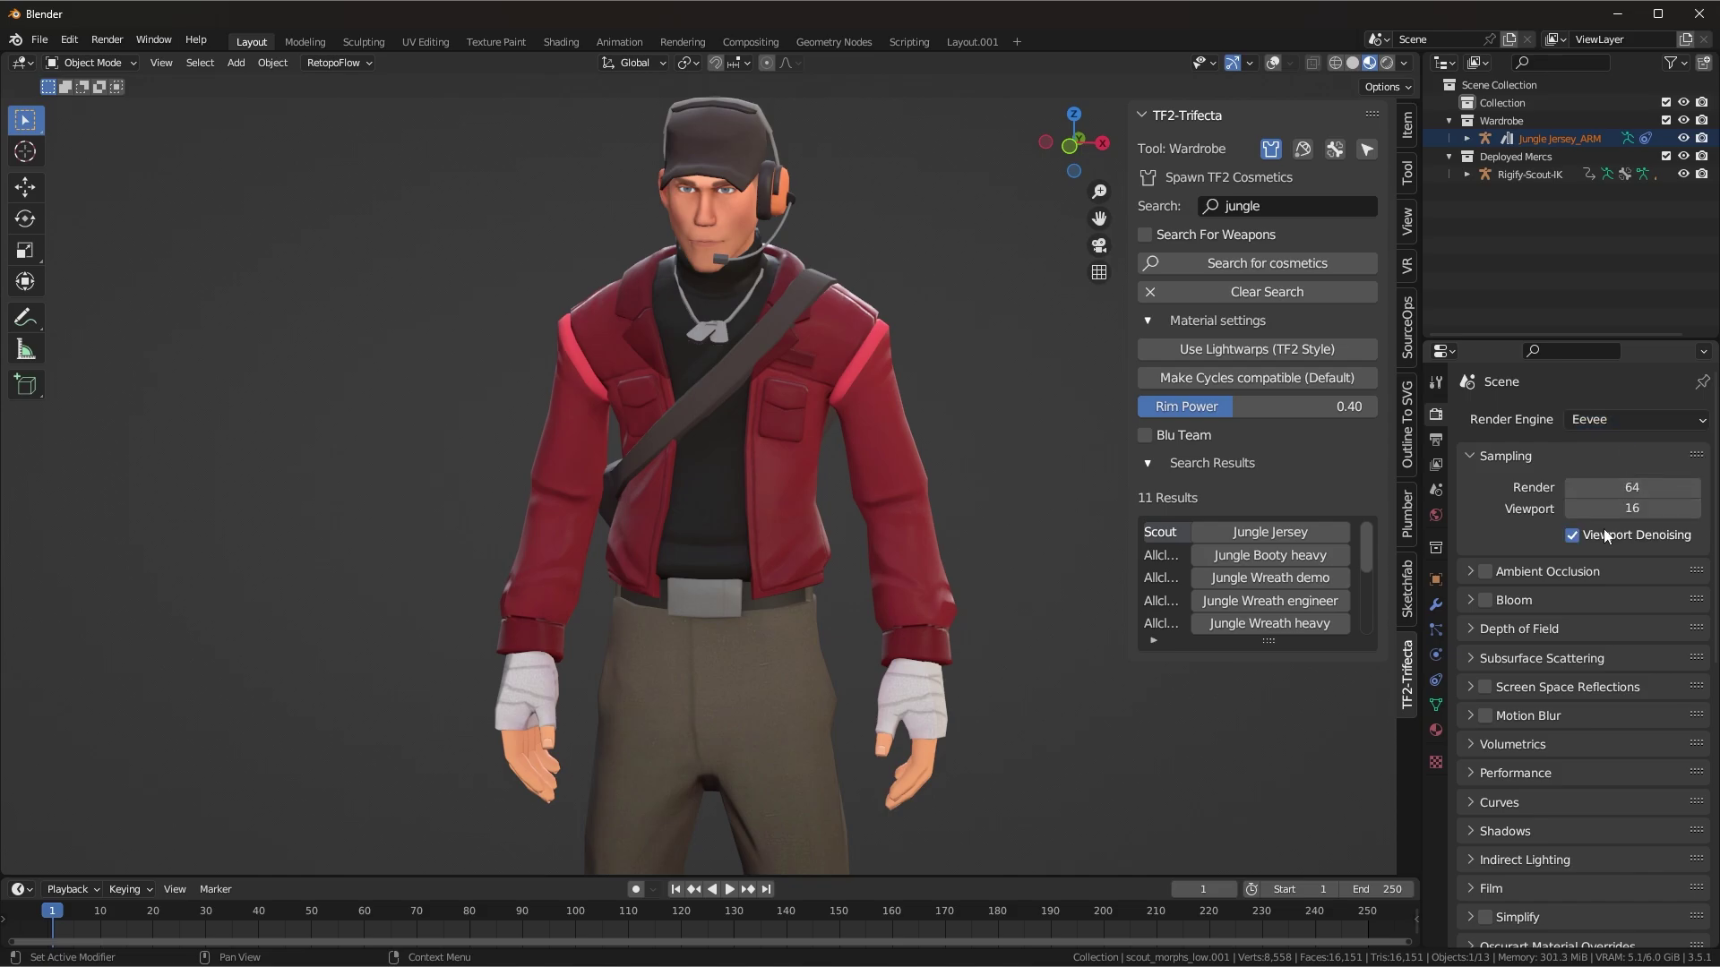
pyautogui.click(1282, 348)
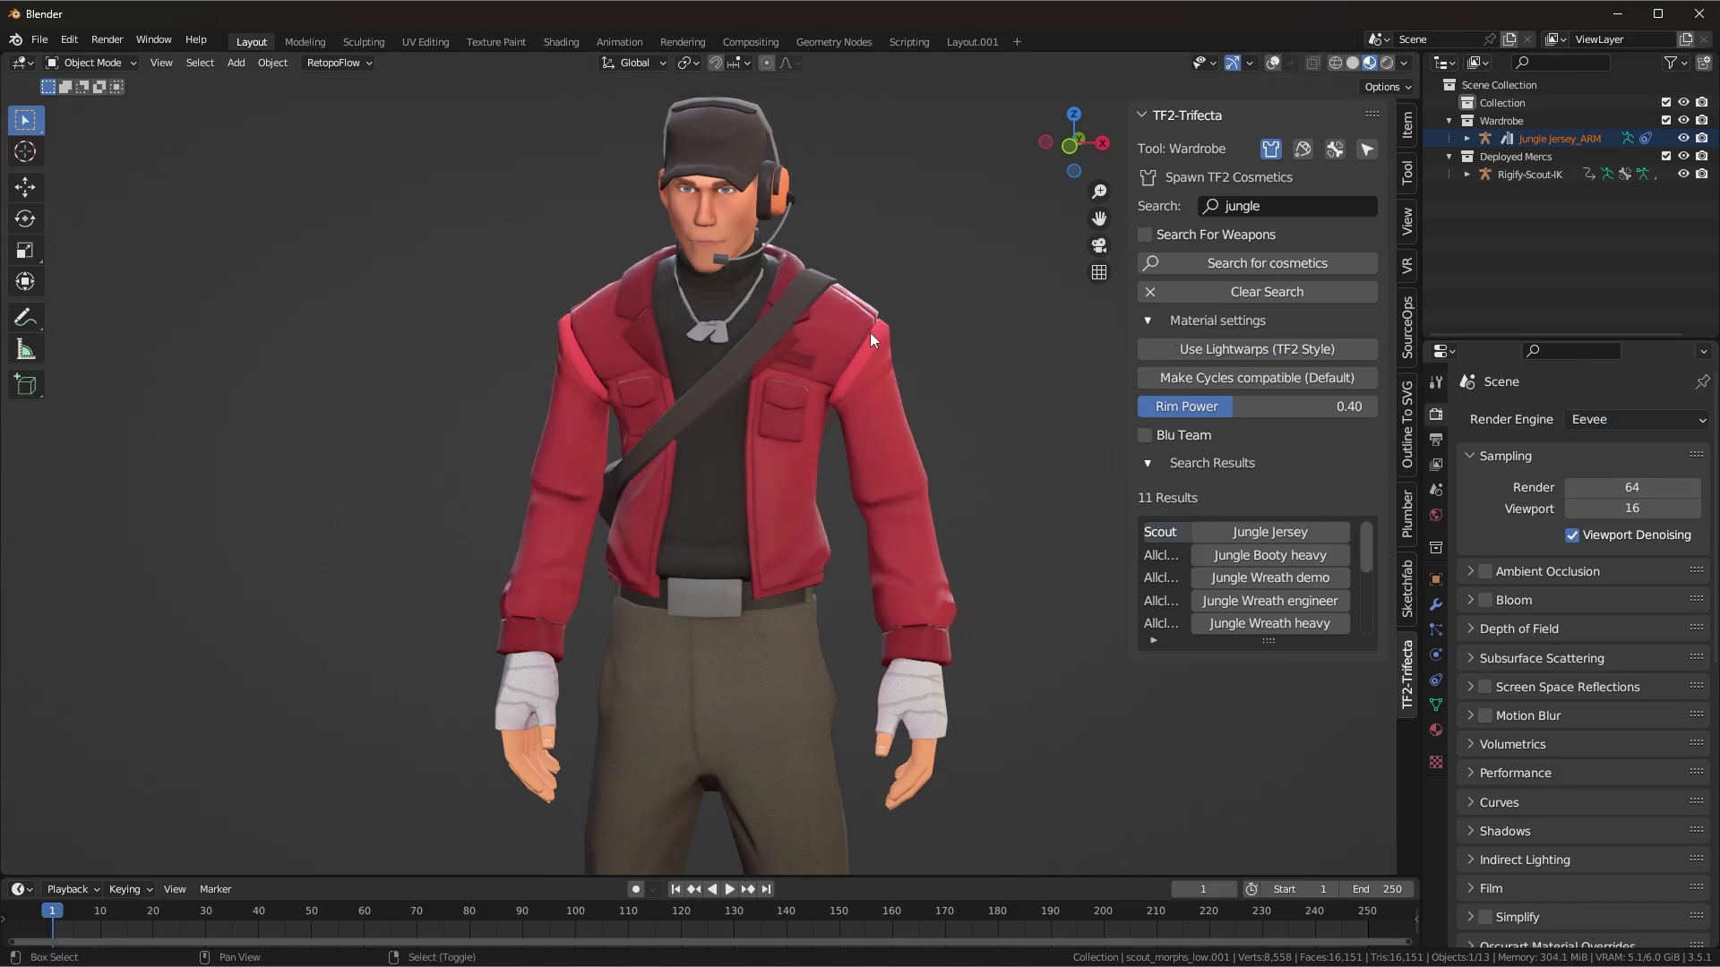
# Set the Color Management view transform to Standard.
pyautogui.scroll(3, 873, 358)
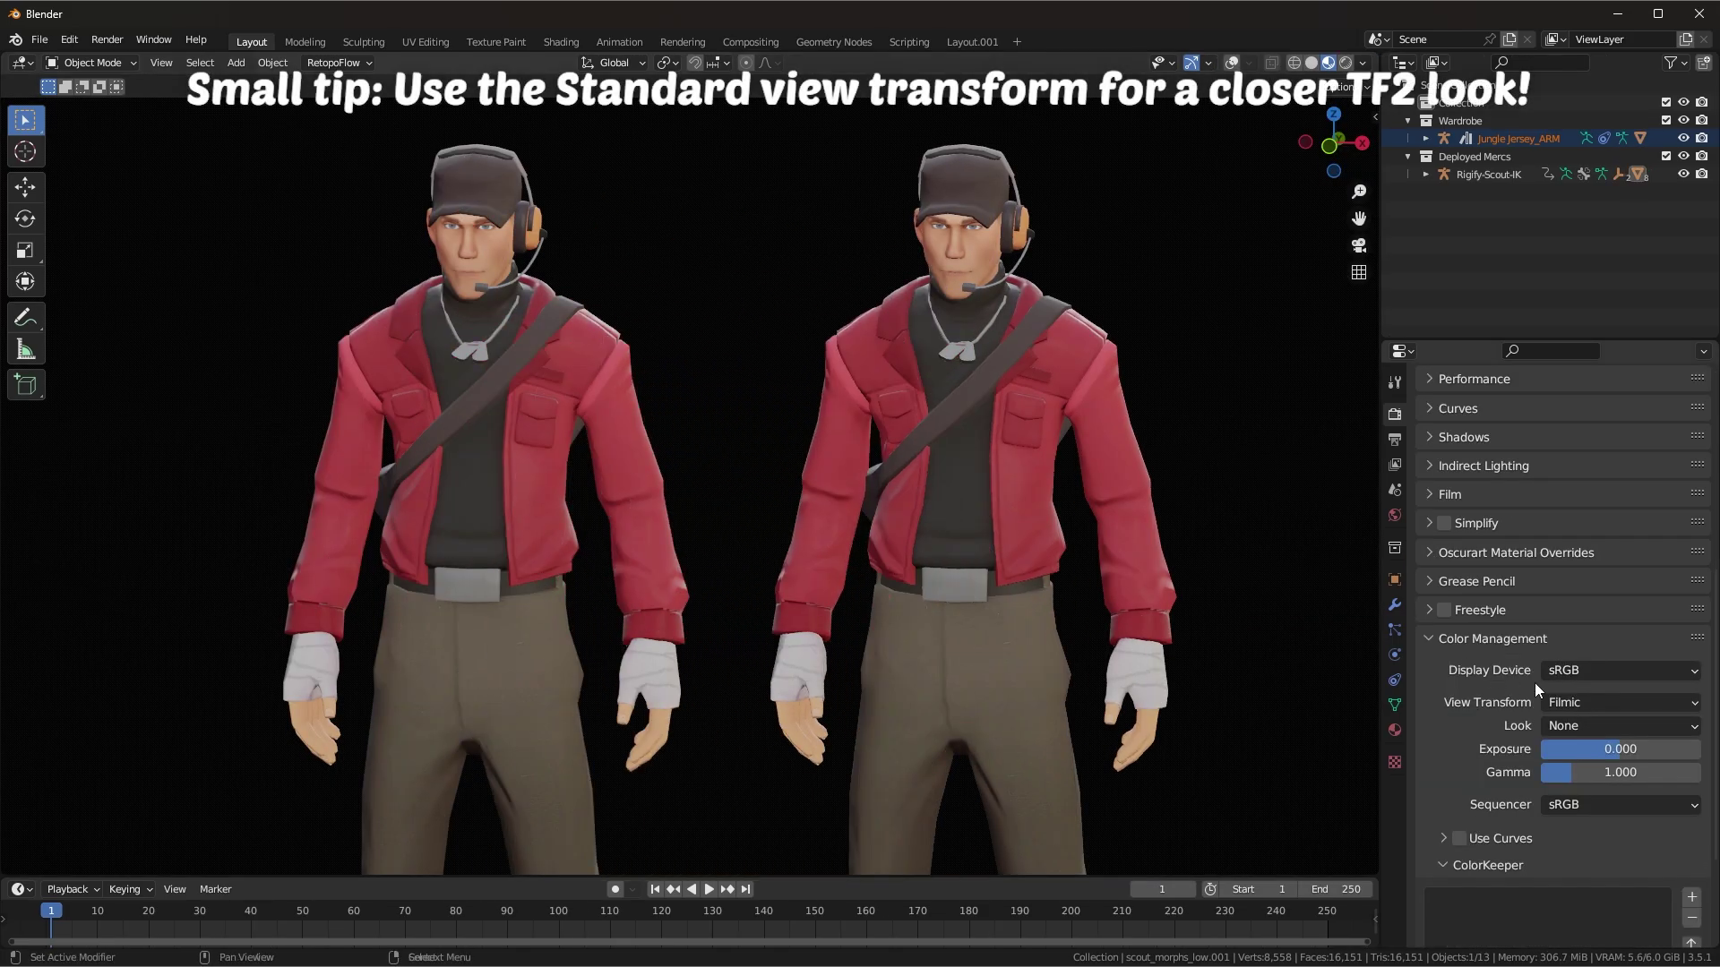
pyautogui.click(1599, 702)
pyautogui.click(1594, 706)
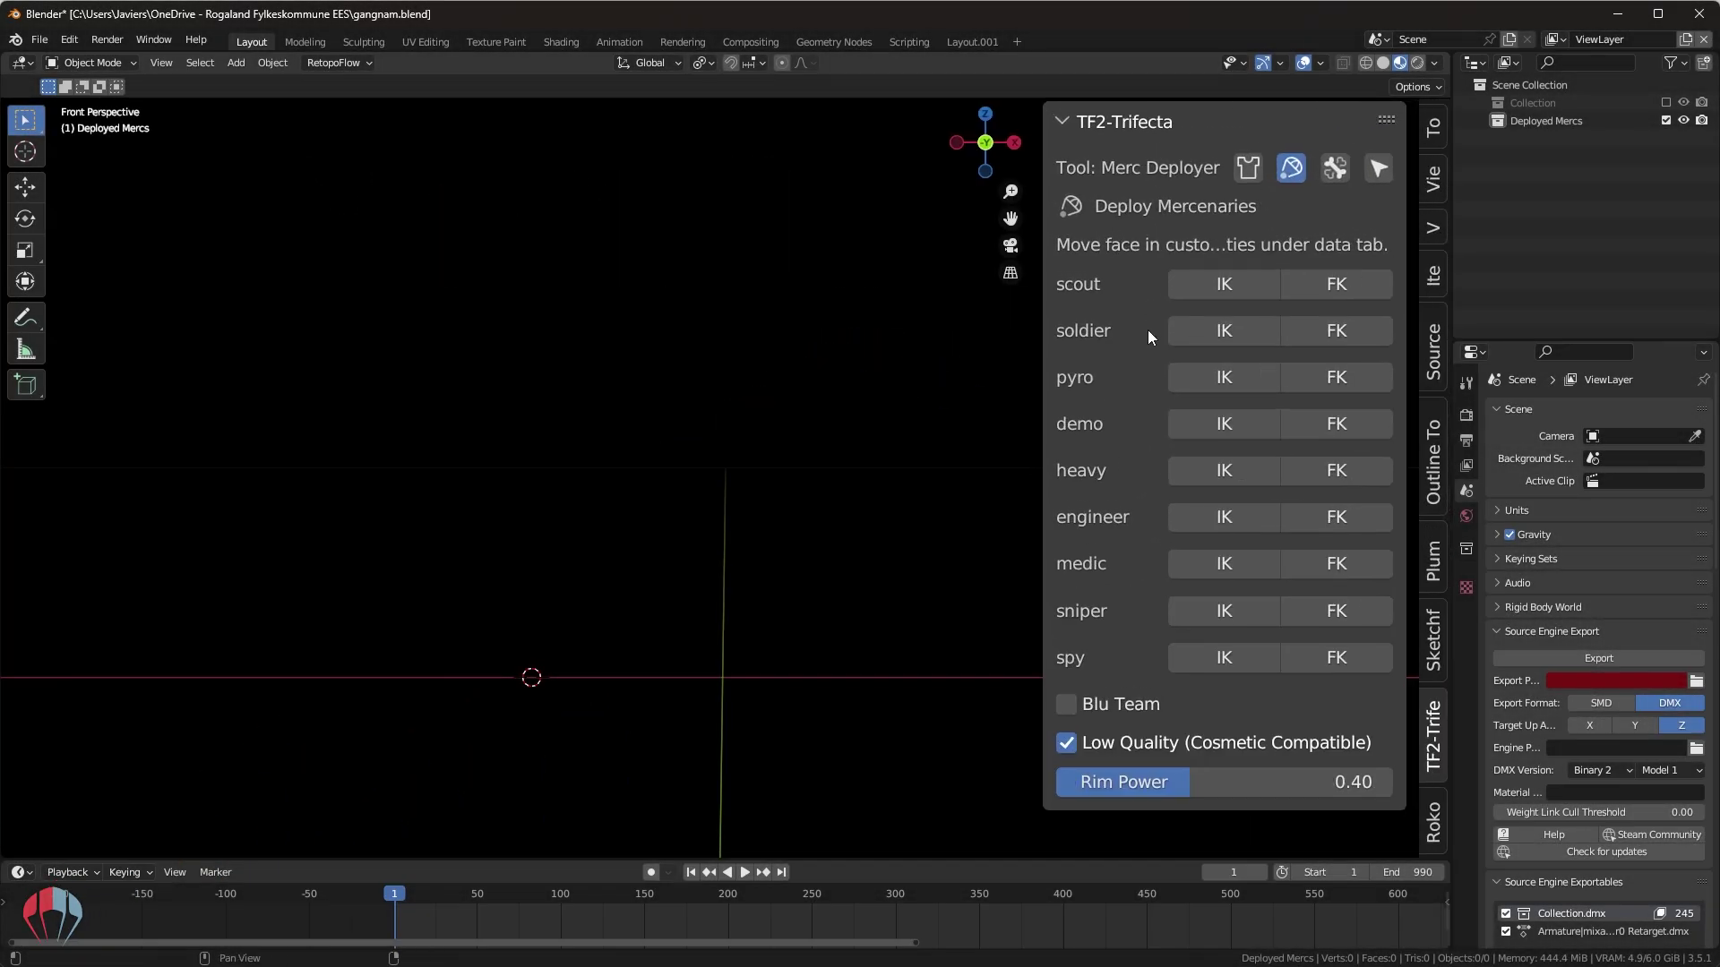
# Deploy an IK Engineer and rotate its left upper arm to raise it.
pyautogui.click(1223, 516)
pyautogui.hotkey('ctrl', 'Tab')
pyautogui.click(589, 407)
pyautogui.press('r')
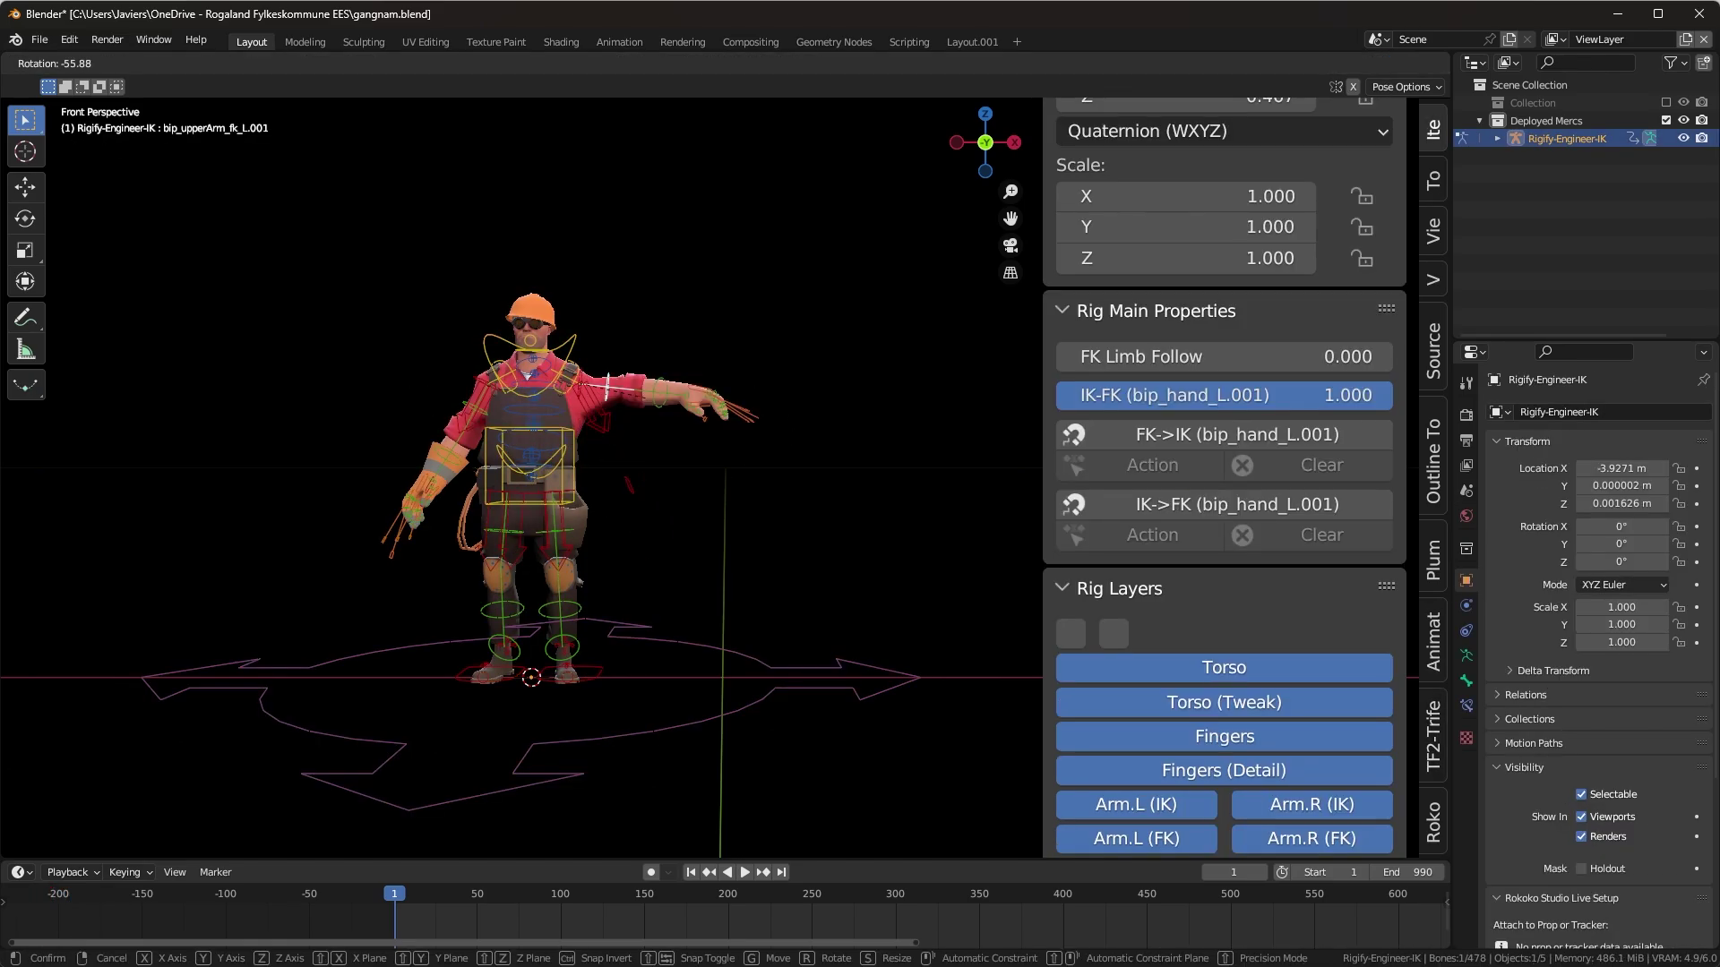
pyautogui.press('Return')
pyautogui.hotkey('ctrl', 'Tab')
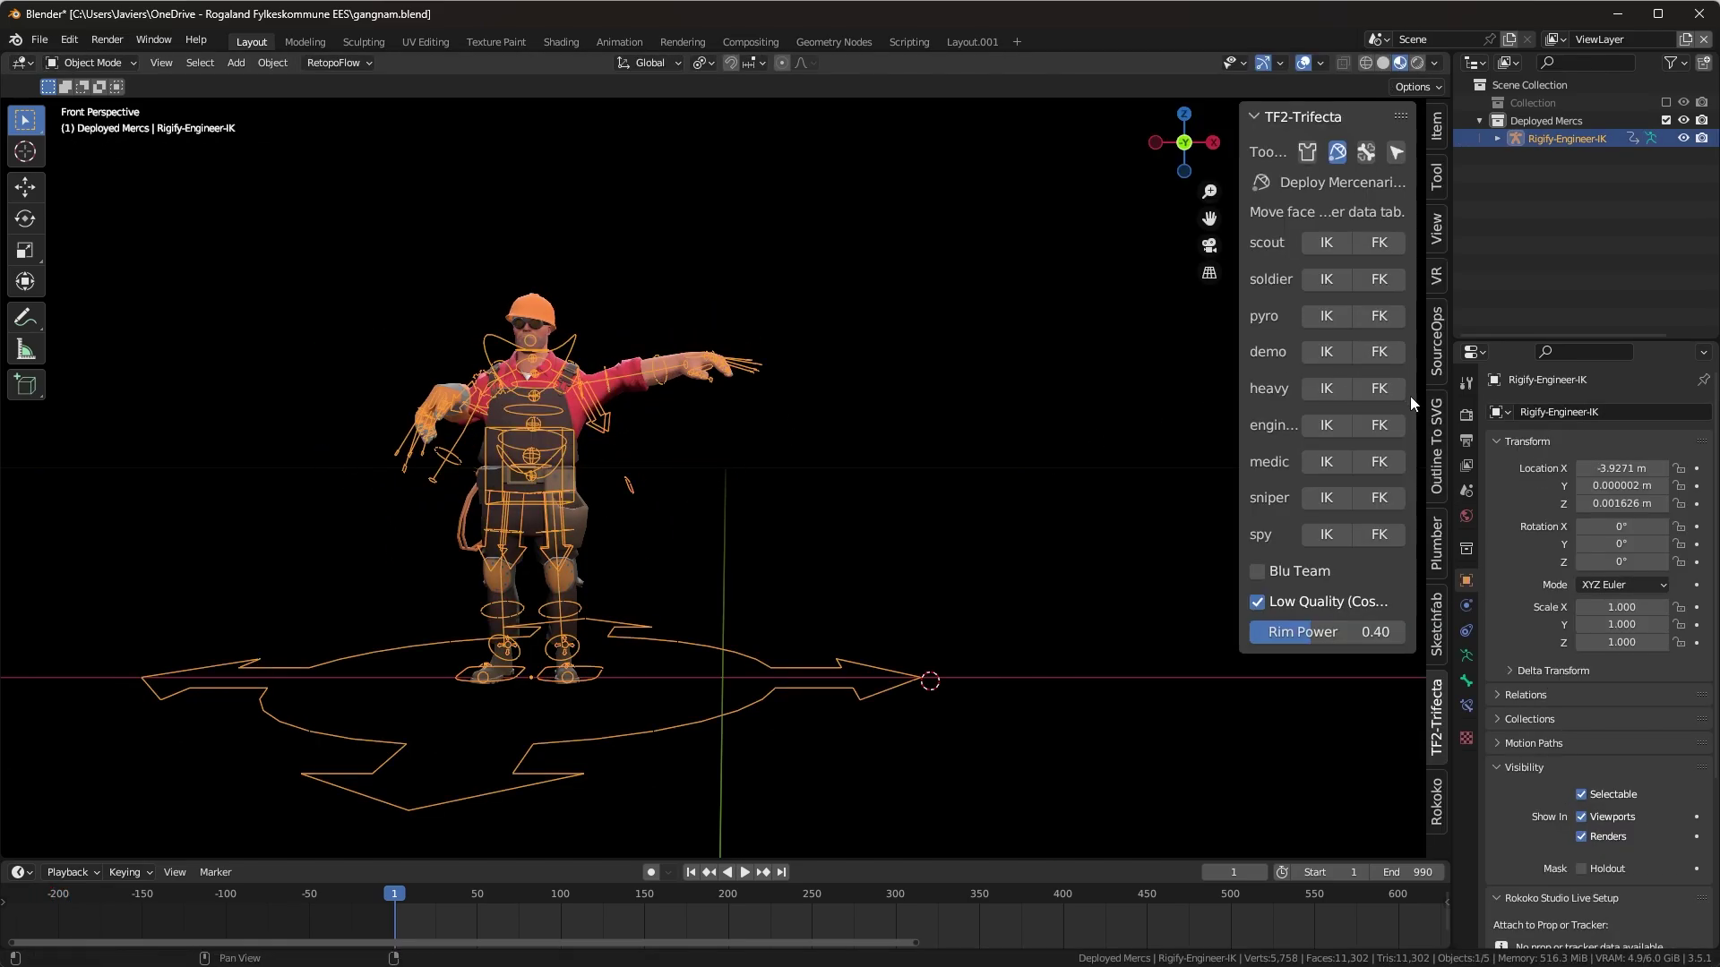
# Deploy an FK Engineer, enter Pose Mode and blend its left arm between IK and FK.
pyautogui.click(1387, 425)
pyautogui.press('space')
pyautogui.hotkey('shift', '`')
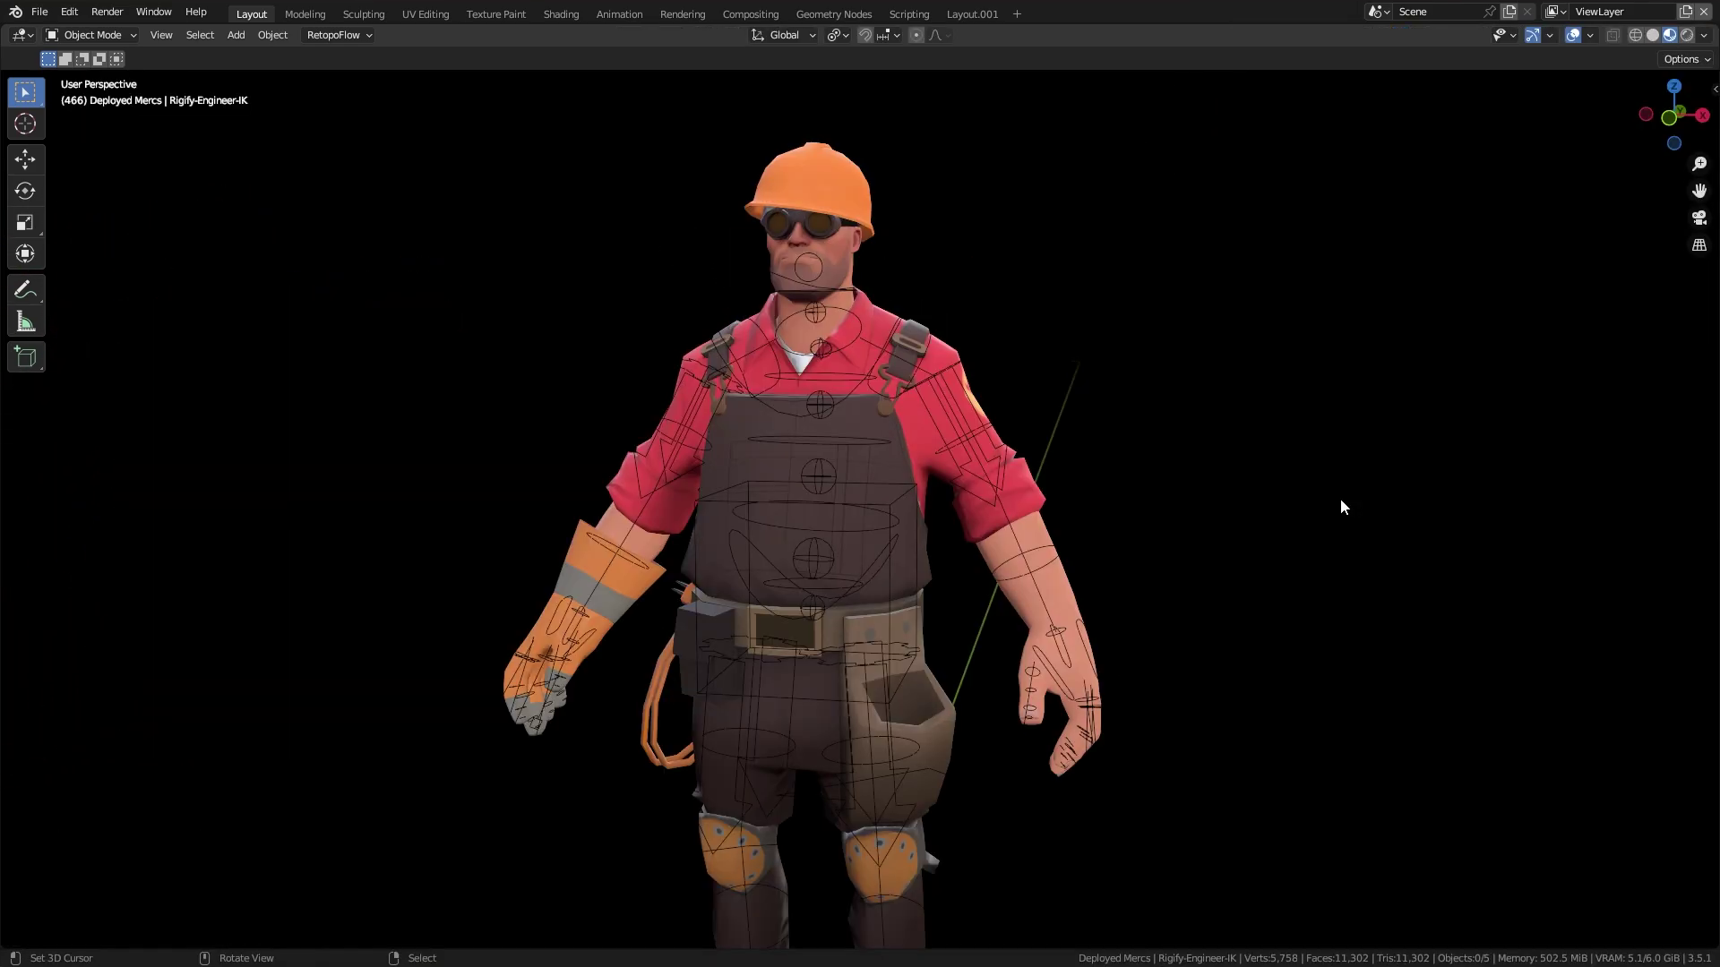
pyautogui.click(814, 541)
pyautogui.hotkey('ctrl', 'Tab')
pyautogui.click(1075, 542)
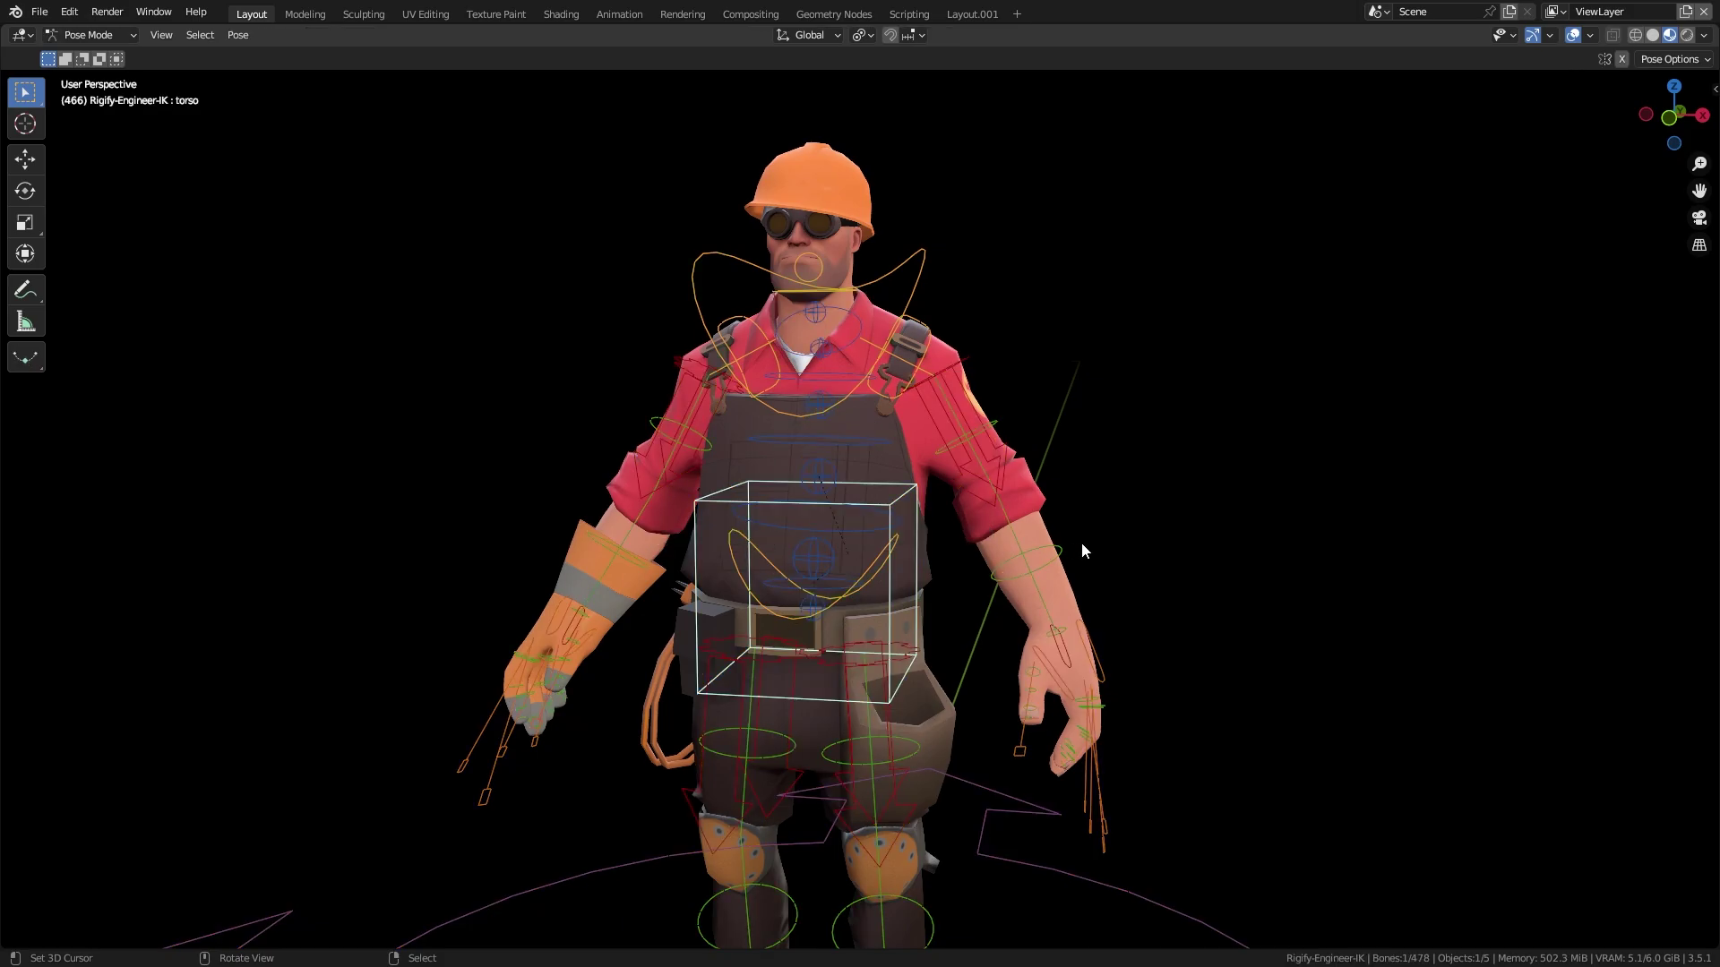
pyautogui.click(1003, 542)
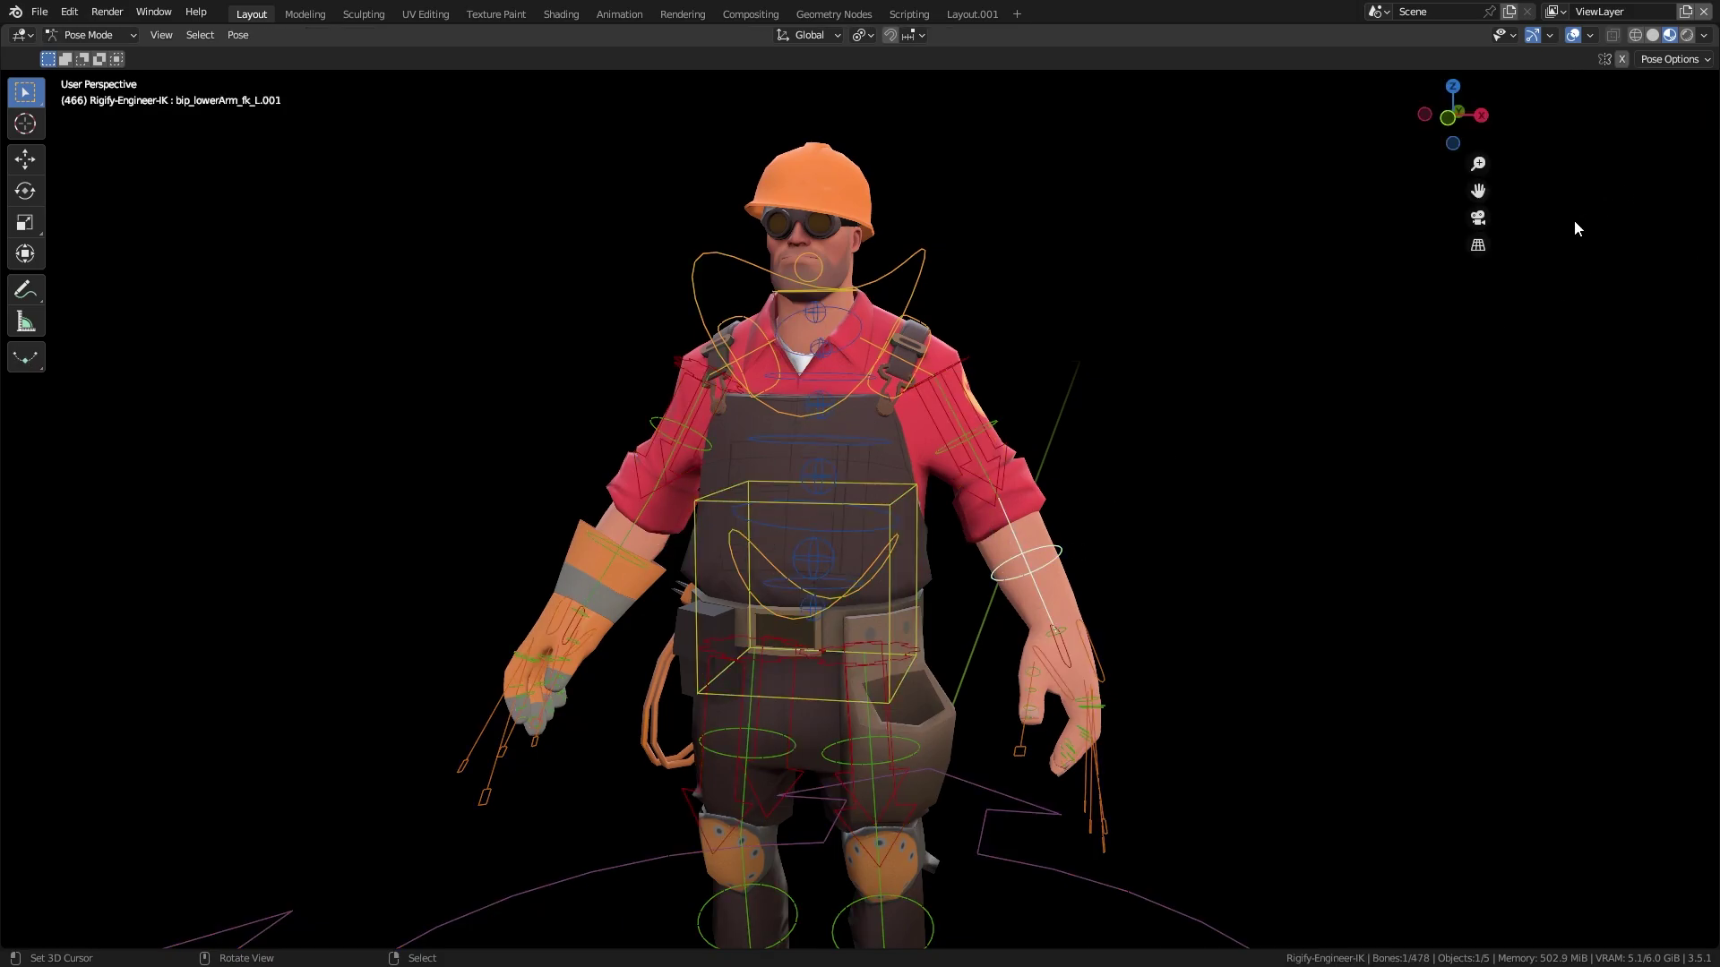
pyautogui.press('n')
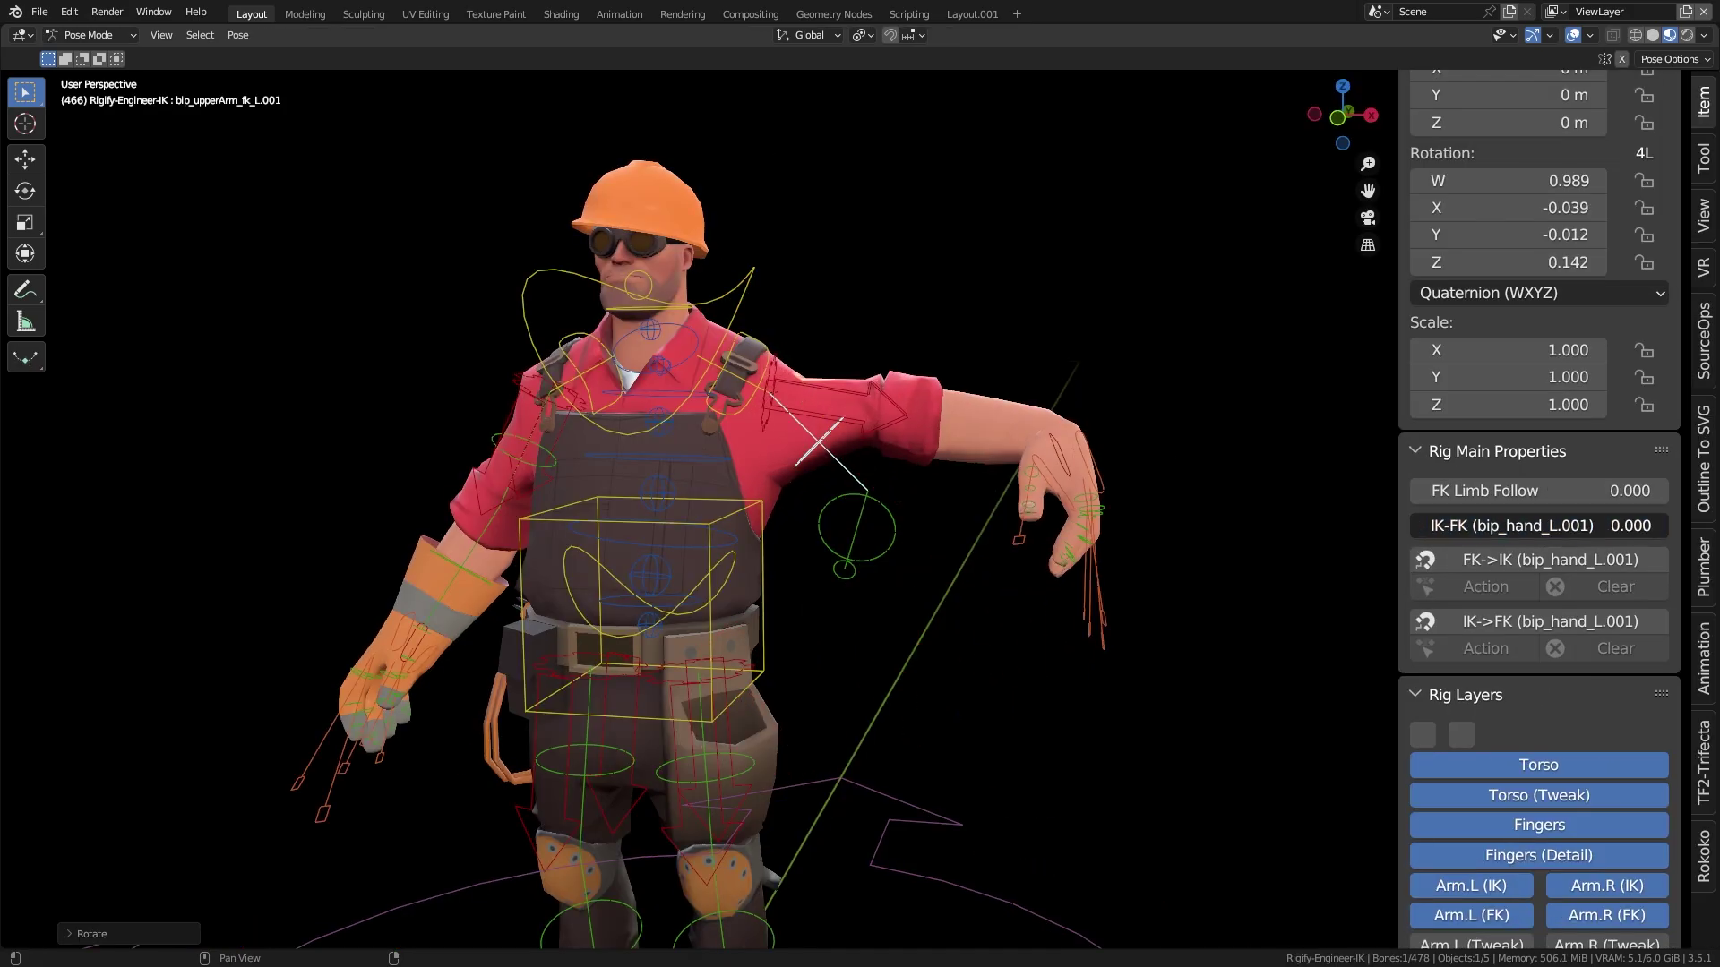
pyautogui.moveTo(1523, 526); pyautogui.dragTo(1612, 525)
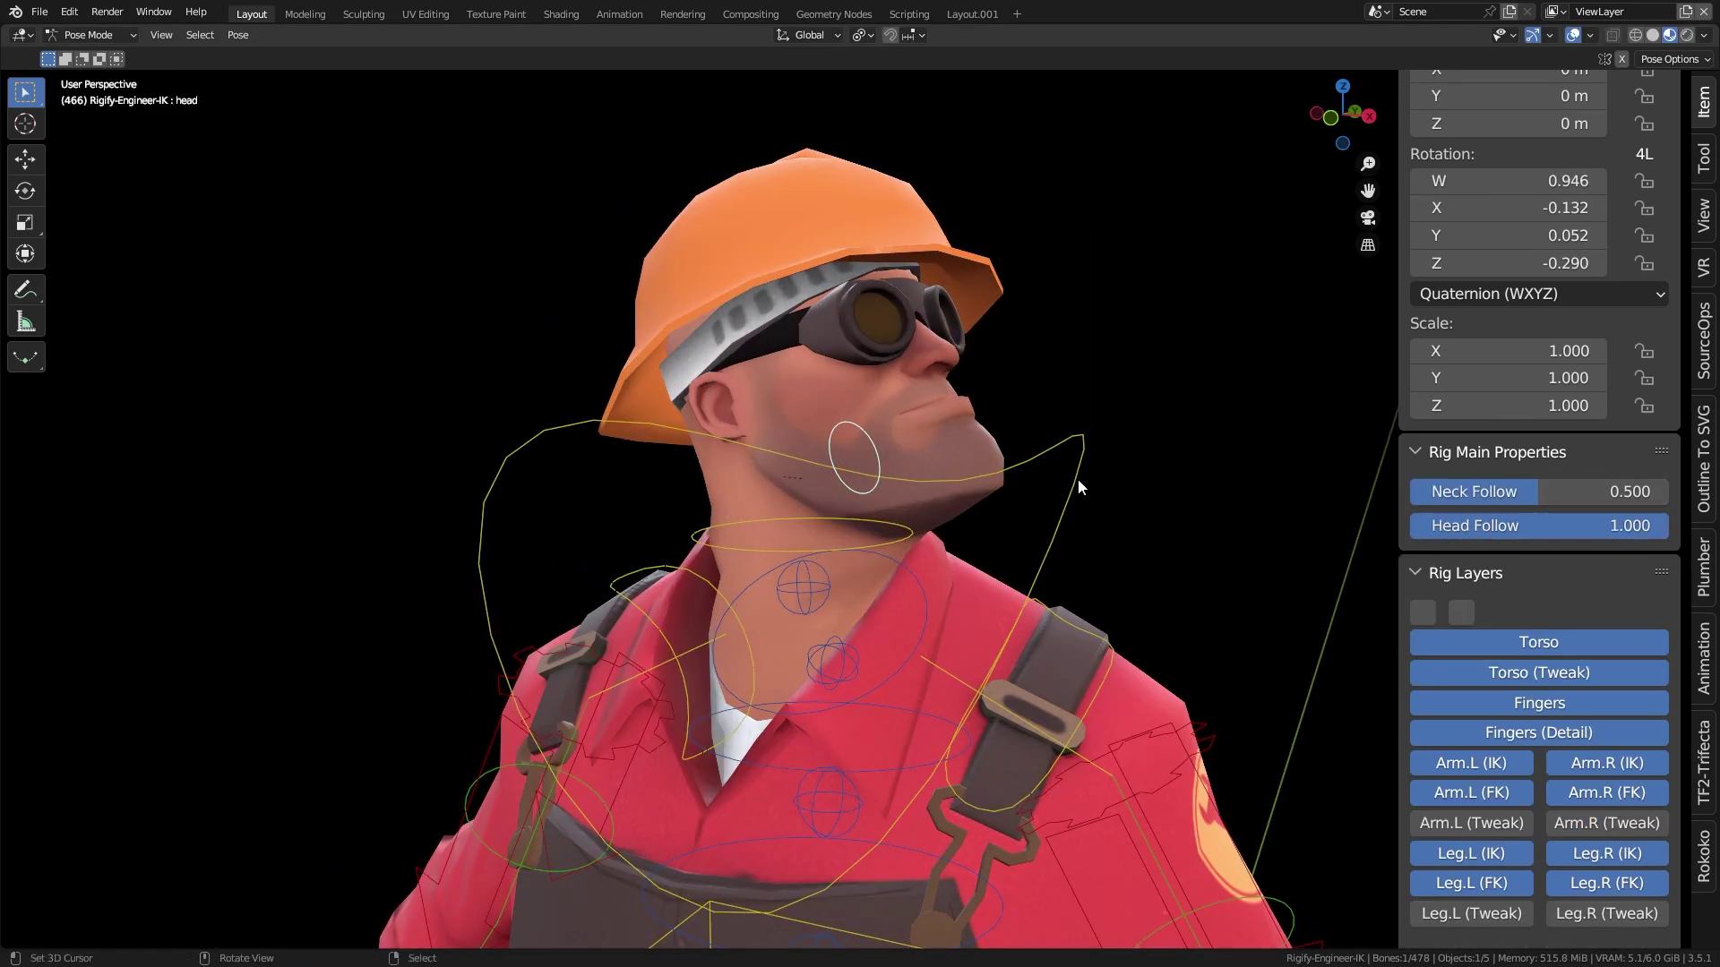
# Rotate the chest bone and curl the finger bones into a fist.
pyautogui.click(1079, 488)
pyautogui.press('r')
pyautogui.press('r')
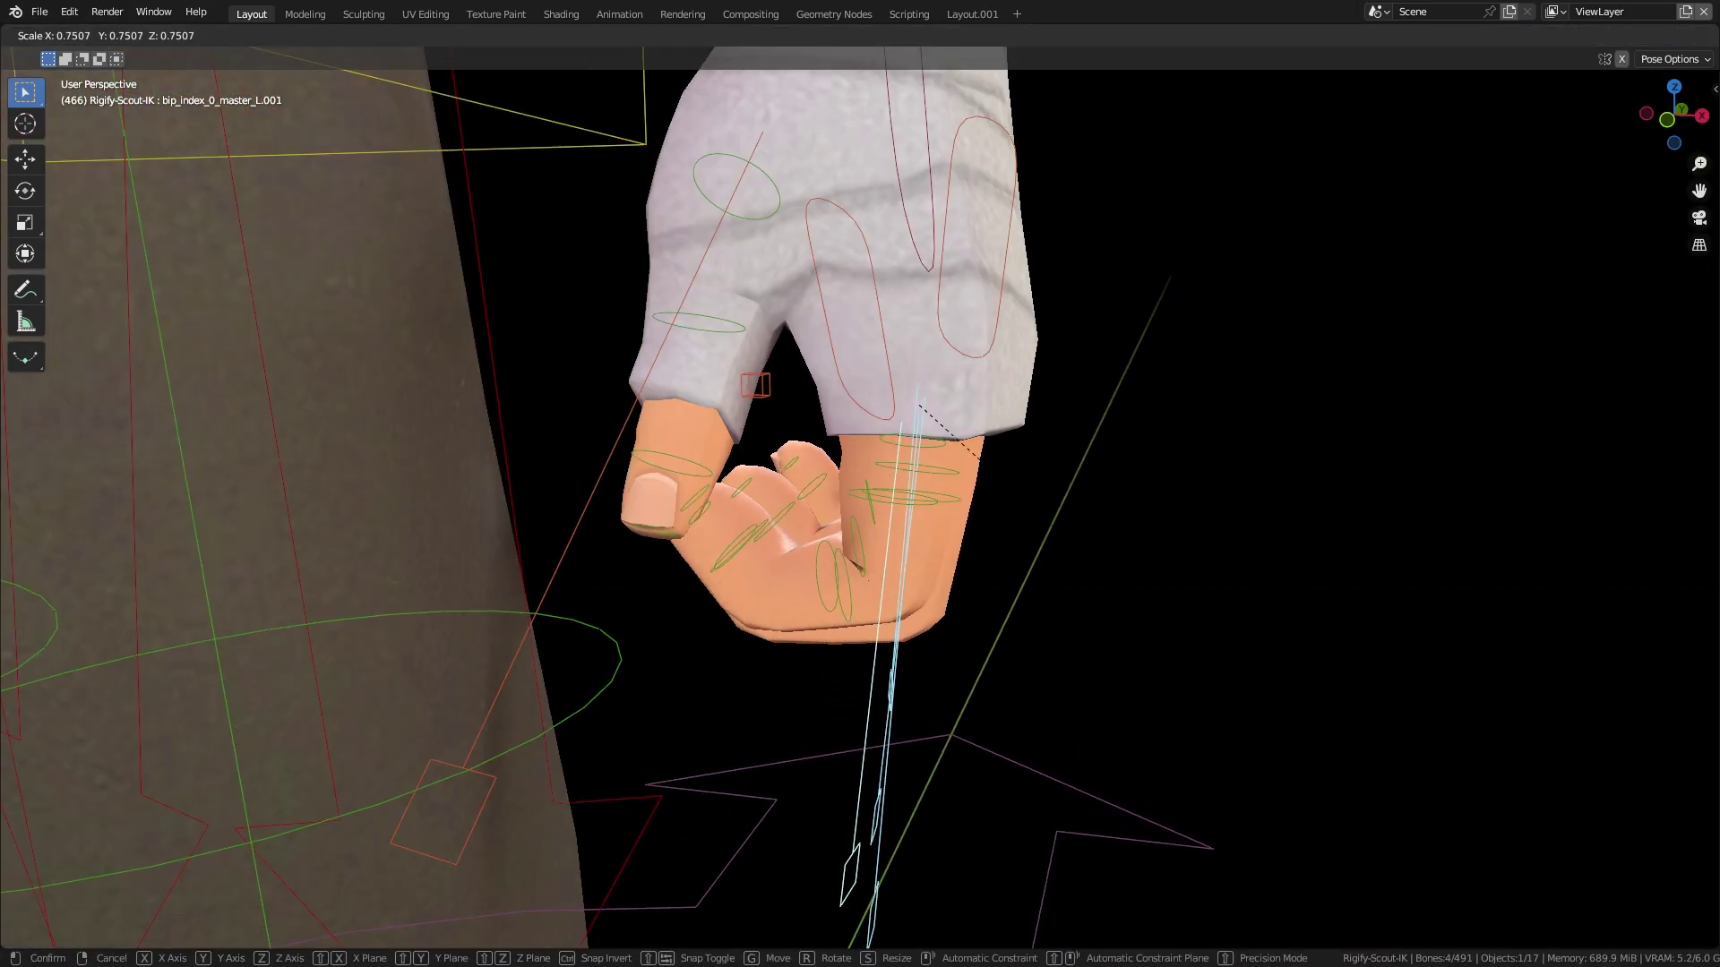
pyautogui.press('r')
pyautogui.click(901, 476)
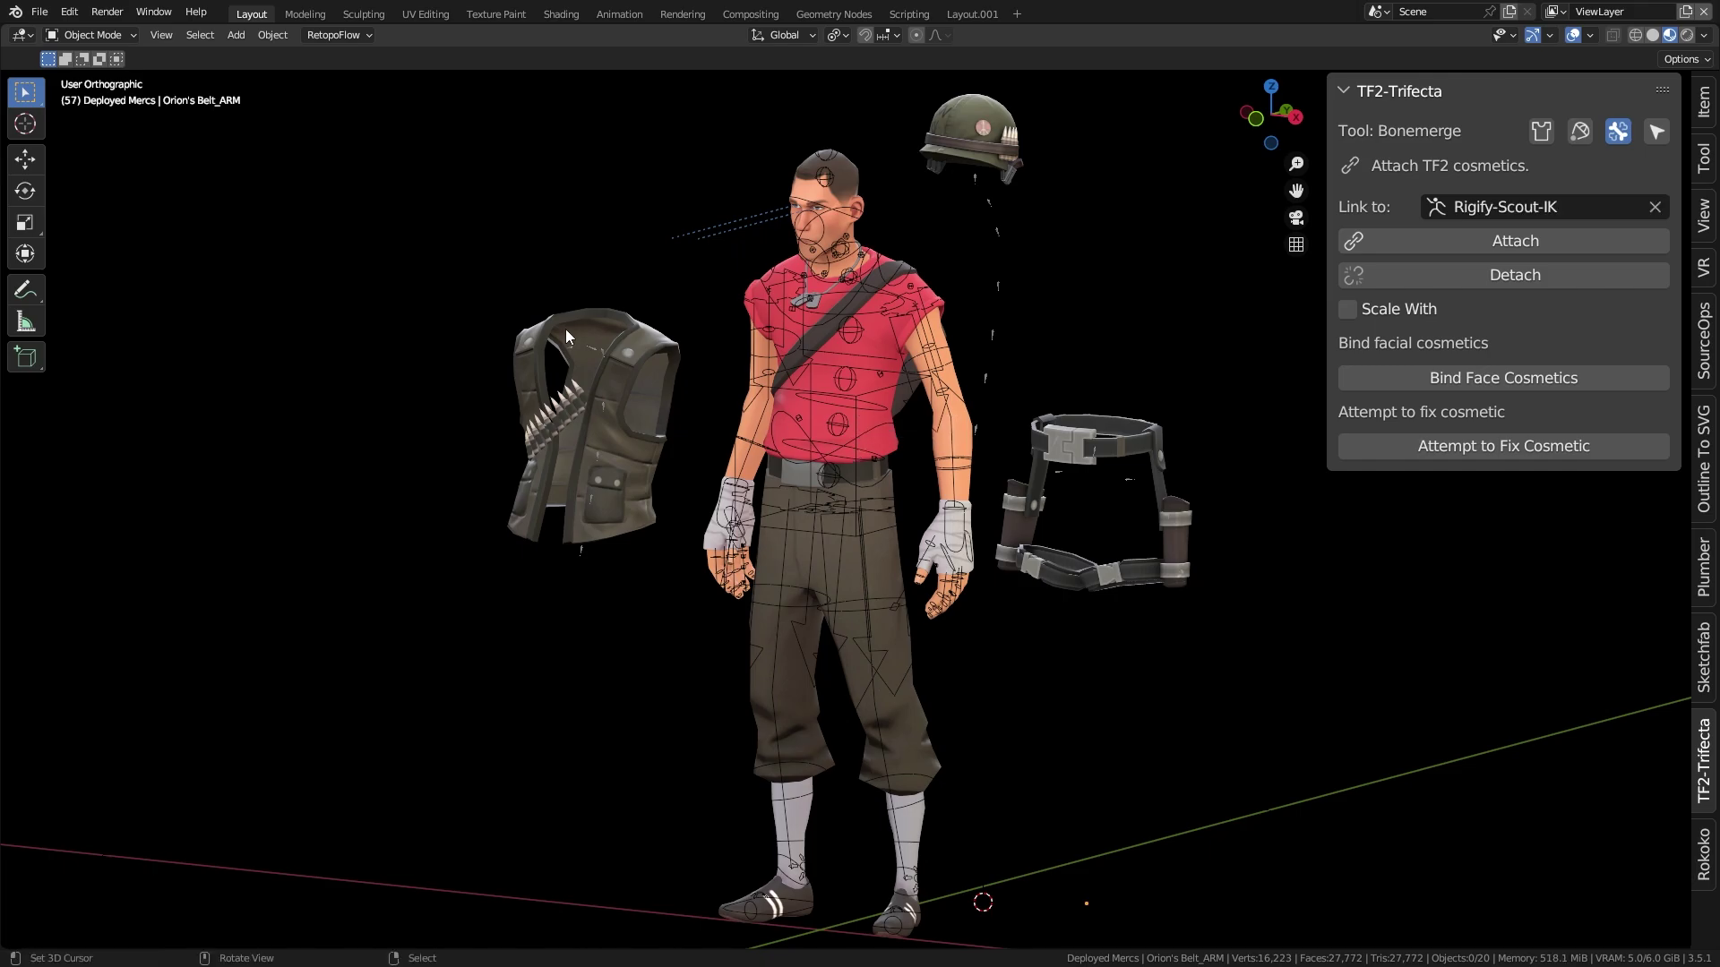
# Attach the vest, hat and belt to the Rigify-Scout-IK rig and fix the Ghastly Gibus fit.
pyautogui.keyDown('shift'); pyautogui.moveTo(979, 79); pyautogui.dragTo(1317, 438); pyautogui.keyUp('shift')
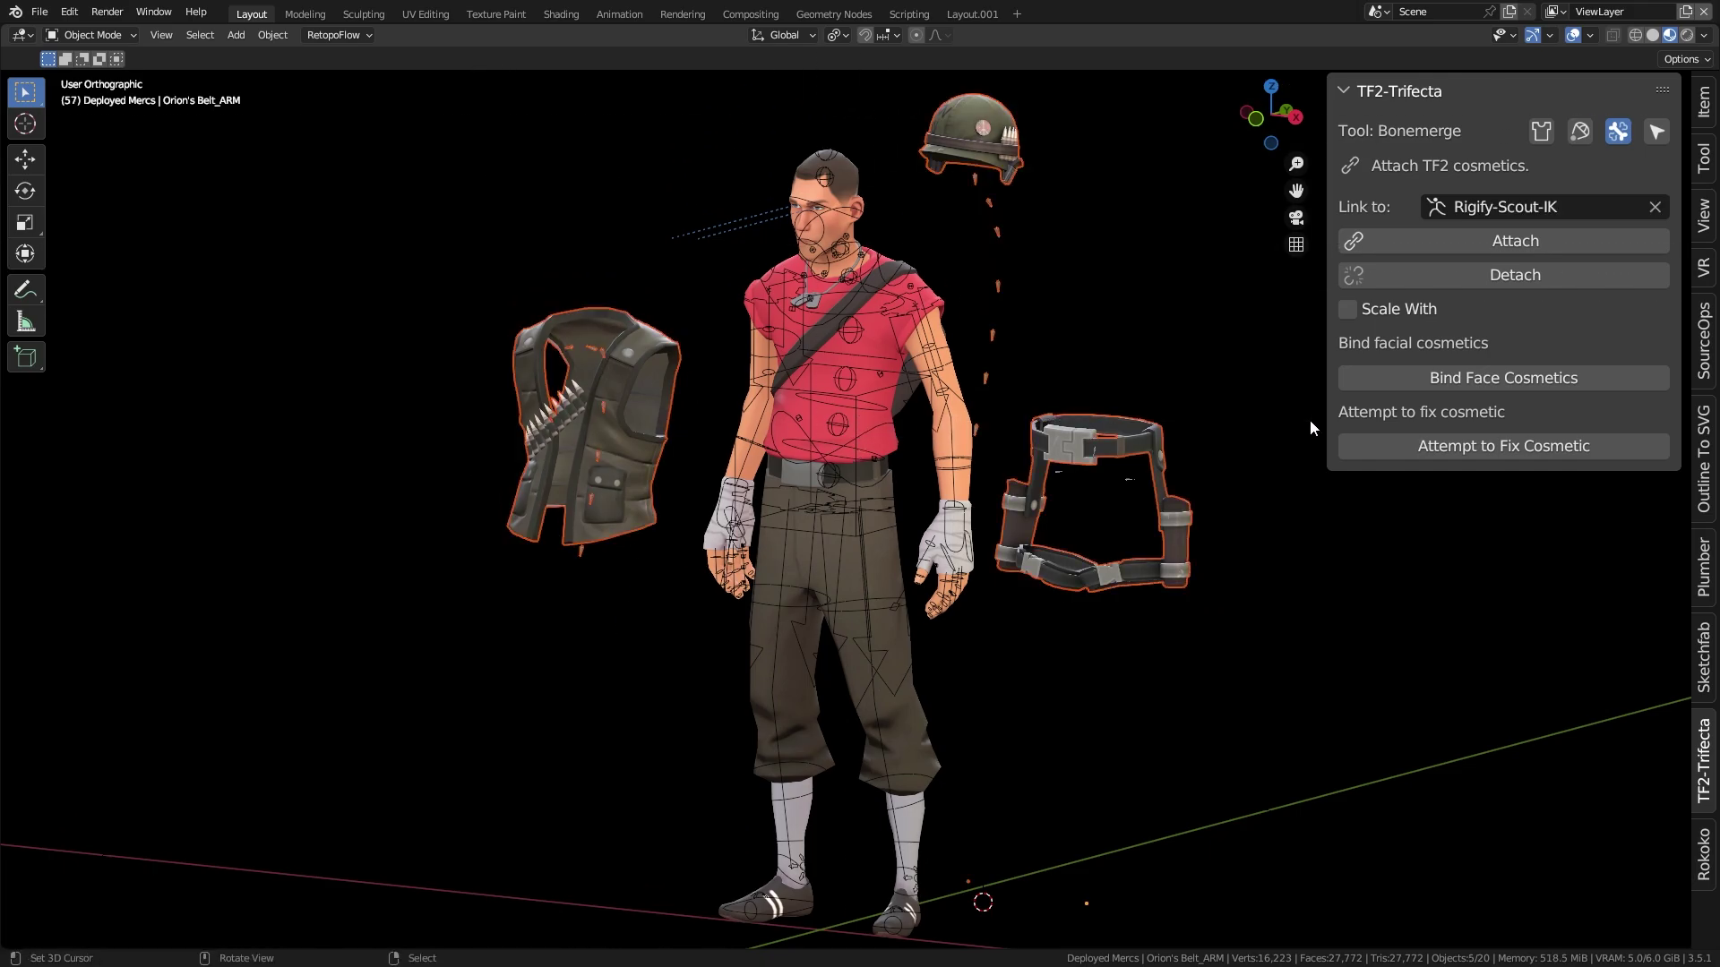
pyautogui.click(1519, 244)
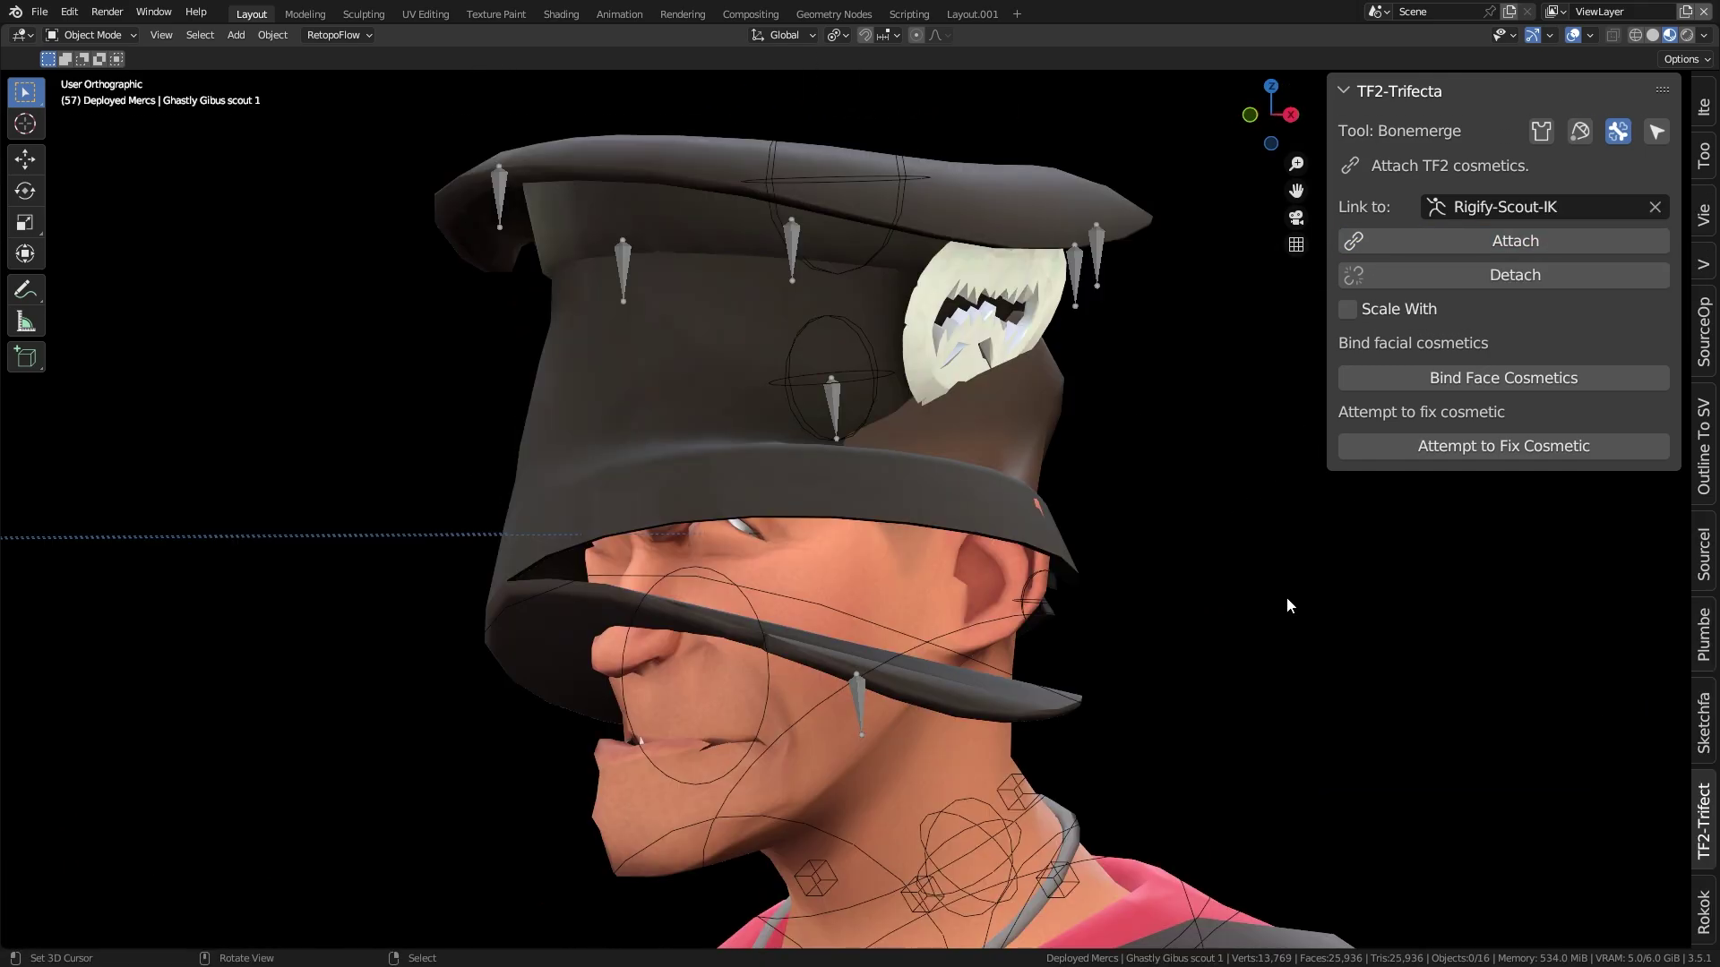
pyautogui.click(658, 403)
pyautogui.click(1474, 445)
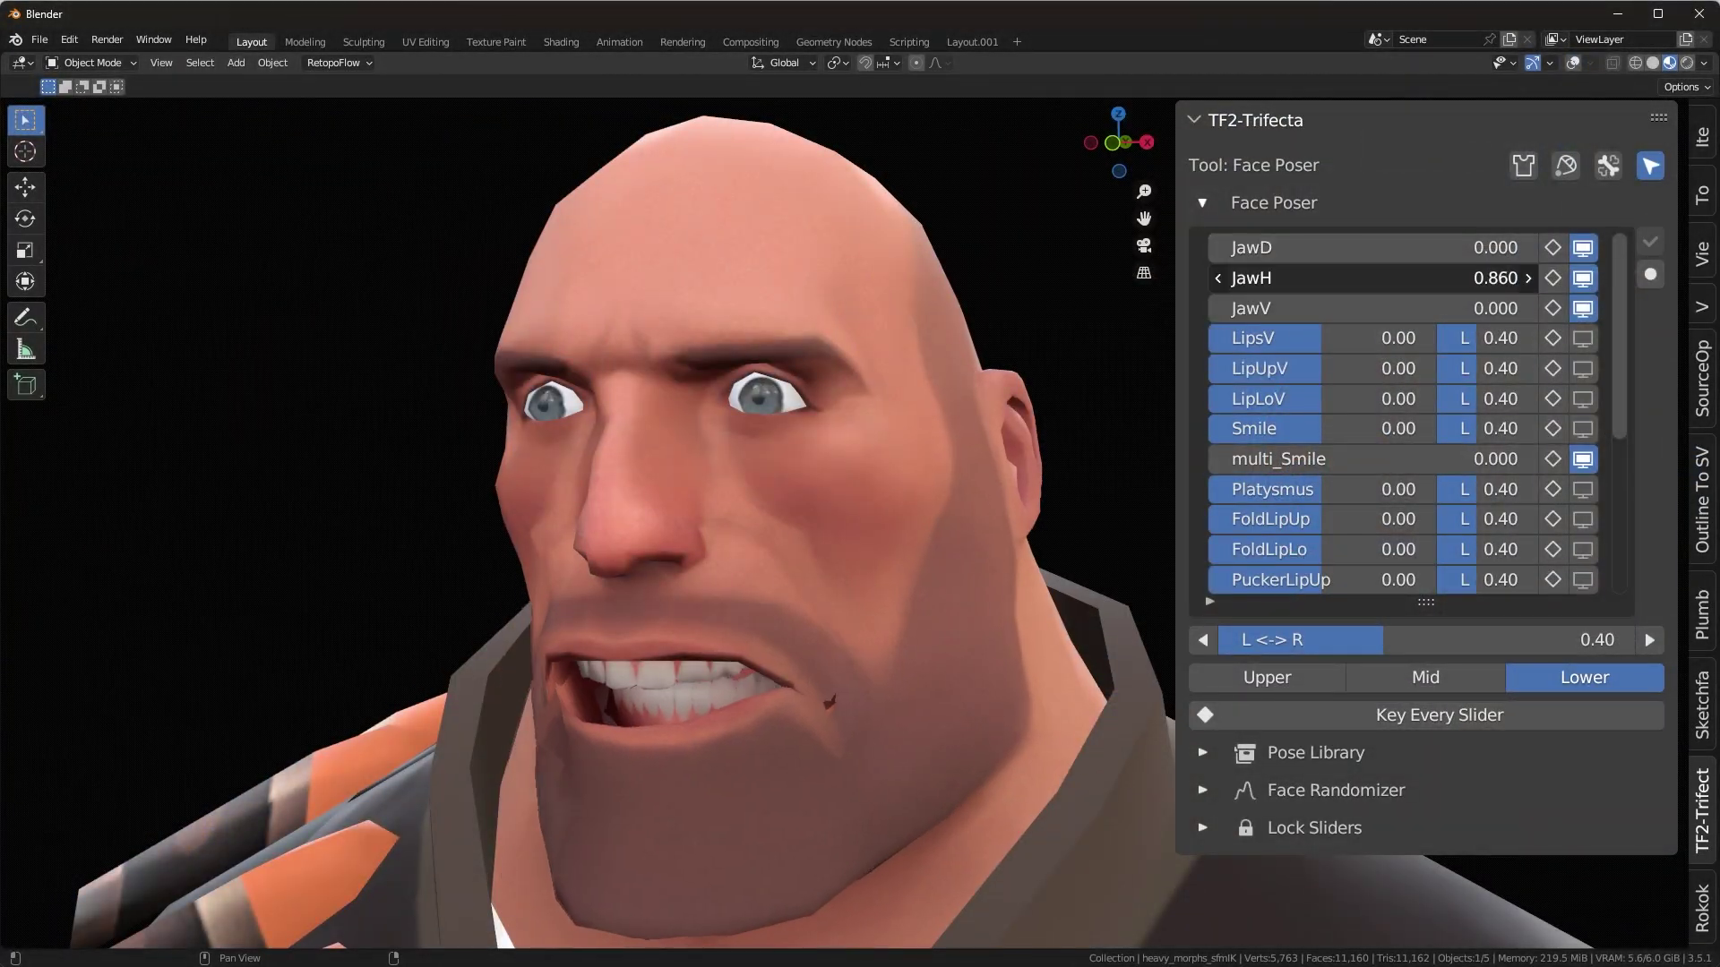
# Adjust the Heavy's upper-face brow sliders into a worried expression.
pyautogui.click(1266, 677)
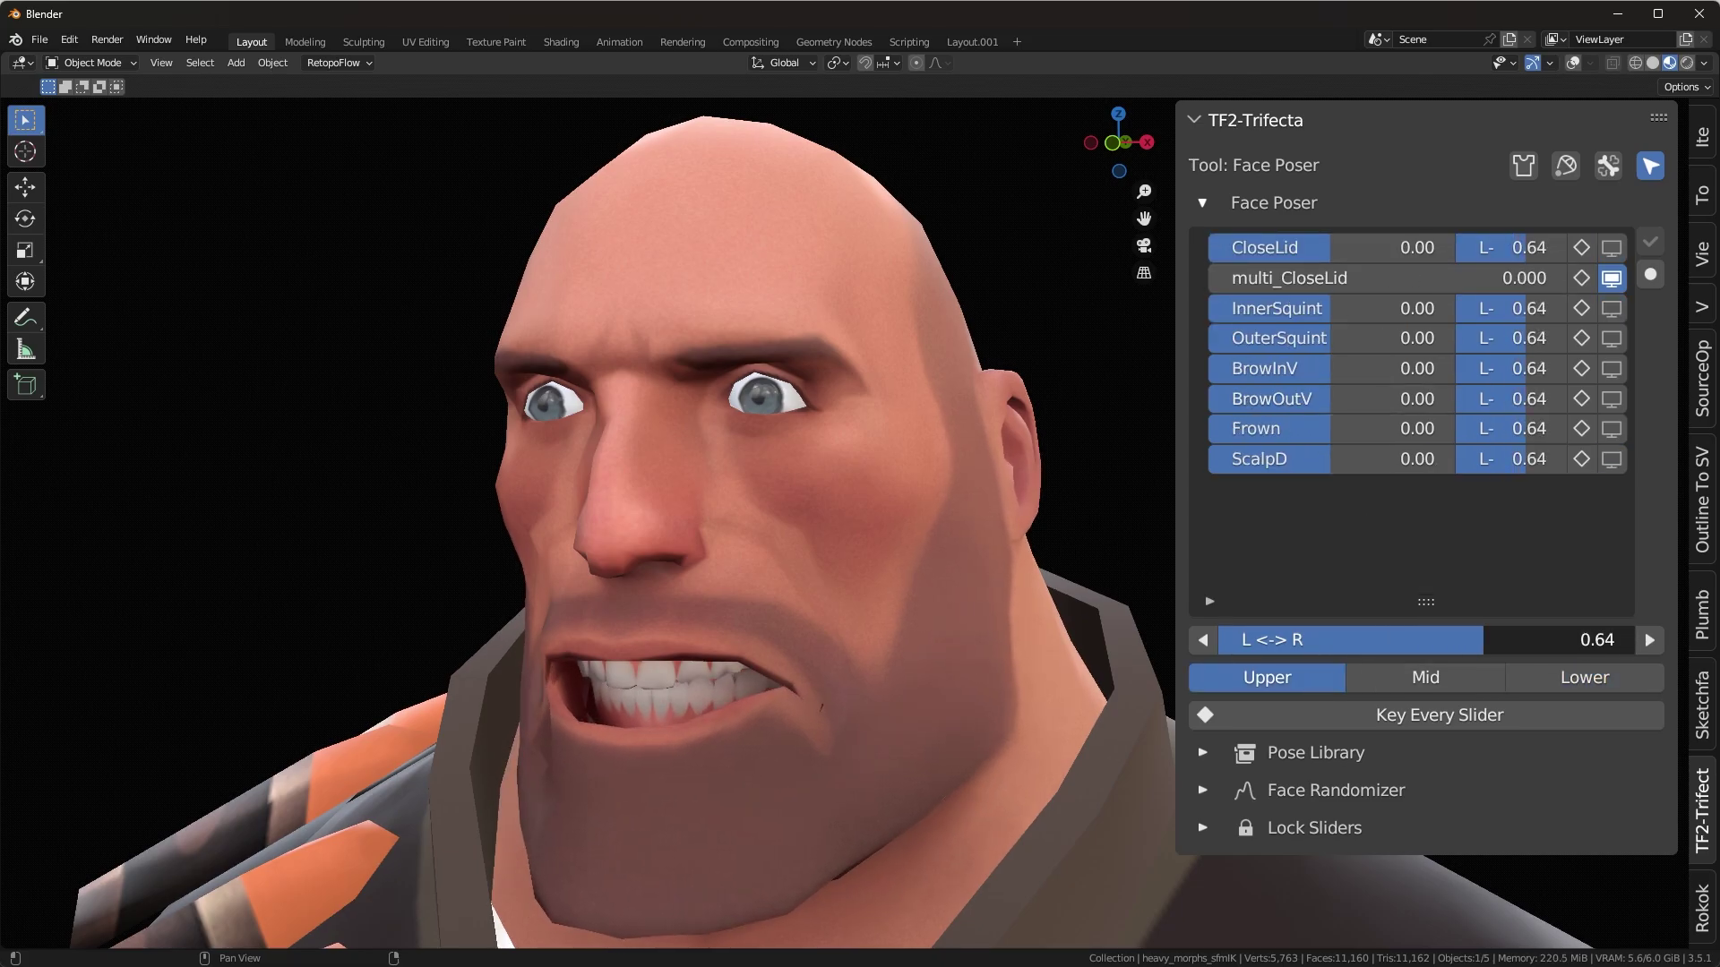
pyautogui.moveTo(1290, 367); pyautogui.dragTo(1271, 399)
pyautogui.moveTo(1540, 640); pyautogui.dragTo(1590, 640)
pyautogui.moveTo(1397, 368); pyautogui.dragTo(1272, 399)
pyautogui.moveTo(1590, 640); pyautogui.dragTo(1254, 640)
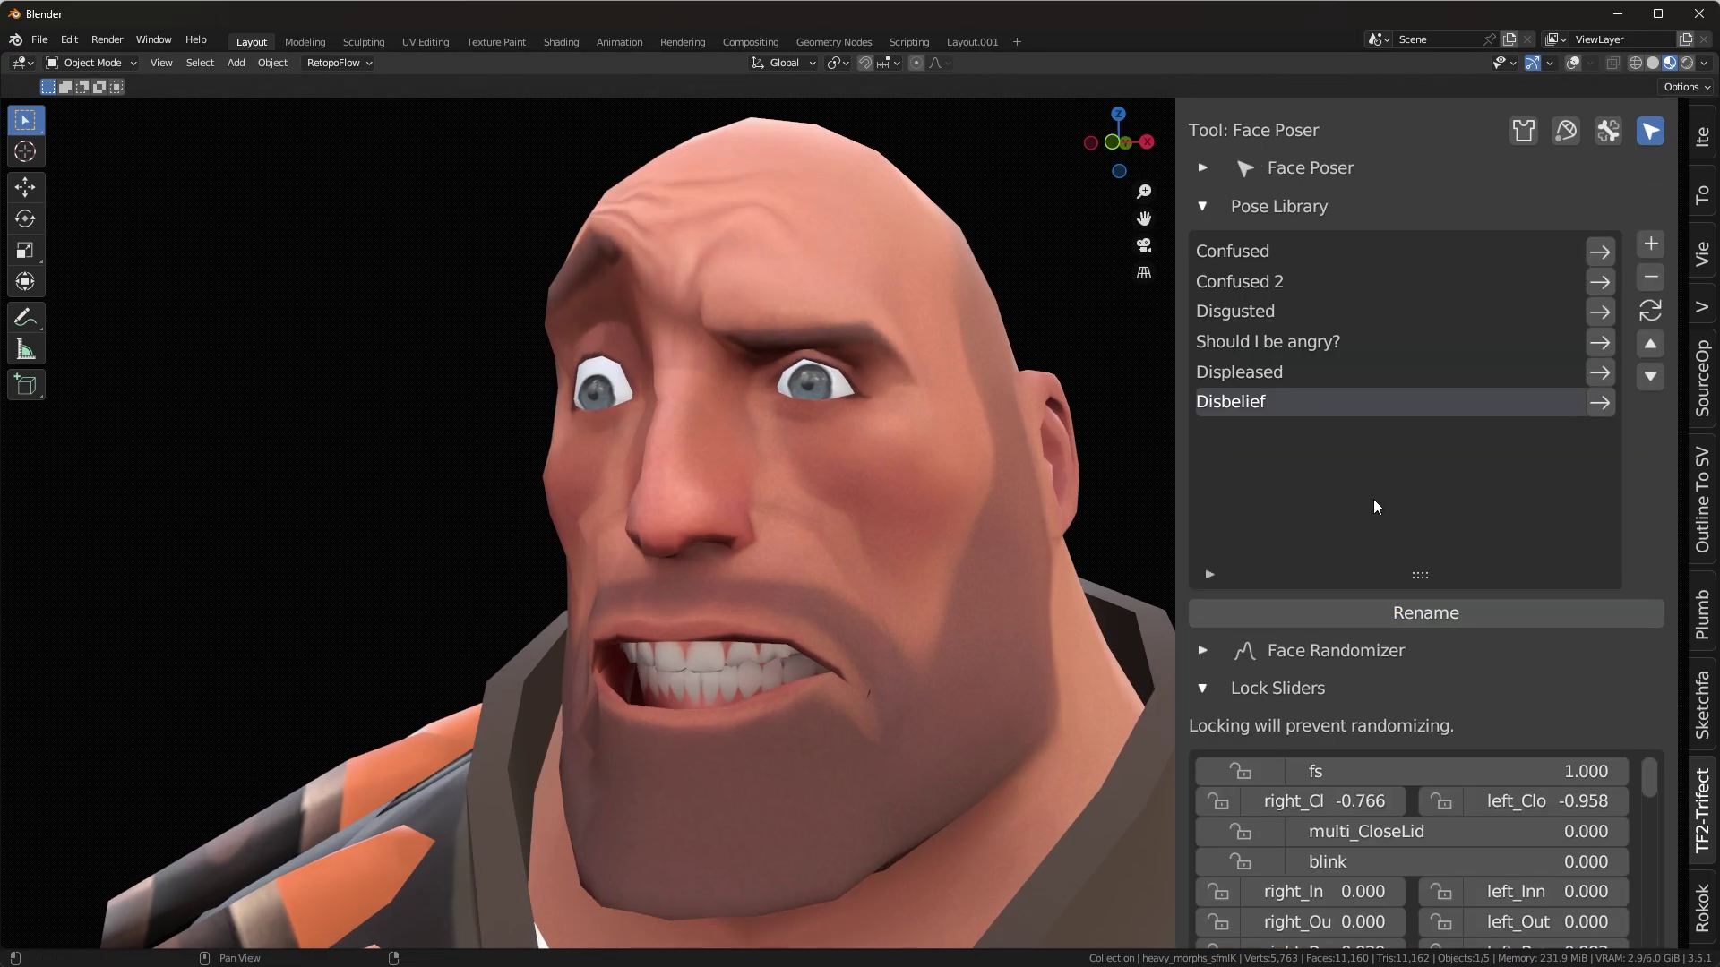
# Add a new library pose named 'Unsure'.
pyautogui.click(1651, 243)
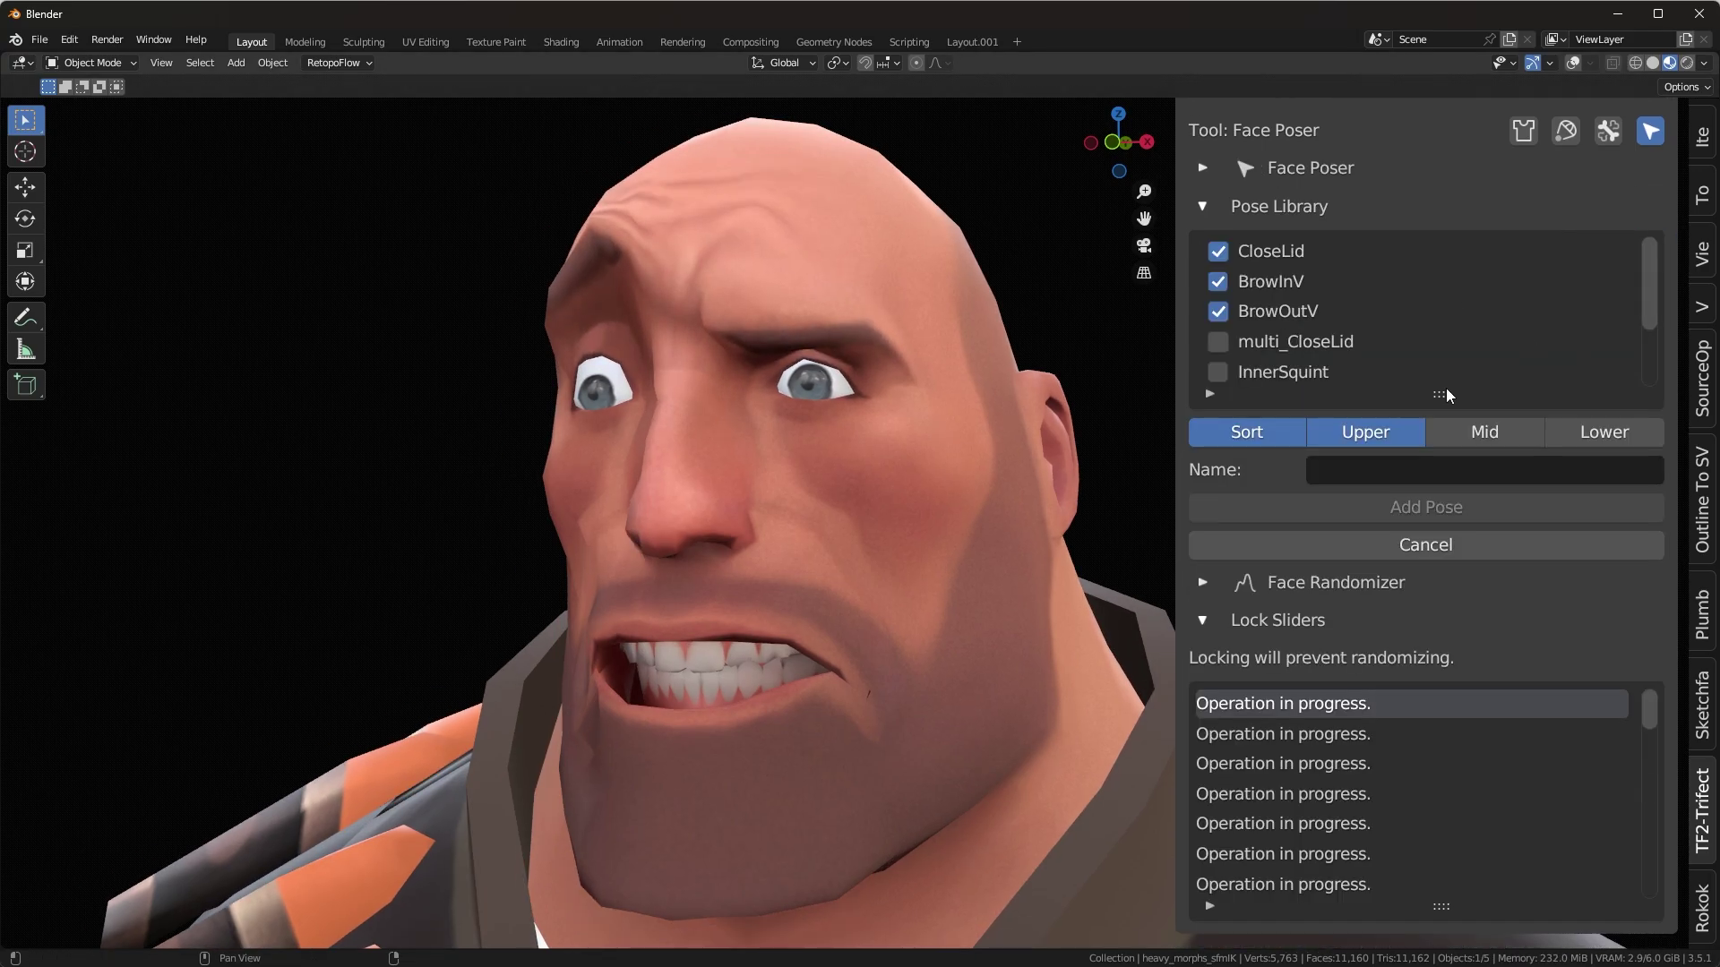
pyautogui.click(1355, 469)
pyautogui.write('Unsure')
pyautogui.press('Return')
# Save the Unsure pose and preview it on the Heavy at about 0.18 mix.
pyautogui.click(1357, 509)
pyautogui.keyDown('ctrl'); pyautogui.click(1344, 650); pyautogui.keyUp('ctrl')
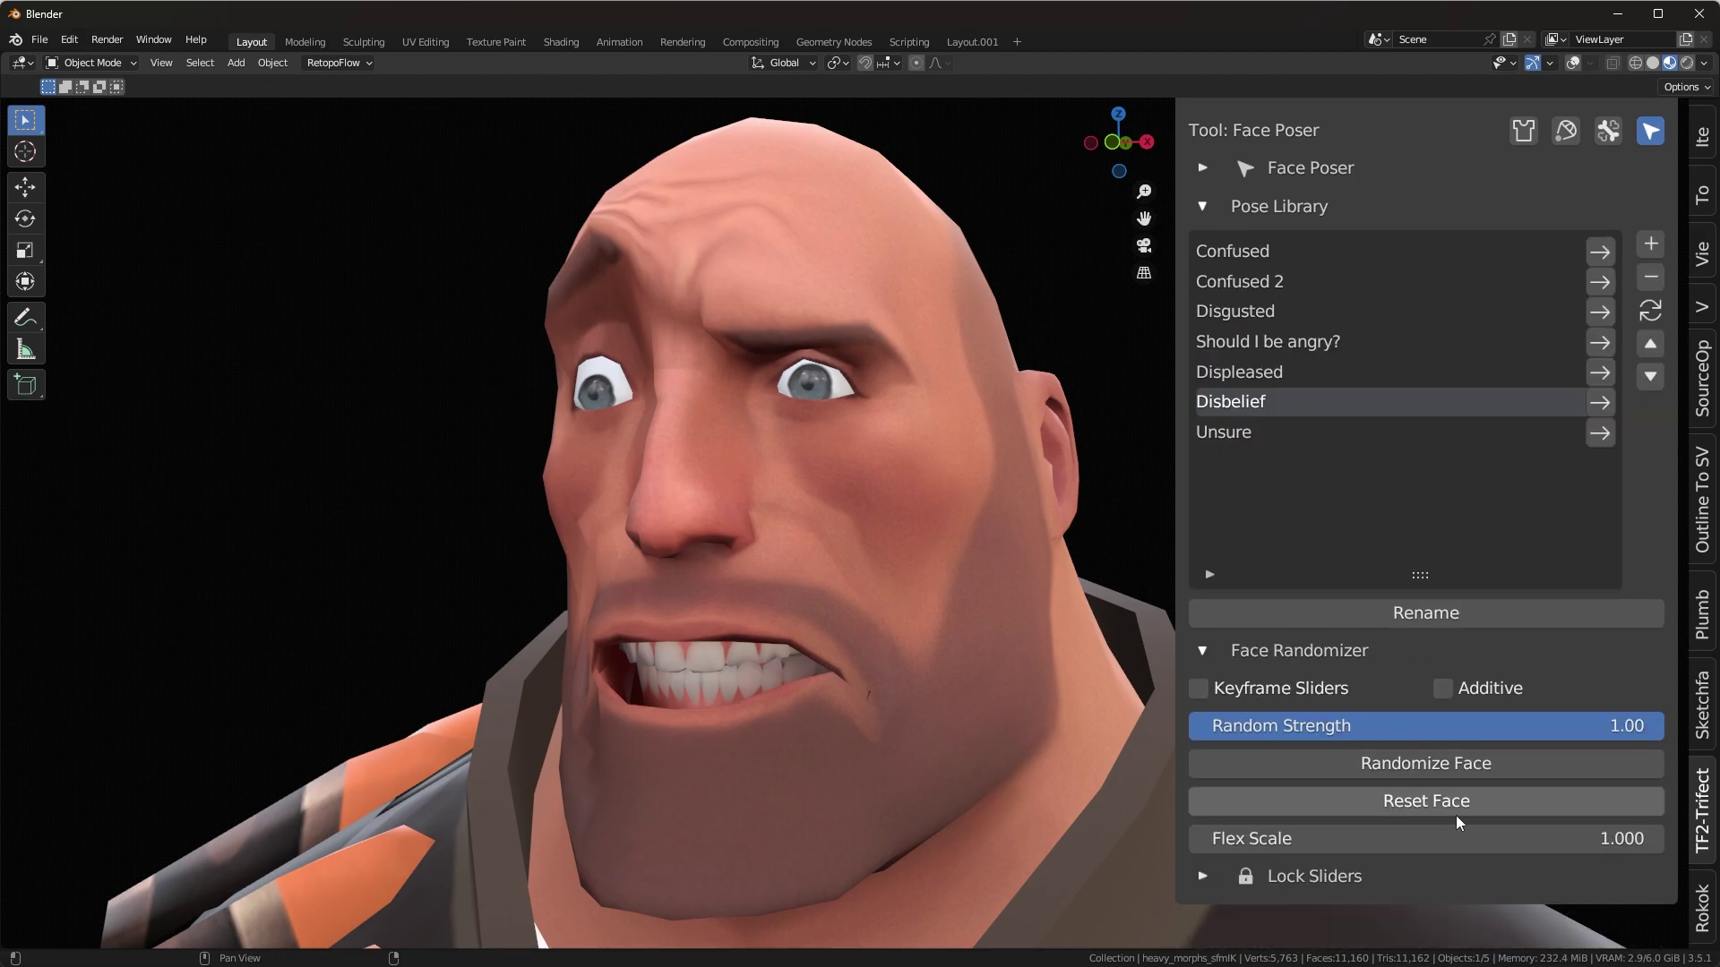
pyautogui.click(1455, 806)
pyautogui.click(1609, 432)
pyautogui.click(1610, 432)
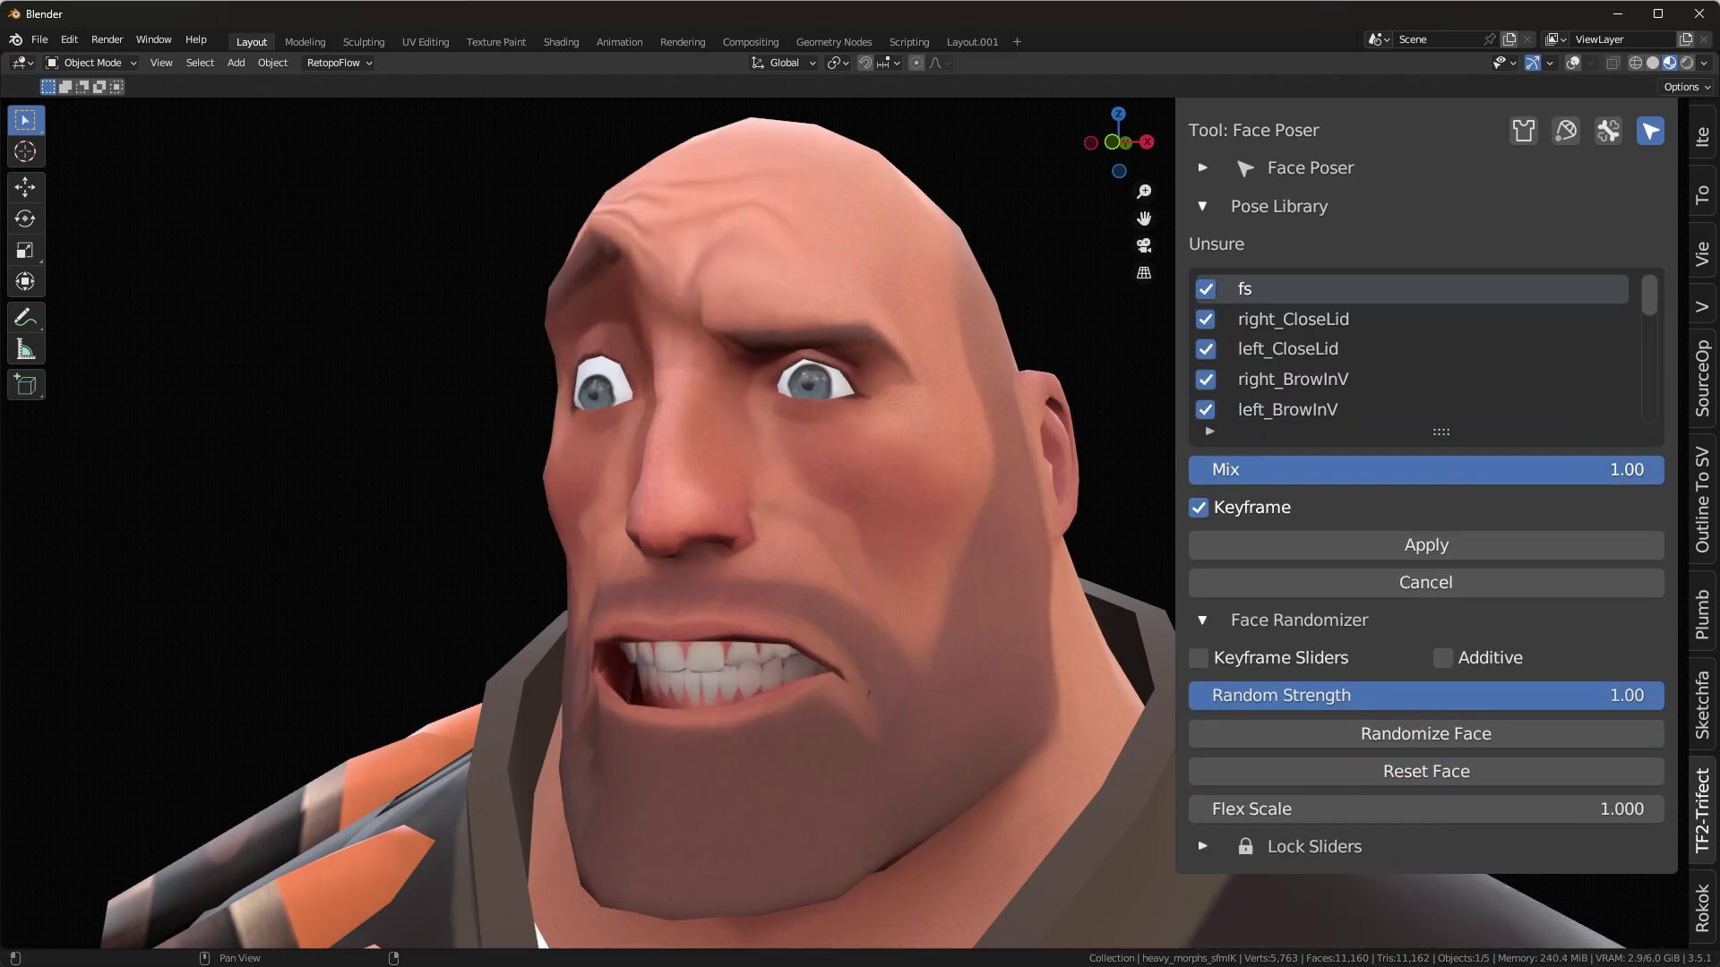
pyautogui.moveTo(1523, 469); pyautogui.dragTo(1344, 469)
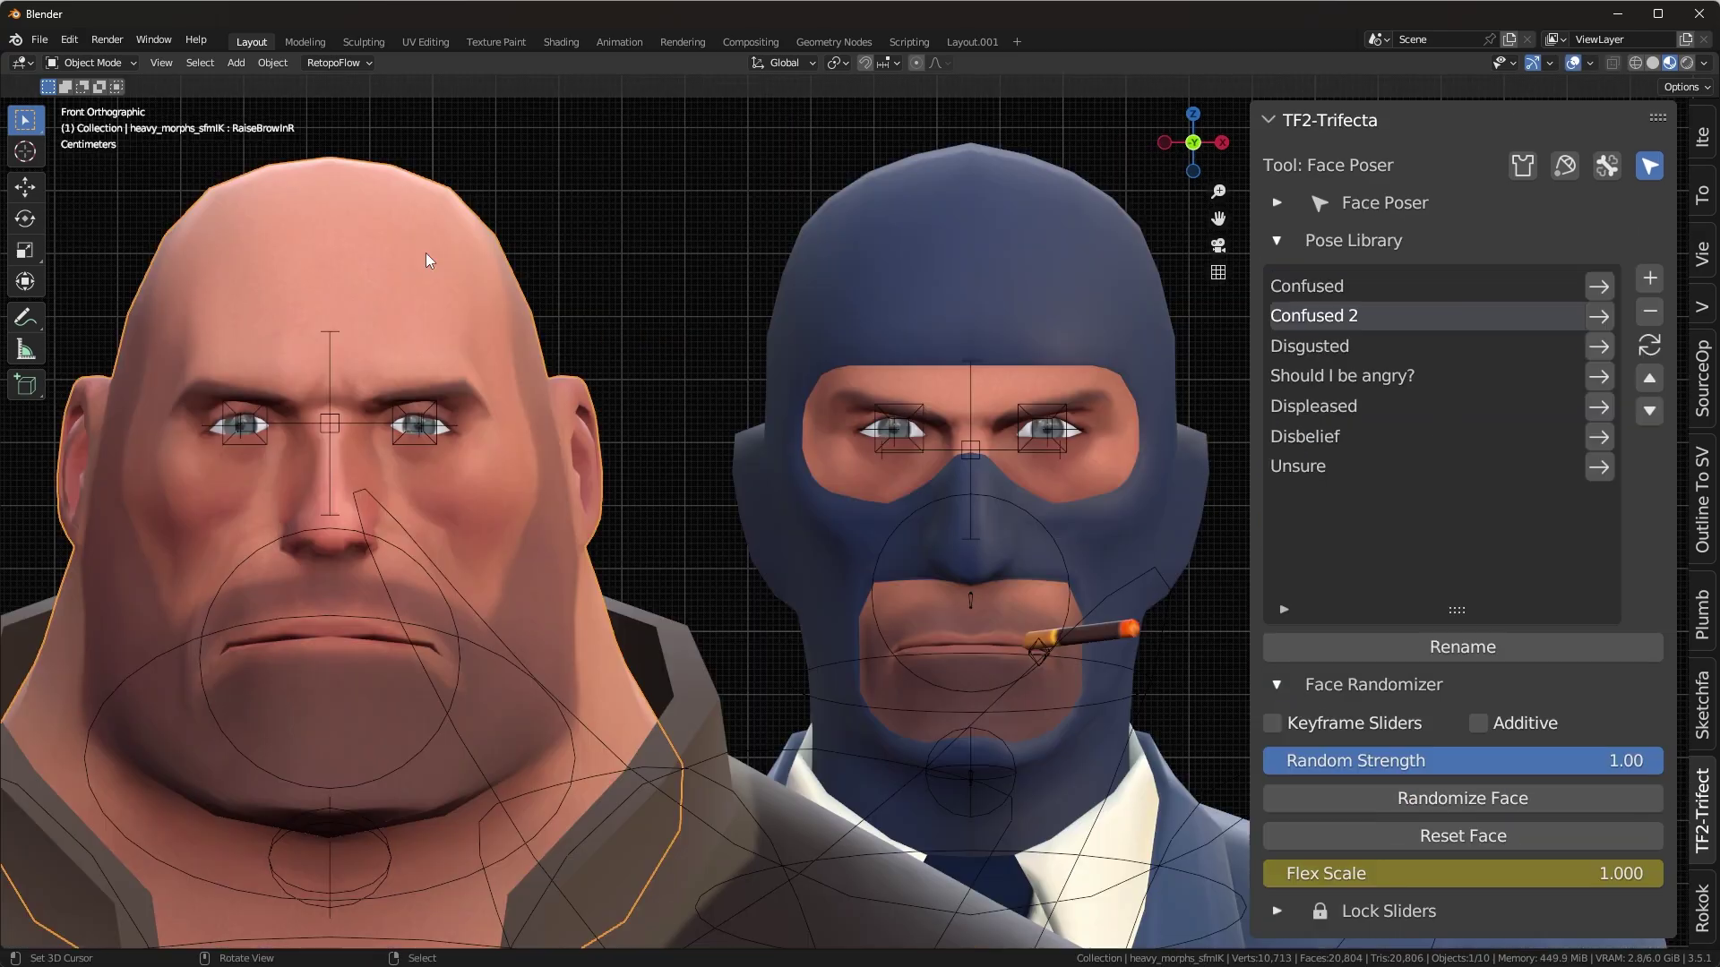
# Preview the Confused 2 pose on the Heavy and Look at me, Hector on the Spy.
pyautogui.click(959, 253)
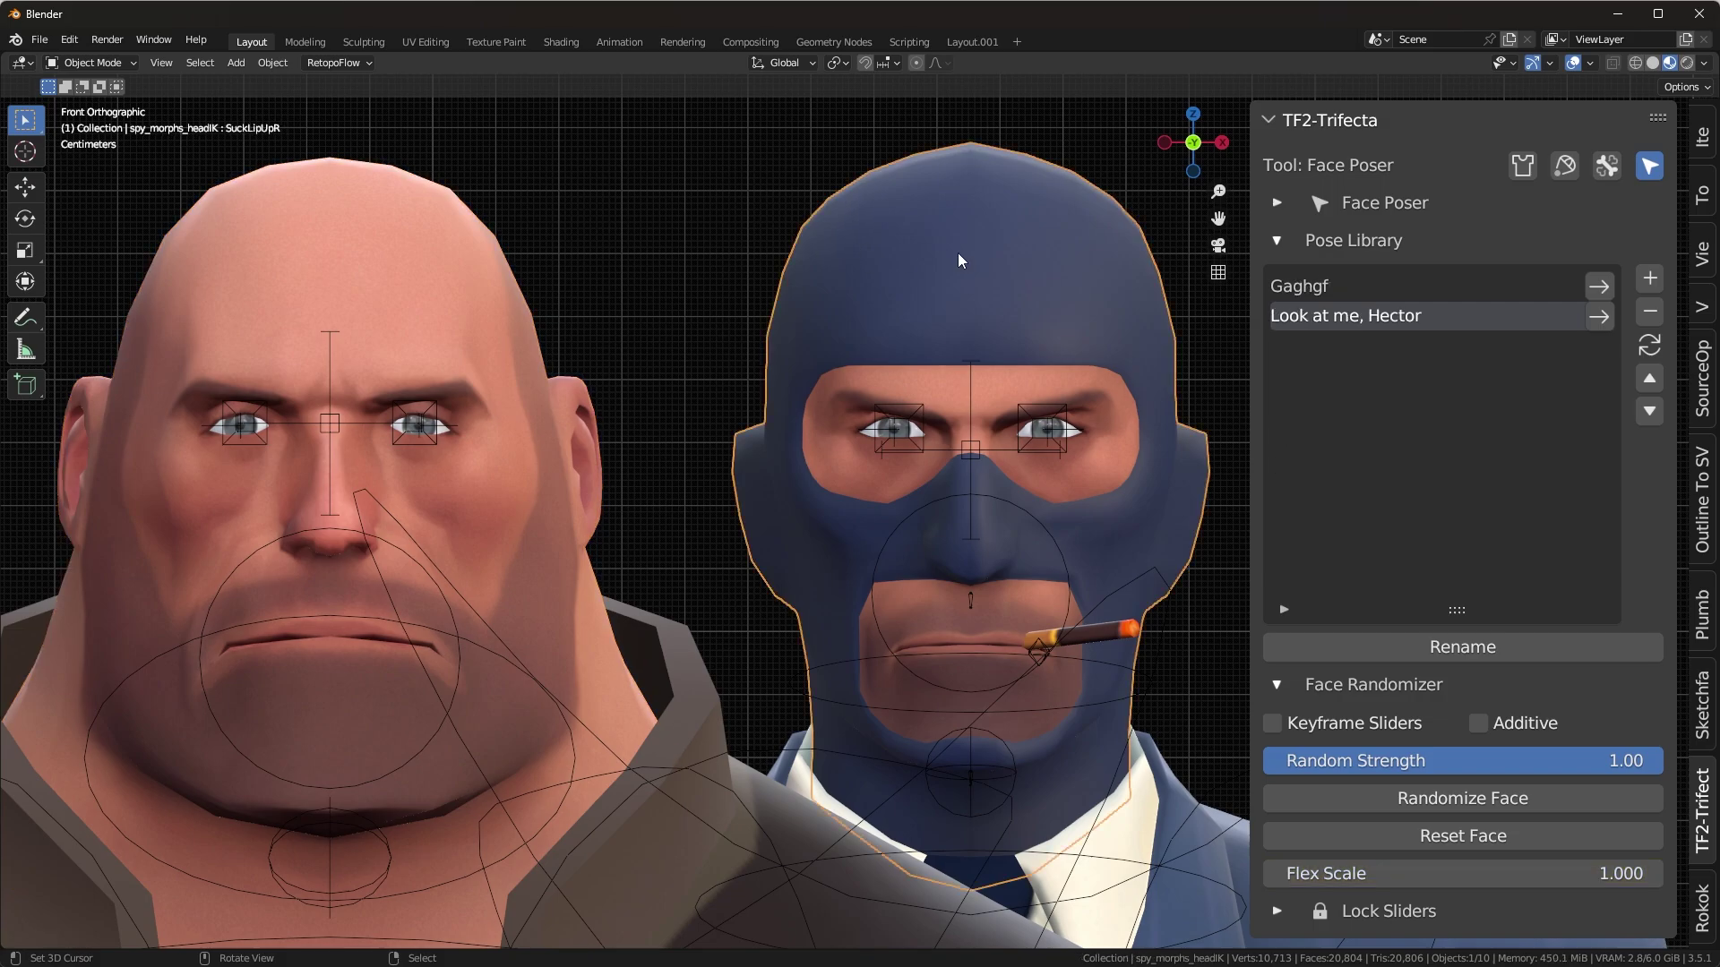
pyautogui.click(527, 278)
pyautogui.click(833, 274)
pyautogui.hotkey('ctrl', 'z')
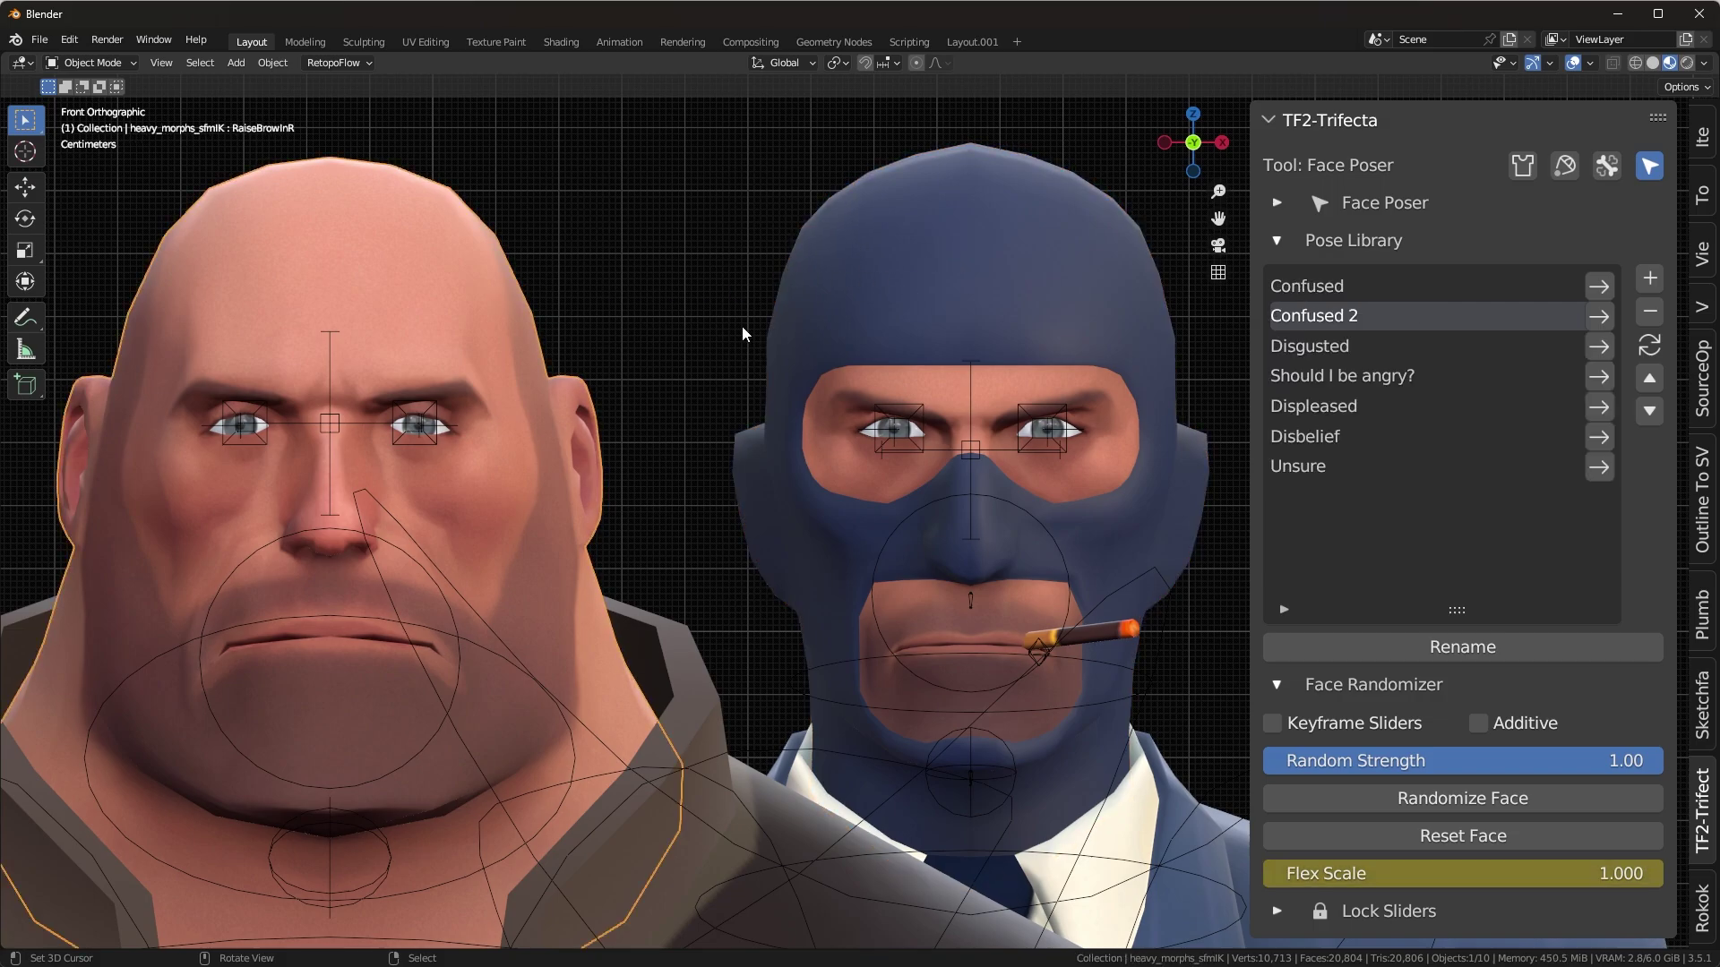
pyautogui.click(1603, 316)
pyautogui.hotkey('ctrl', 'z')
pyautogui.click(1599, 319)
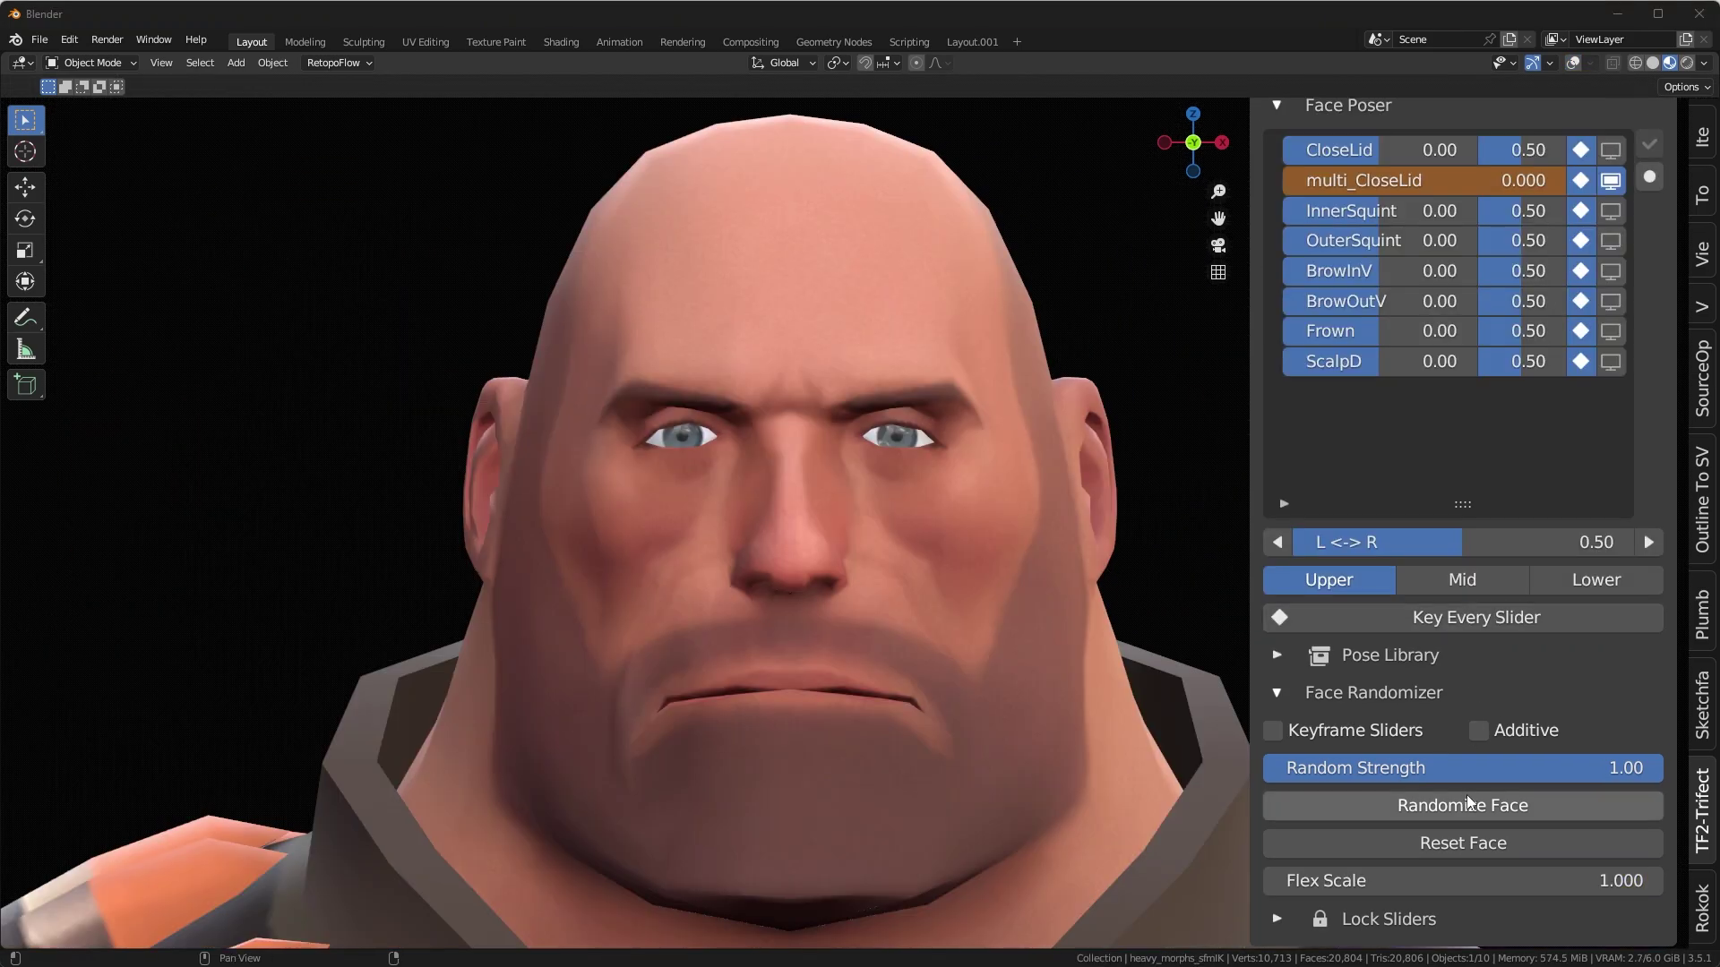
# Randomize the Heavy's face and step the random seed for new expressions.
pyautogui.click(1492, 797)
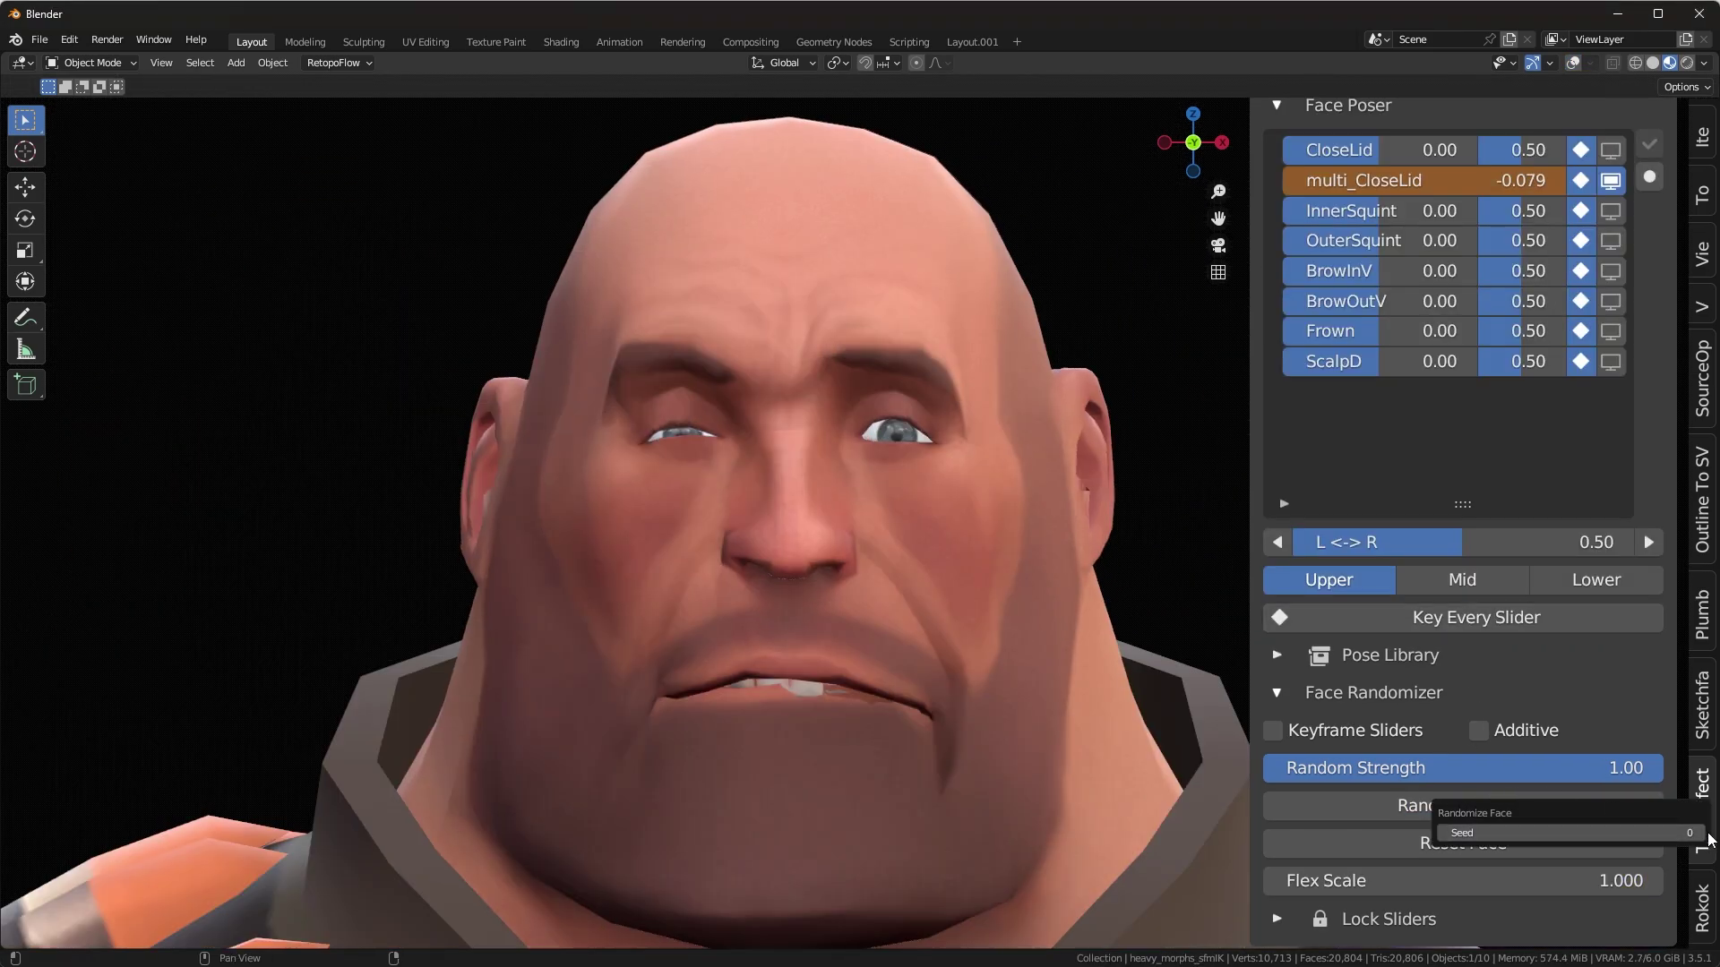
pyautogui.moveTo(1709, 840); pyautogui.dragTo(1666, 840)
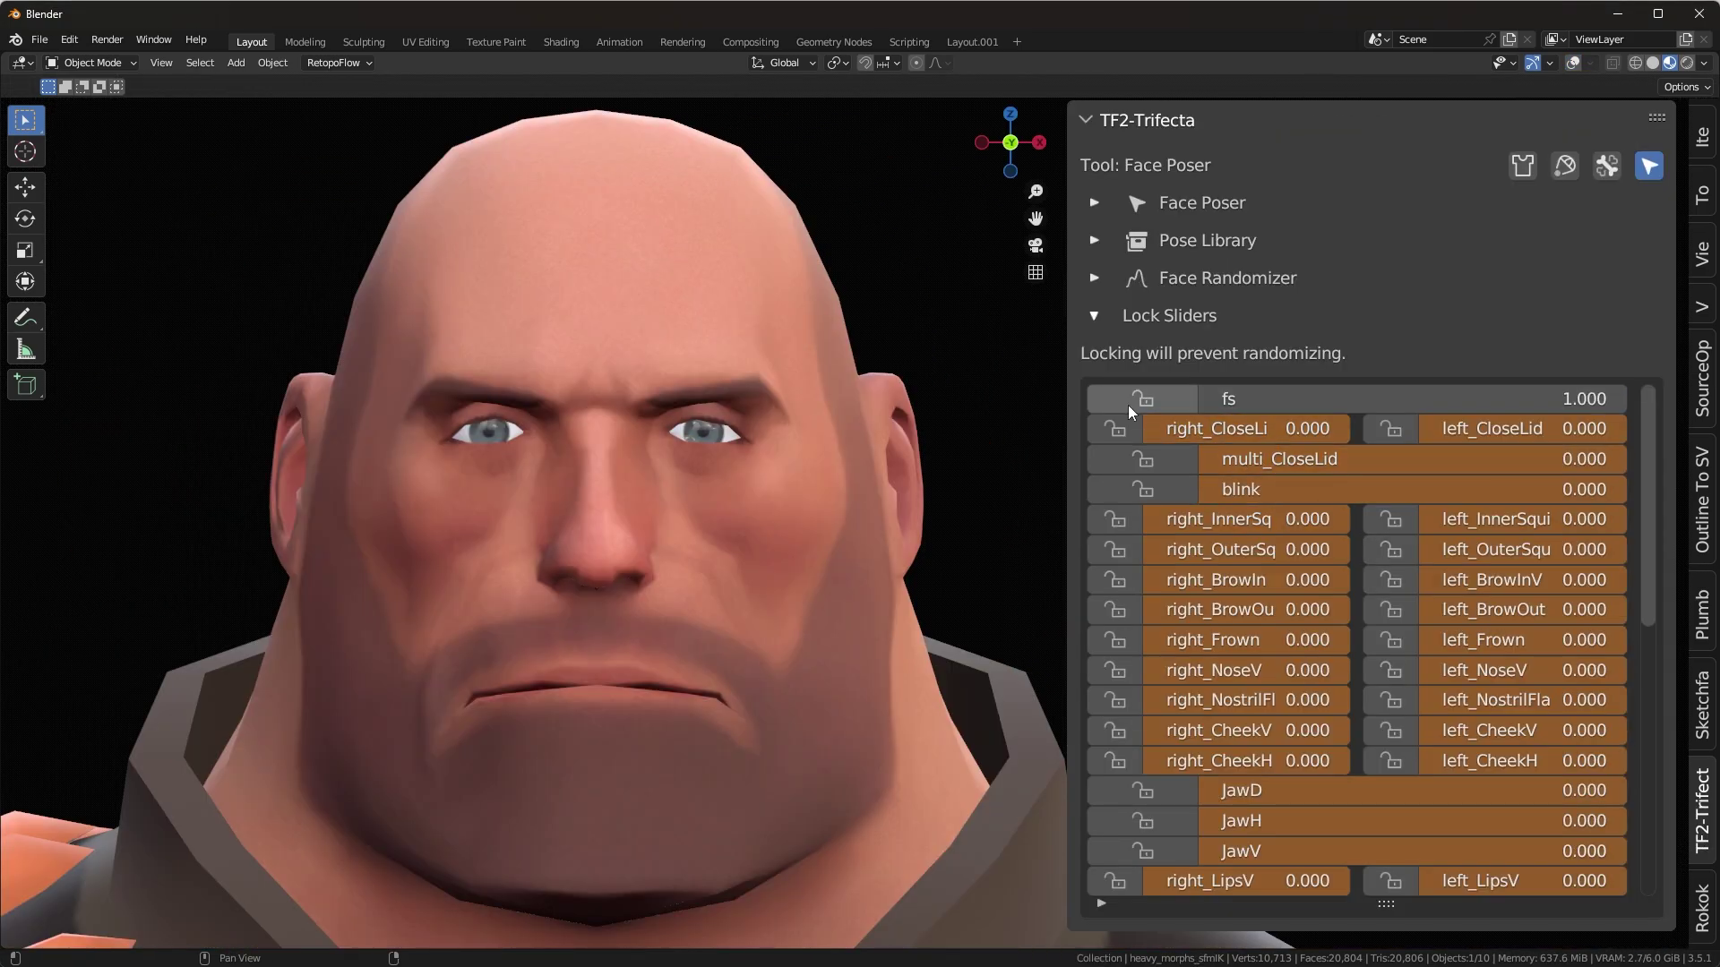
pyautogui.click(1095, 315)
pyautogui.click(1095, 278)
pyautogui.click(1335, 395)
pyautogui.click(1598, 427)
pyautogui.click(1598, 427)
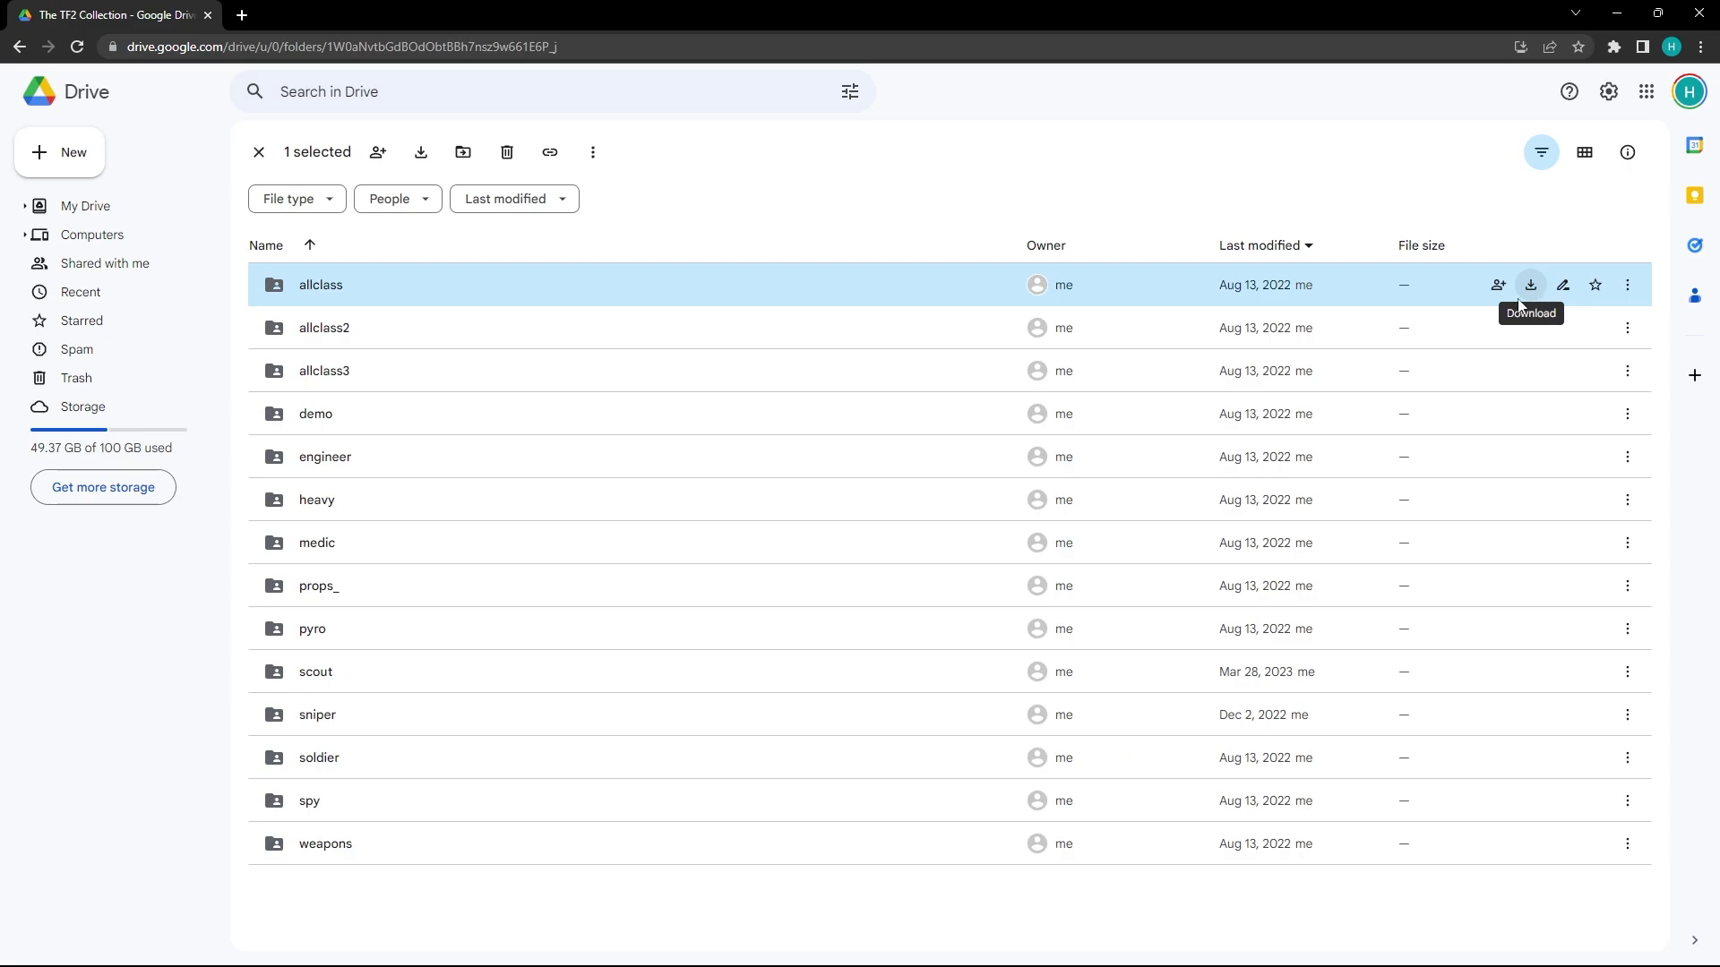
# Download the allclass2, allclass3, demo and engineer folders and extract the zips.
pyautogui.click(1537, 331)
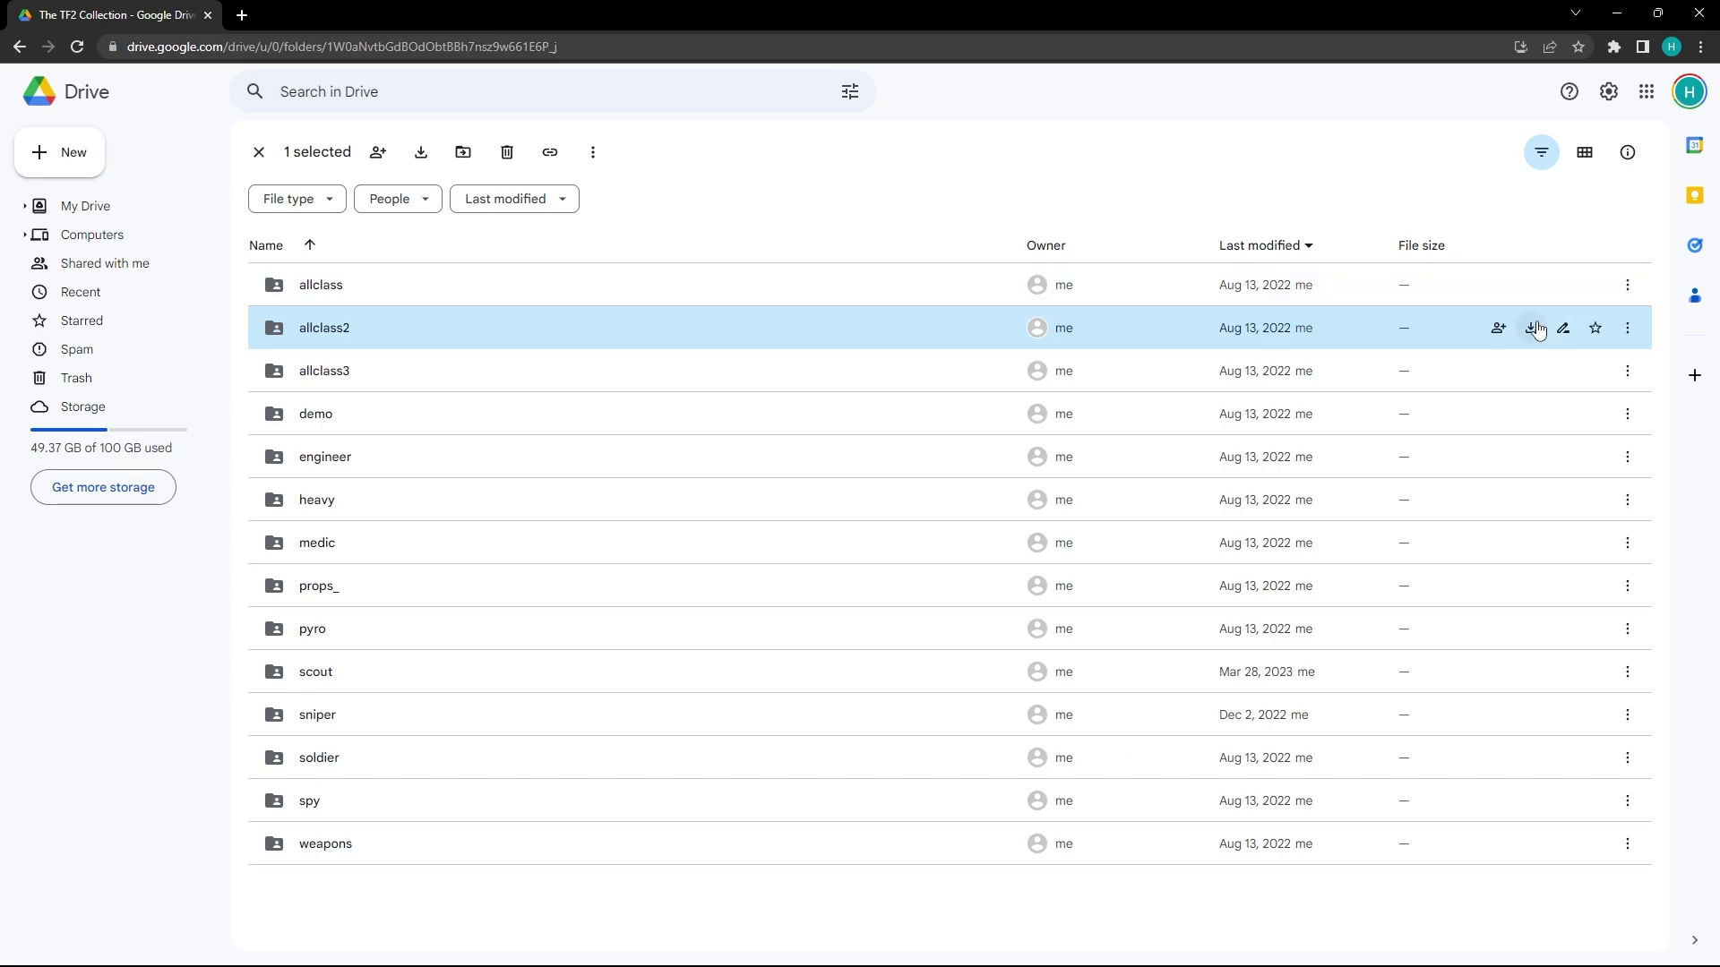
pyautogui.click(1537, 375)
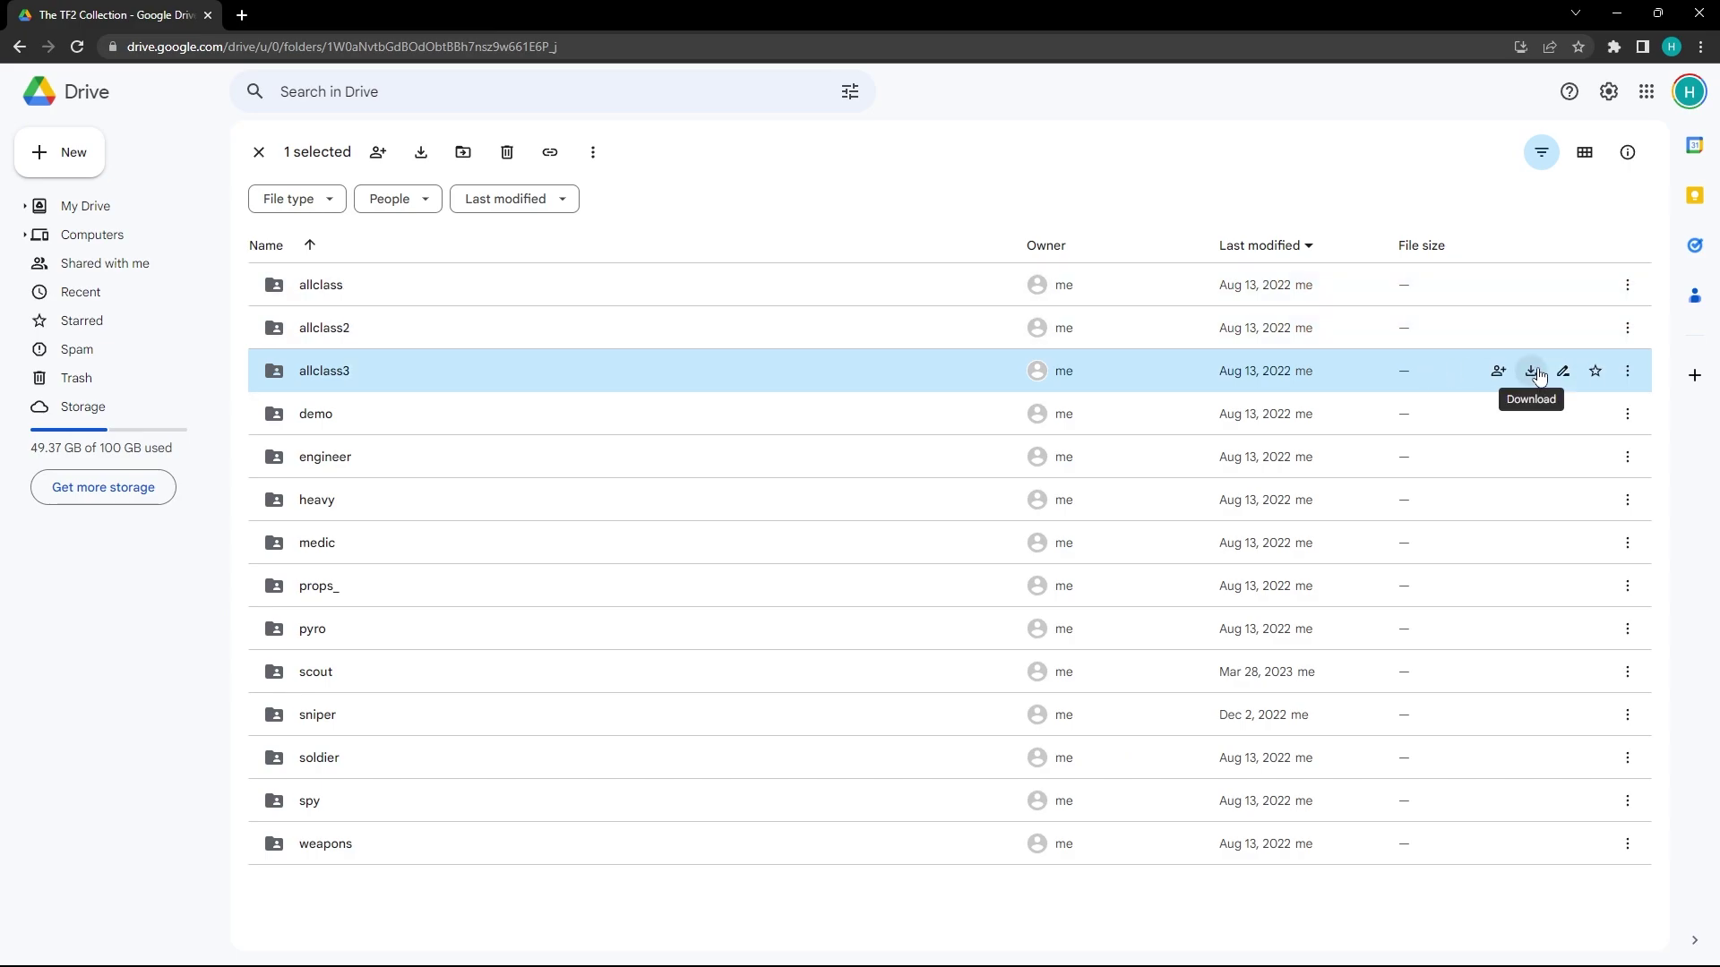
pyautogui.click(1533, 421)
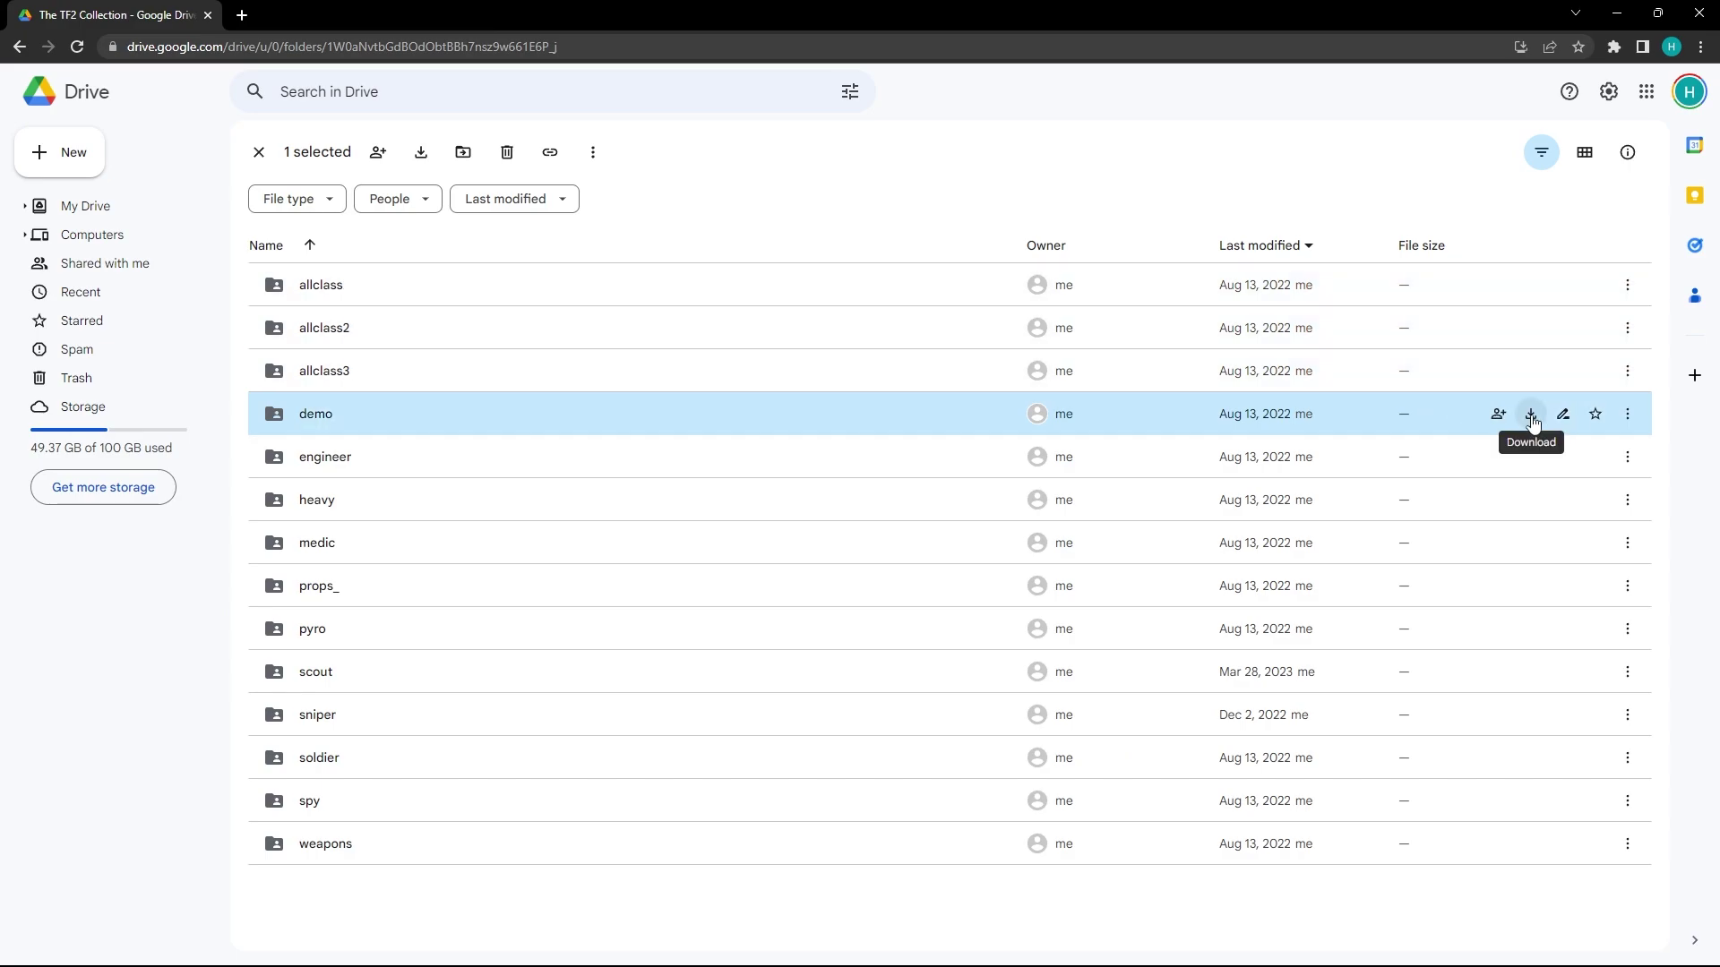
pyautogui.click(1441, 458)
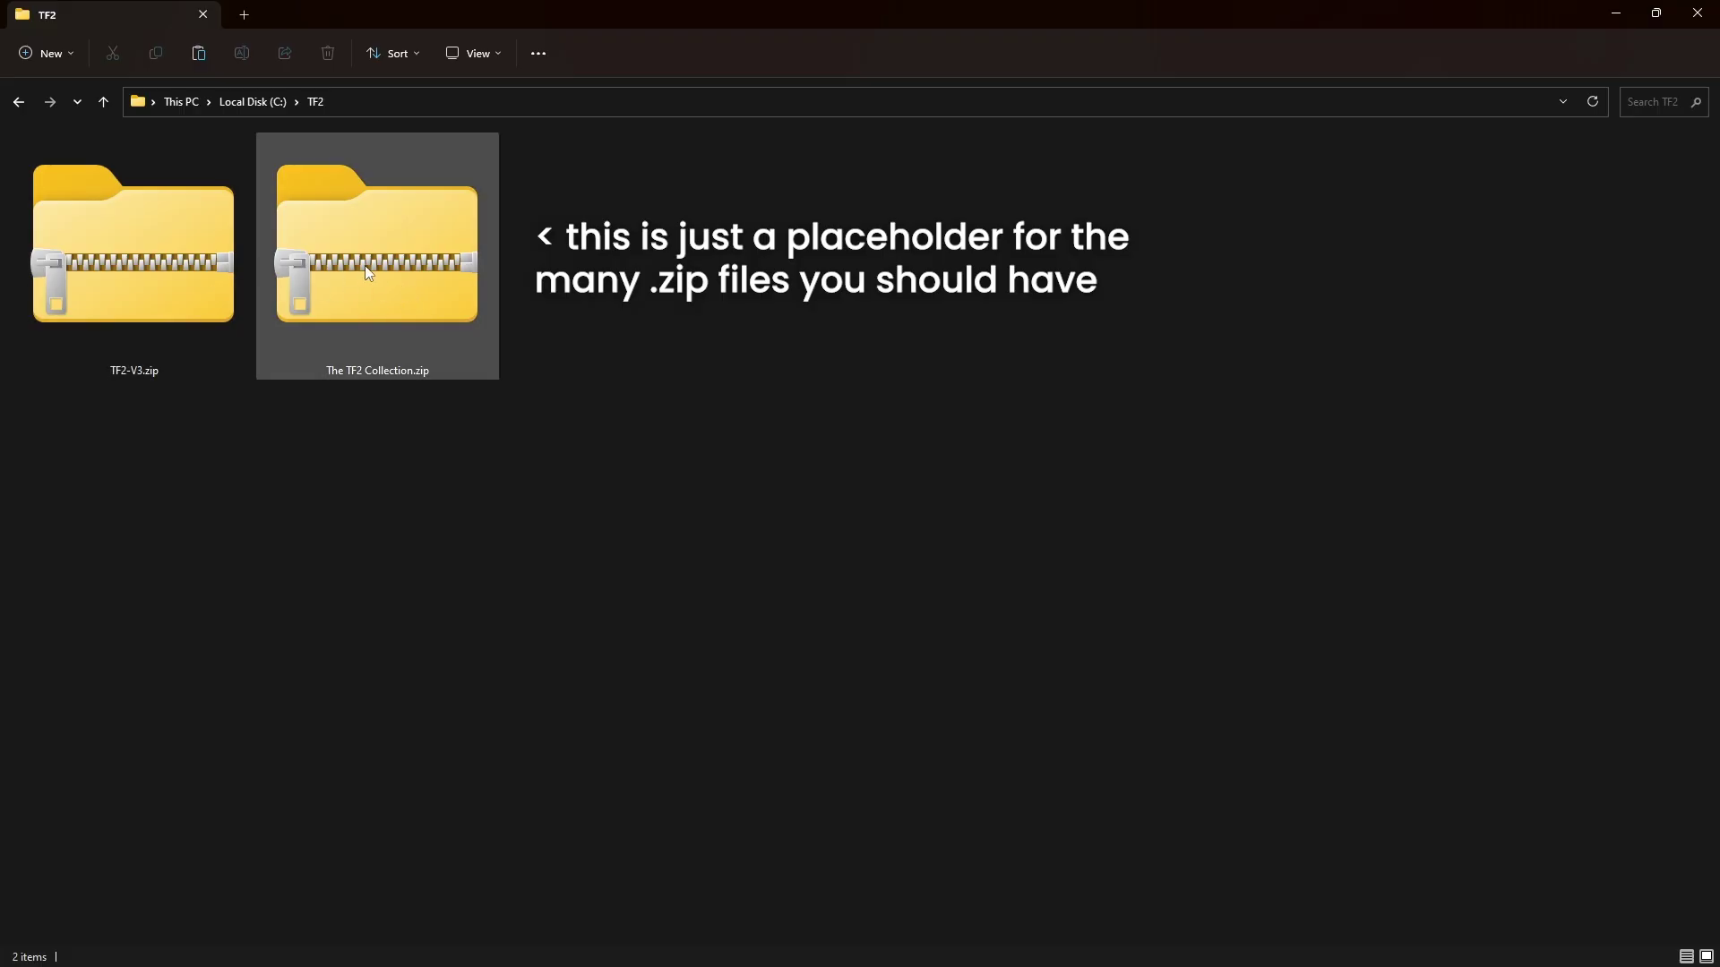
pyautogui.moveTo(421, 514); pyautogui.dragTo(287, 340)
pyautogui.rightClick(196, 274)
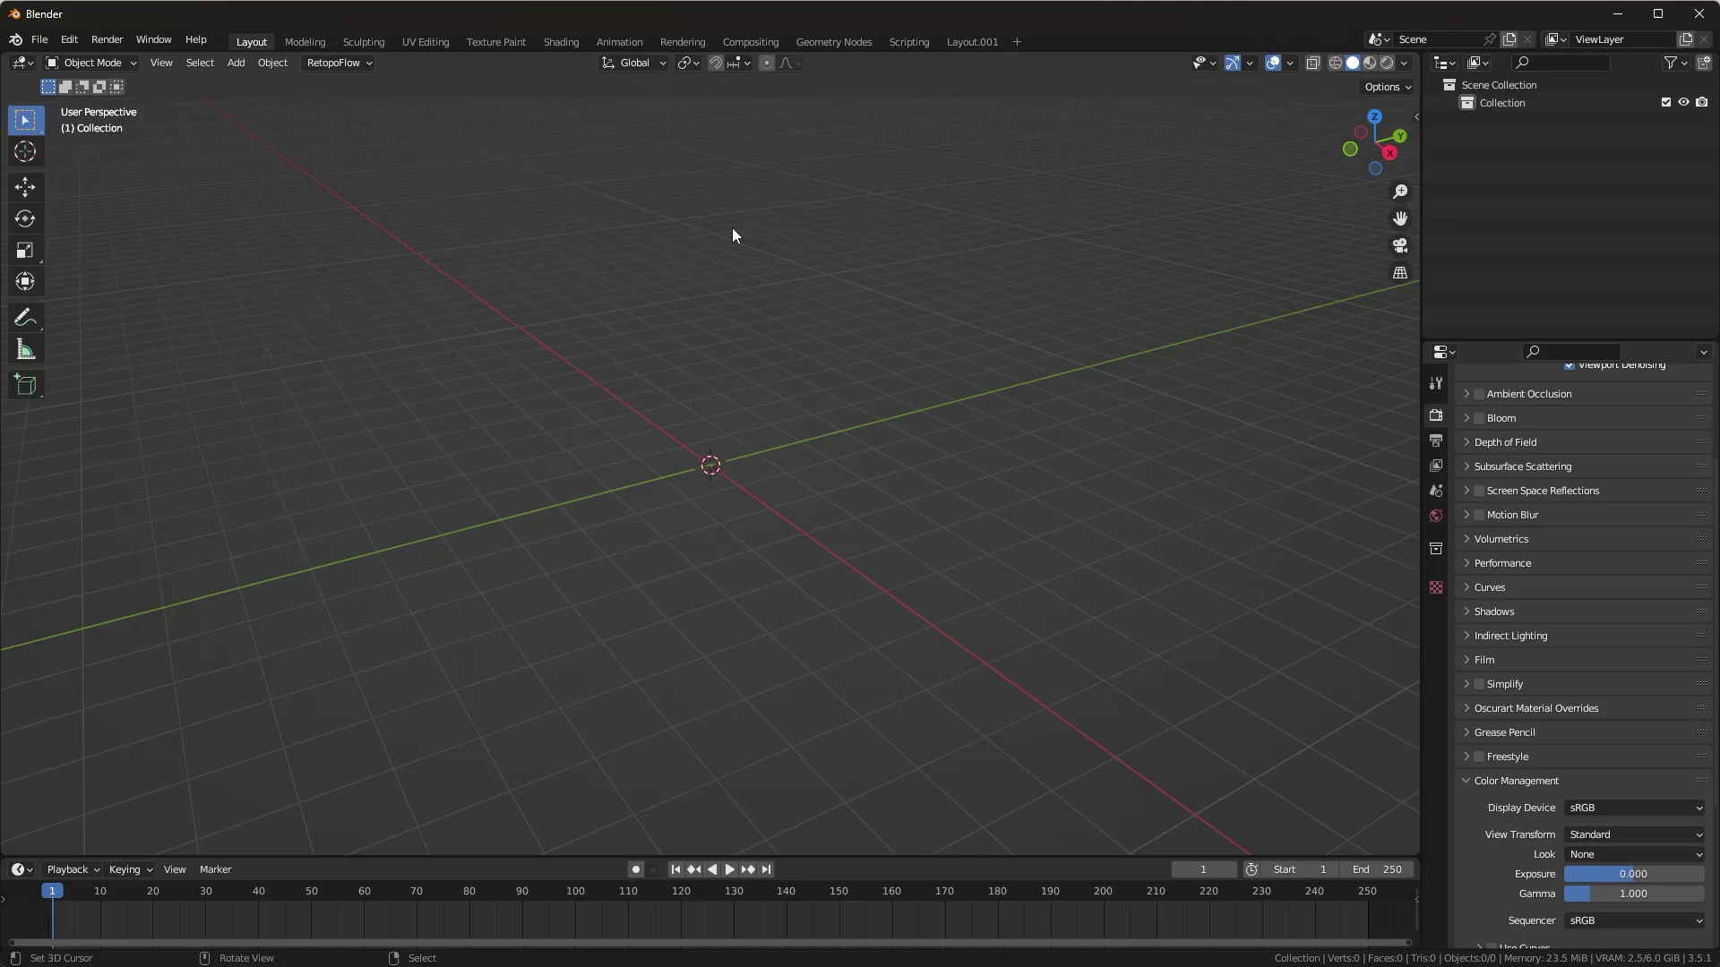
# Install the TF2-Trifecta.zip add-on from Blender's Add-ons preferences.
pyautogui.click(69, 39)
pyautogui.click(94, 313)
pyautogui.click(73, 245)
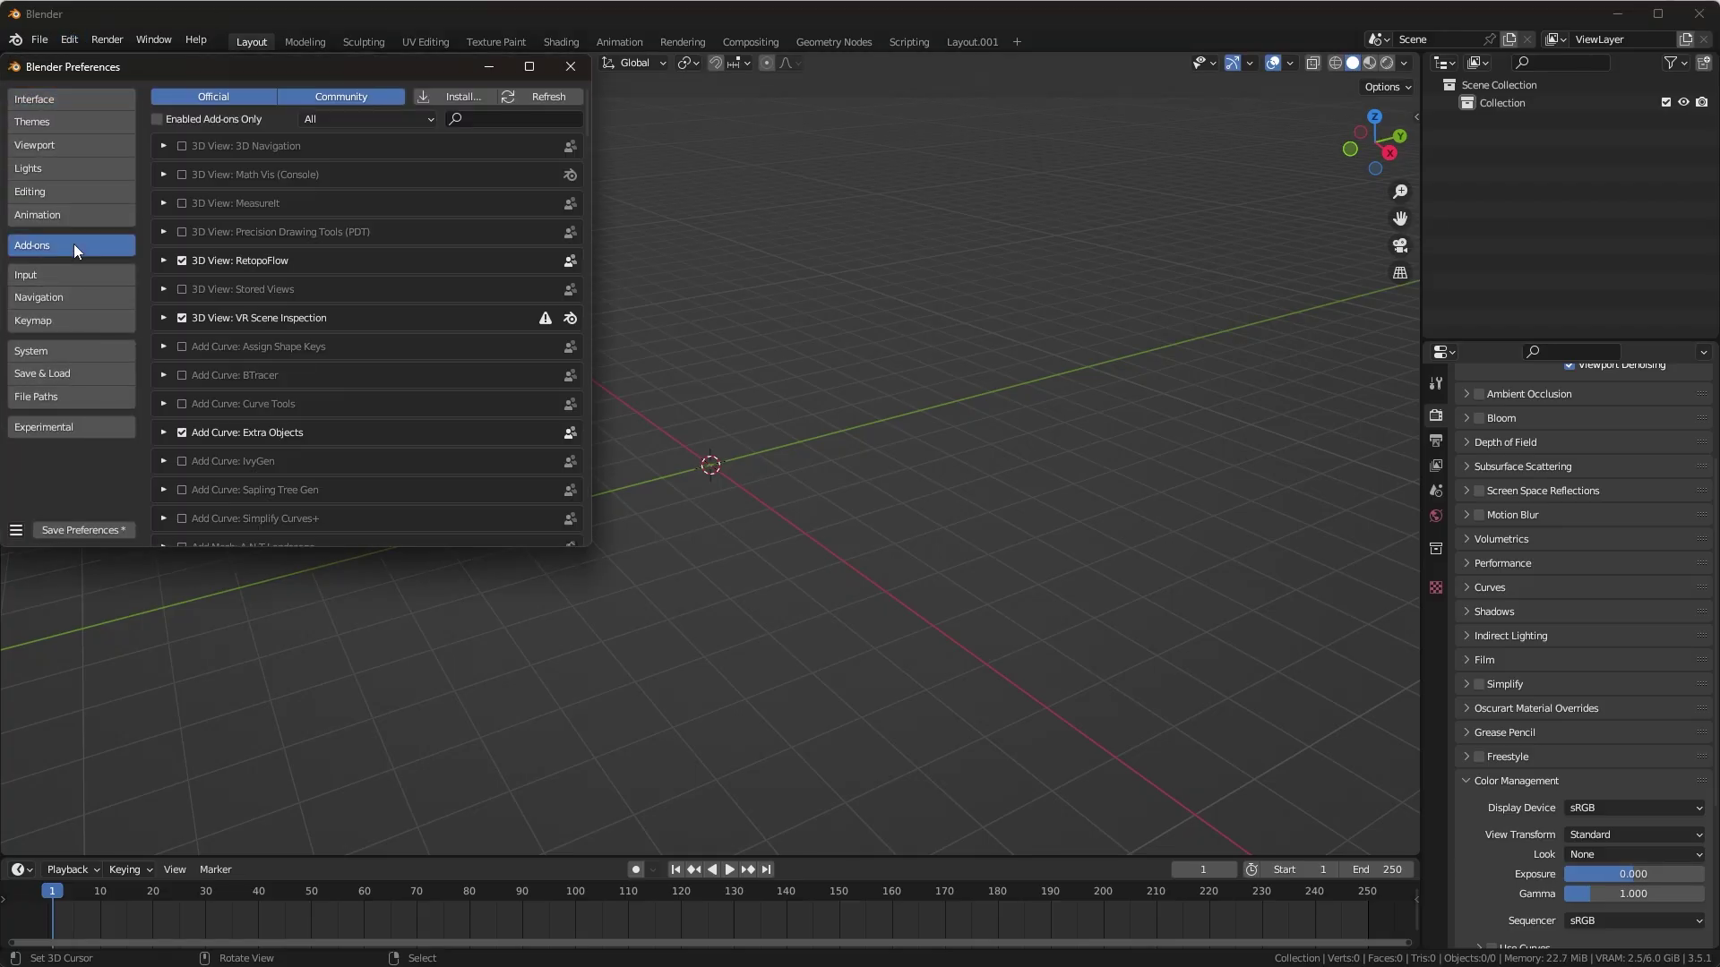
pyautogui.click(455, 95)
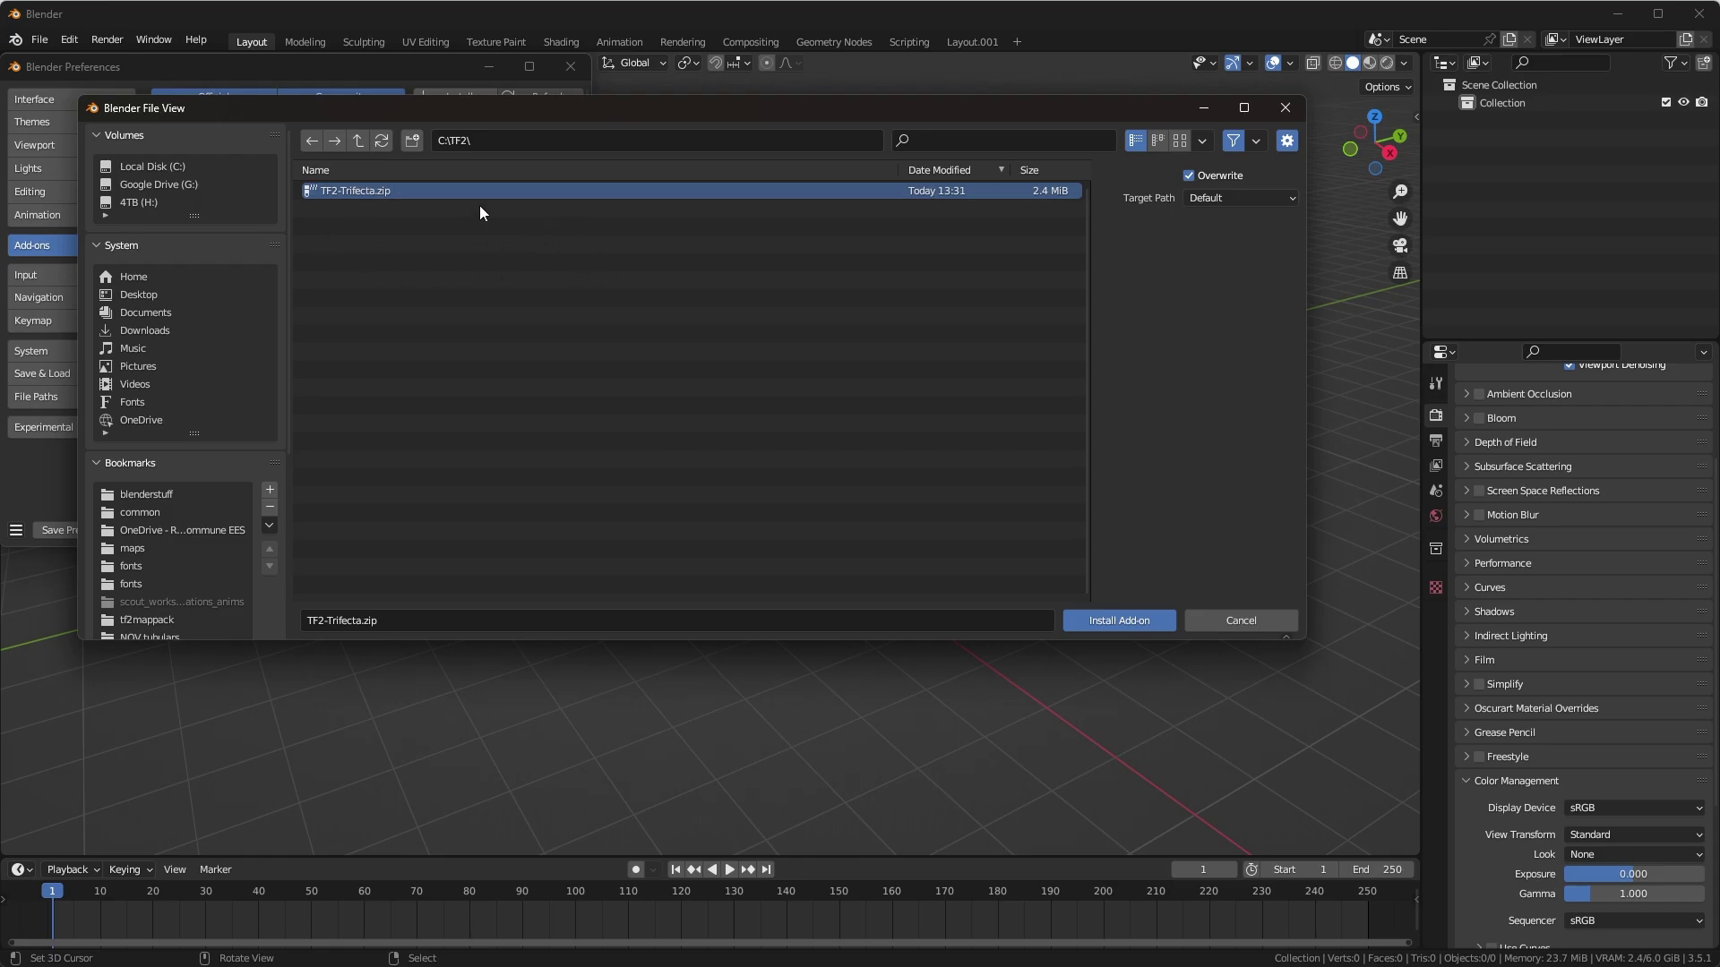
pyautogui.click(1098, 616)
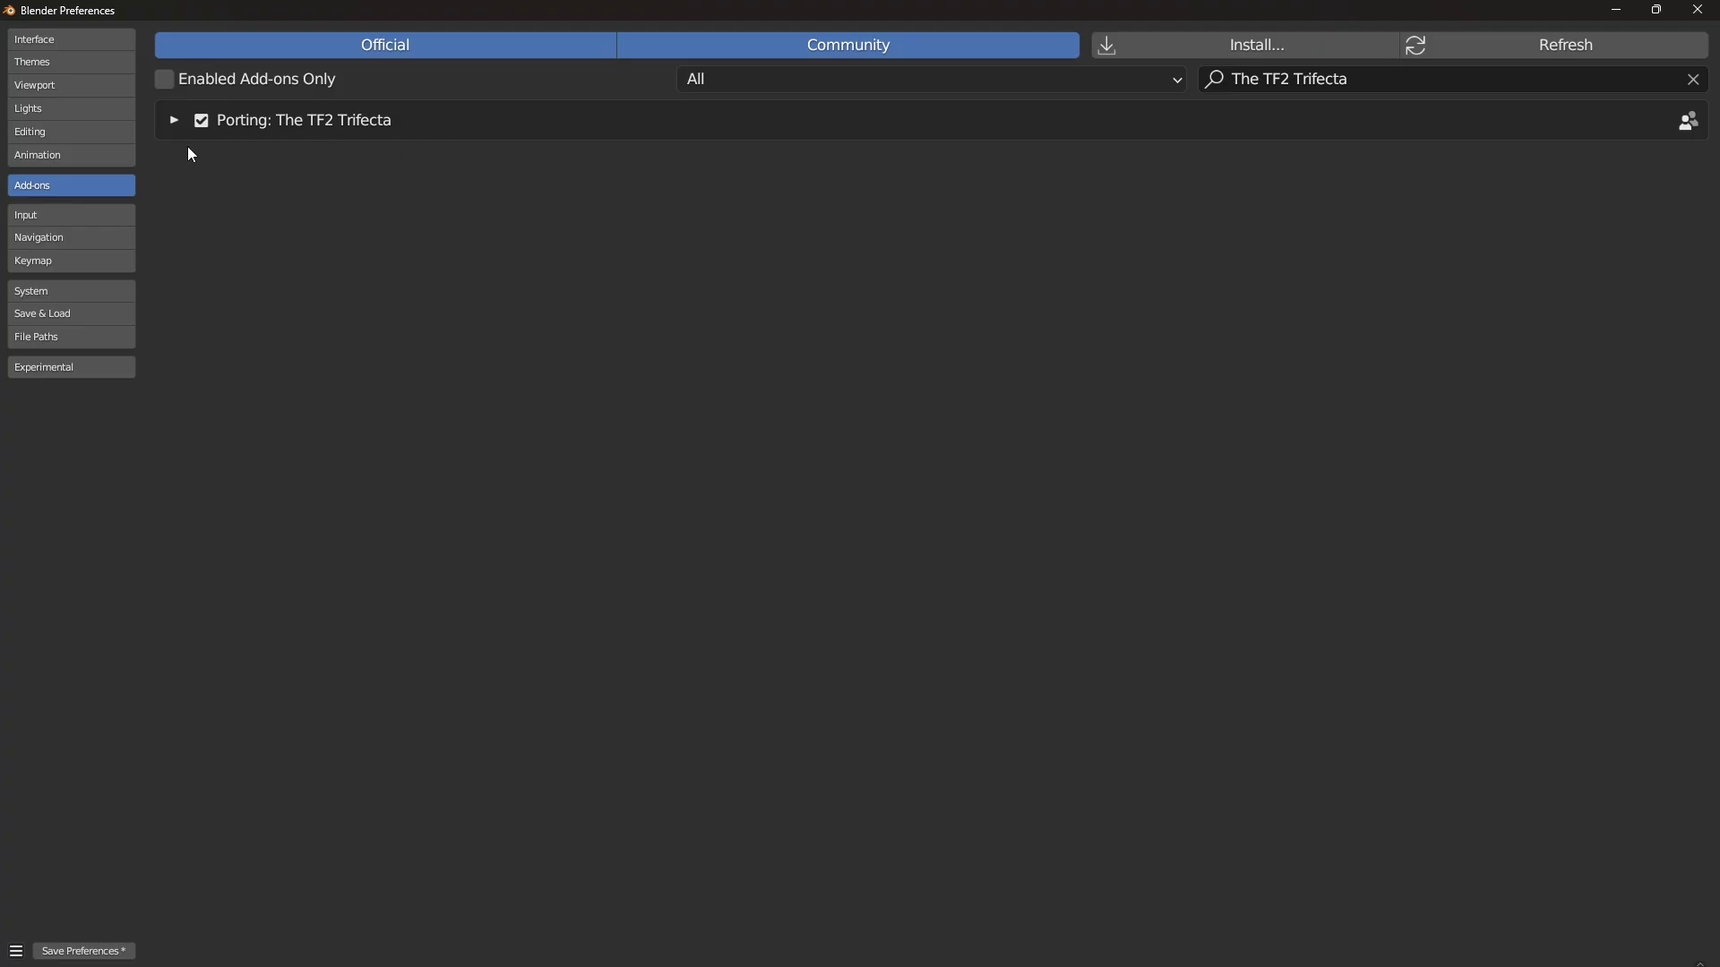
# Add an asset library entry pointing to allclass.blend and auto-detect the remaining entries.
pyautogui.click(175, 120)
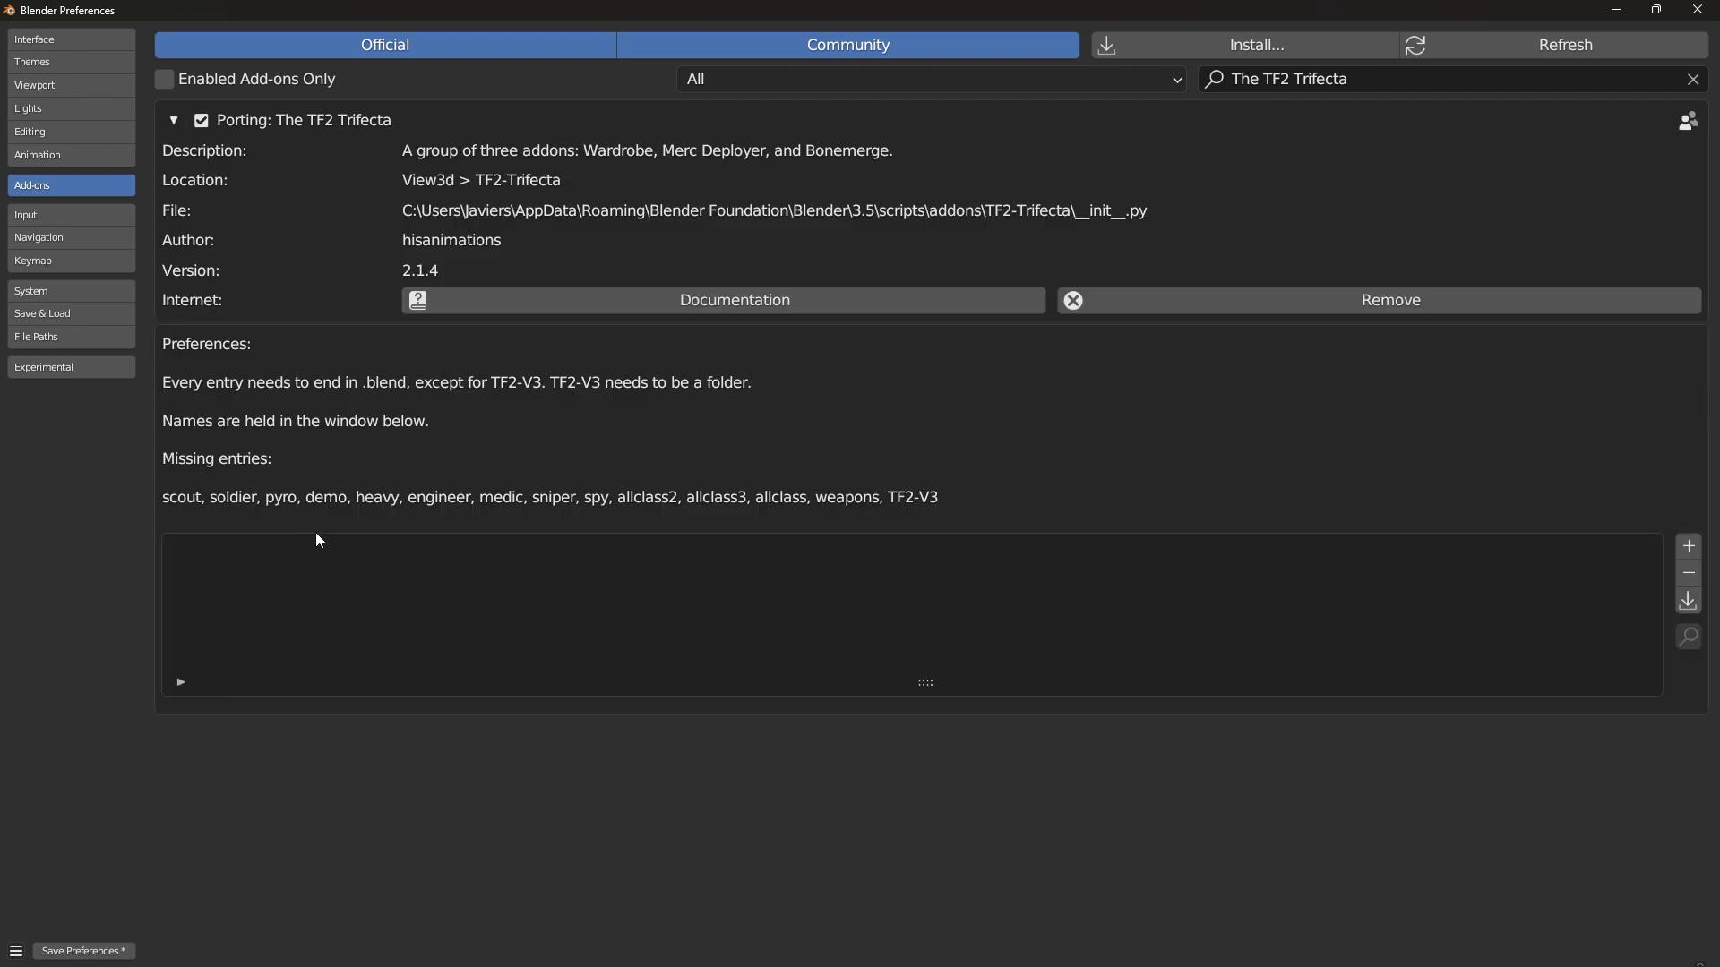
pyautogui.click(1688, 545)
pyautogui.click(1689, 722)
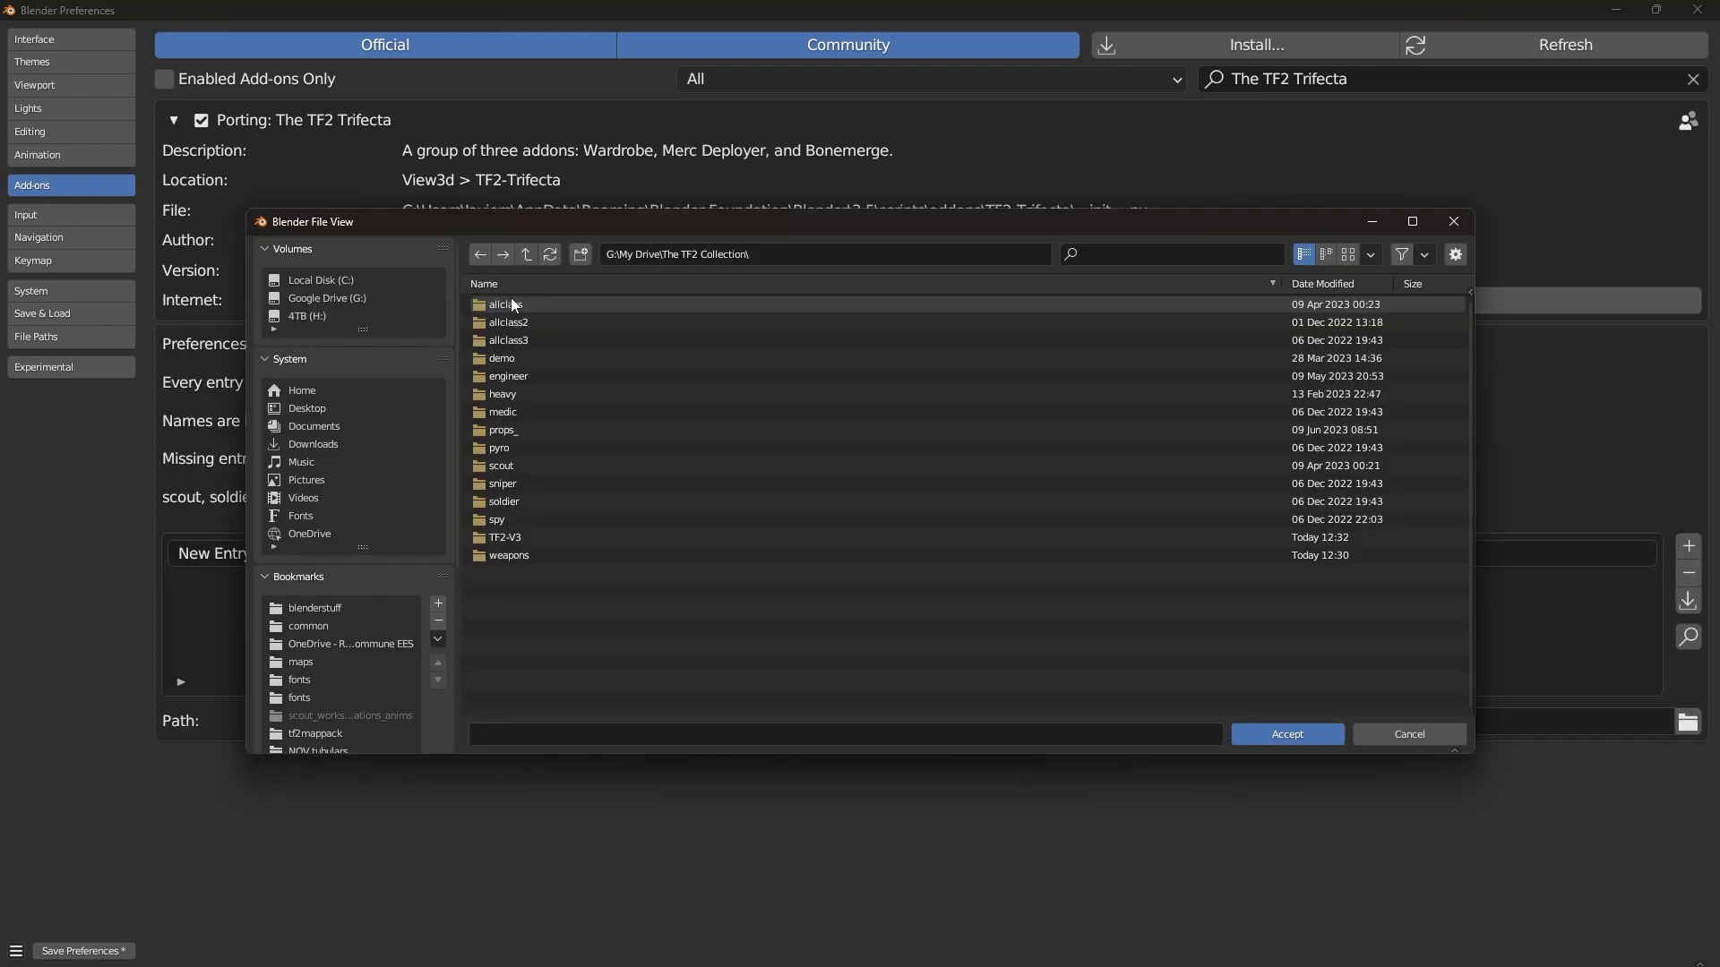
pyautogui.doubleClick(515, 305)
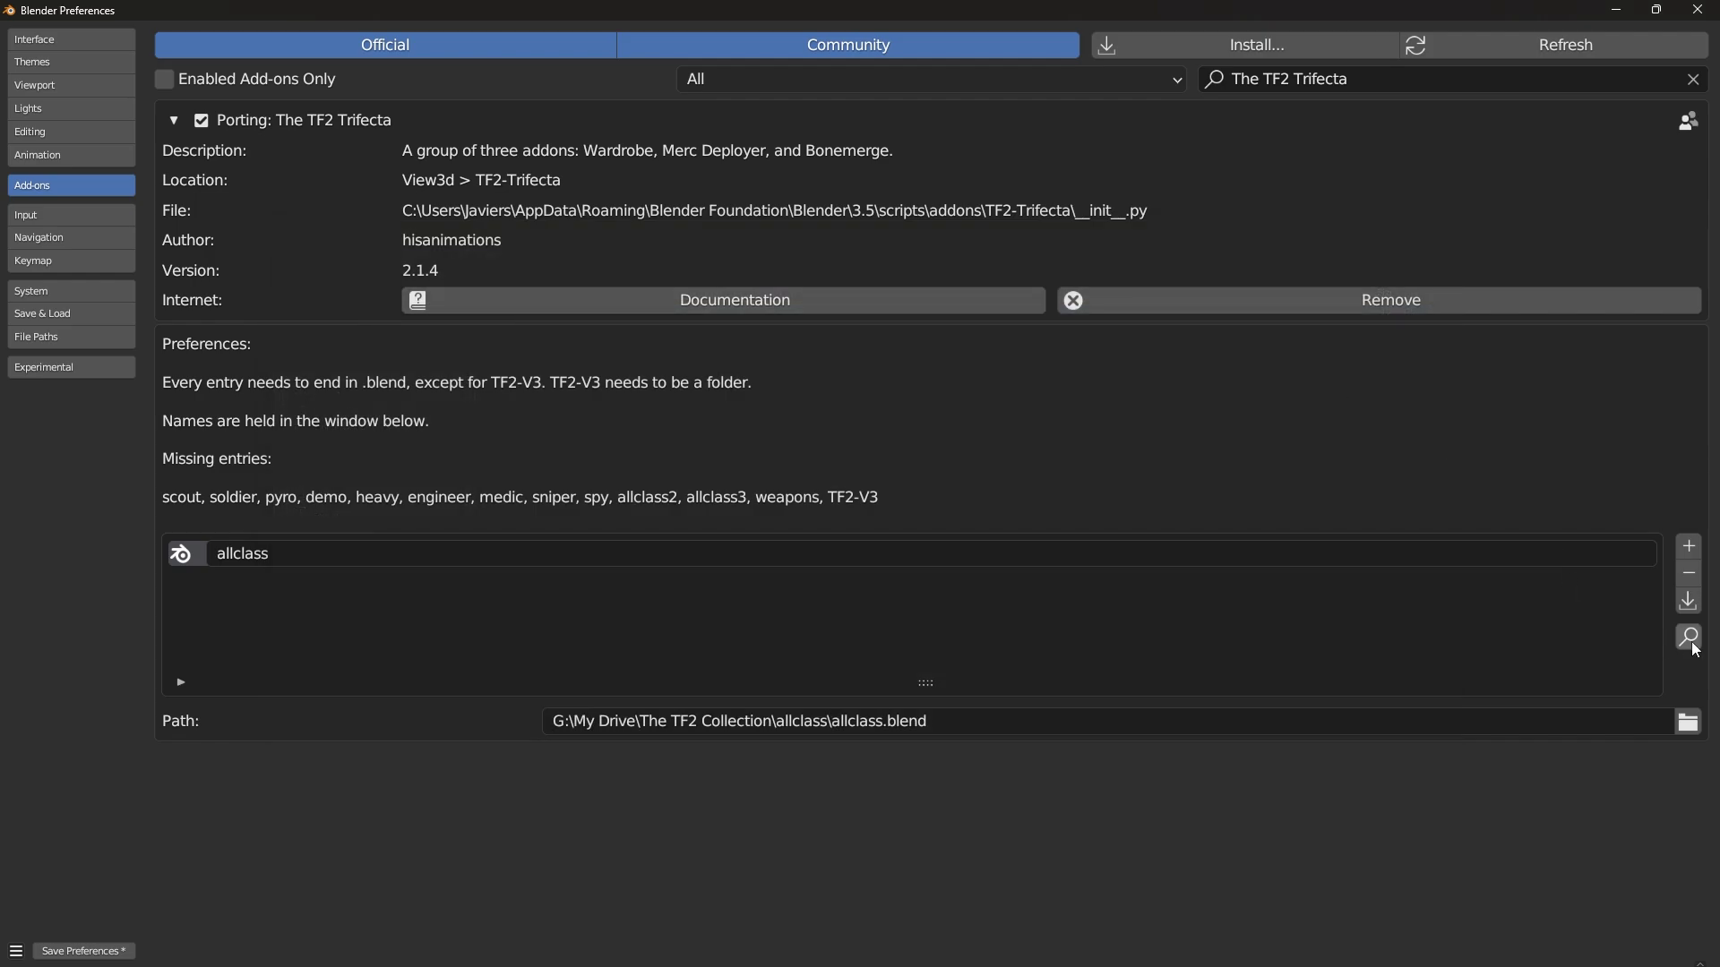
pyautogui.click(1690, 638)
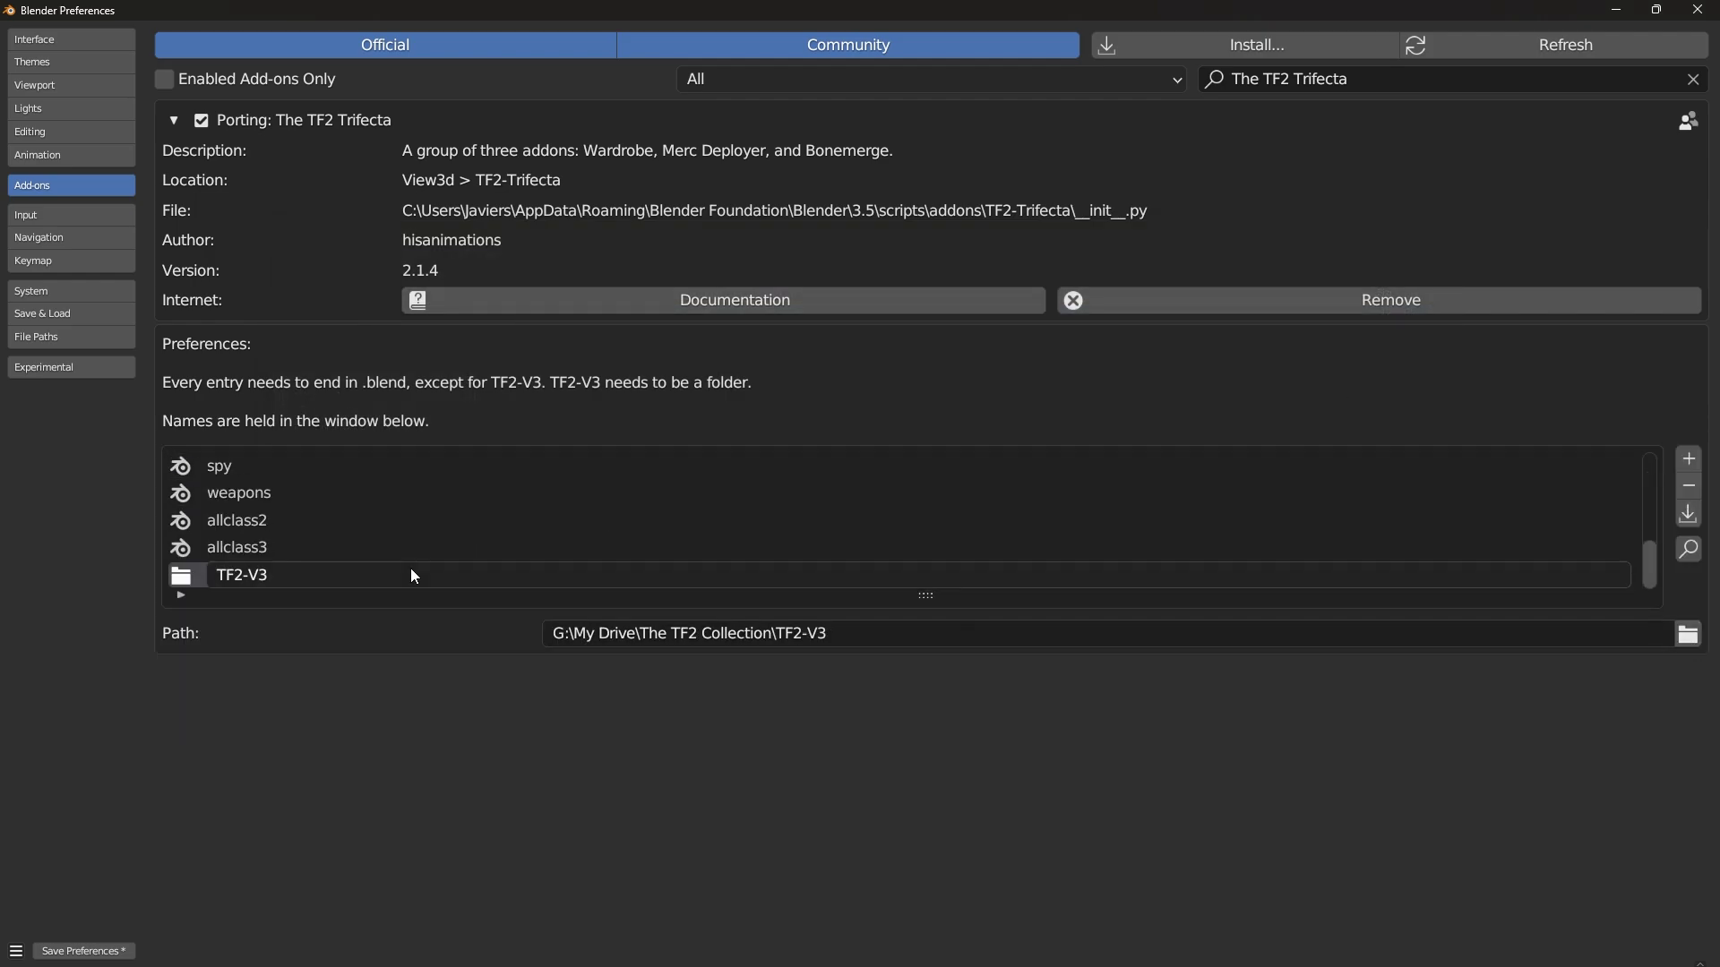
# Start downloading the latest scout cosmetics from the sidebar.
pyautogui.hotkey('alt', 'Tab')
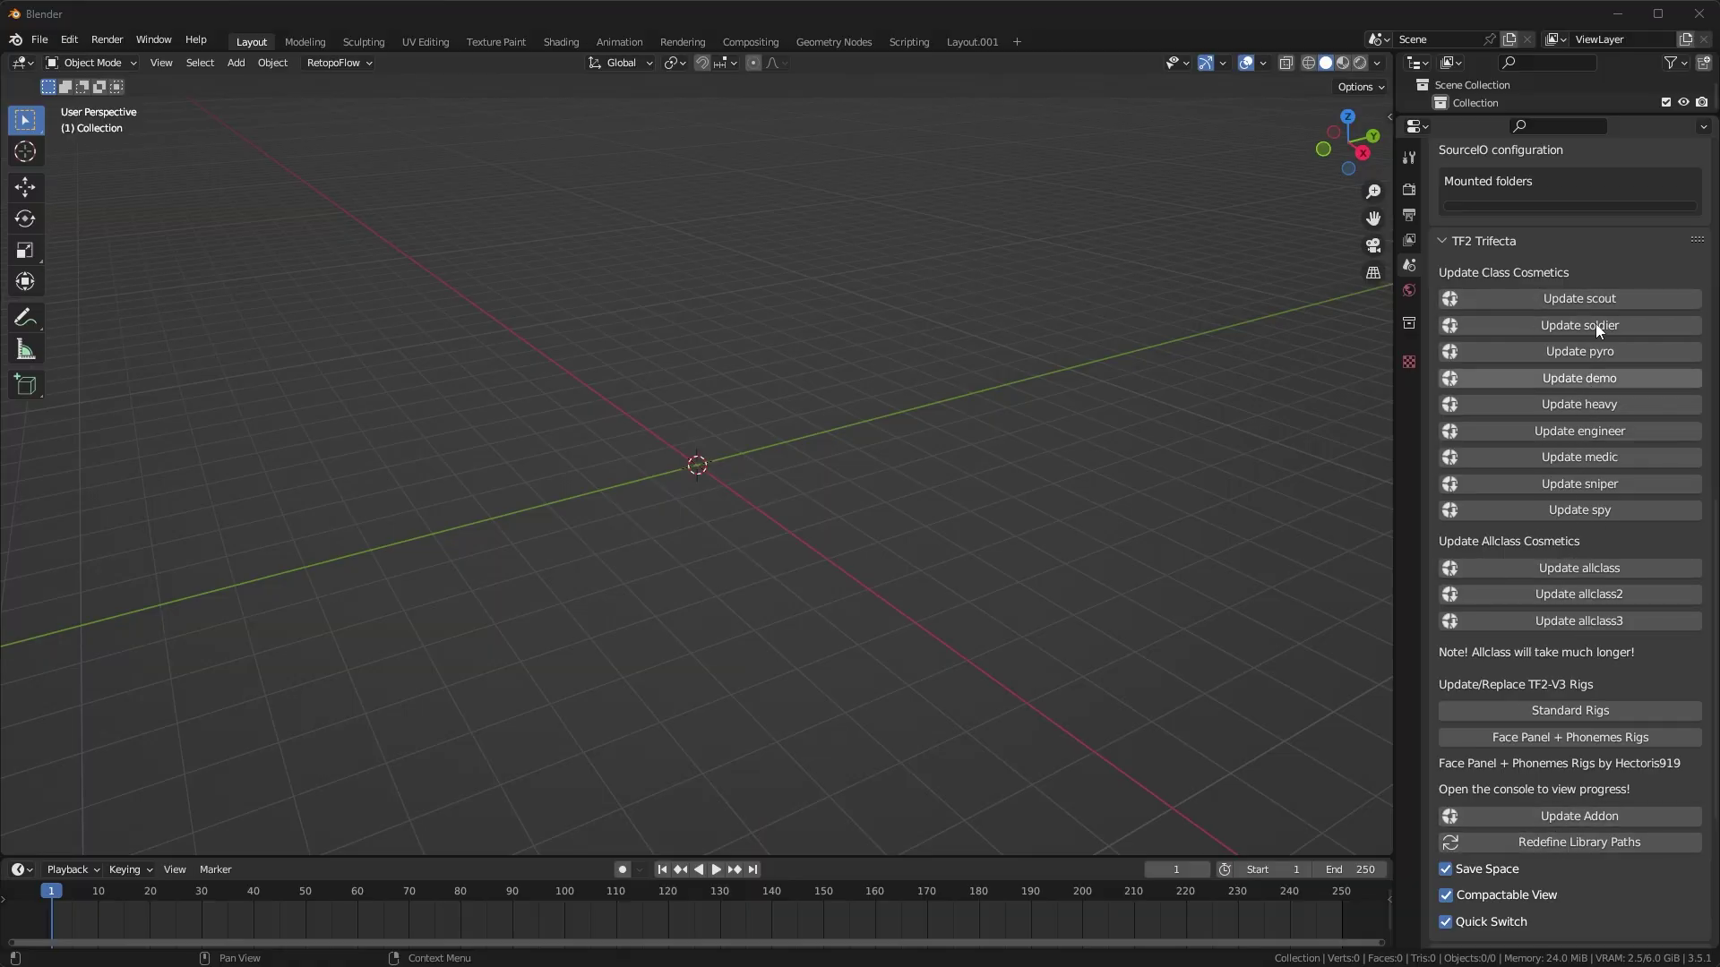
pyautogui.click(1571, 301)
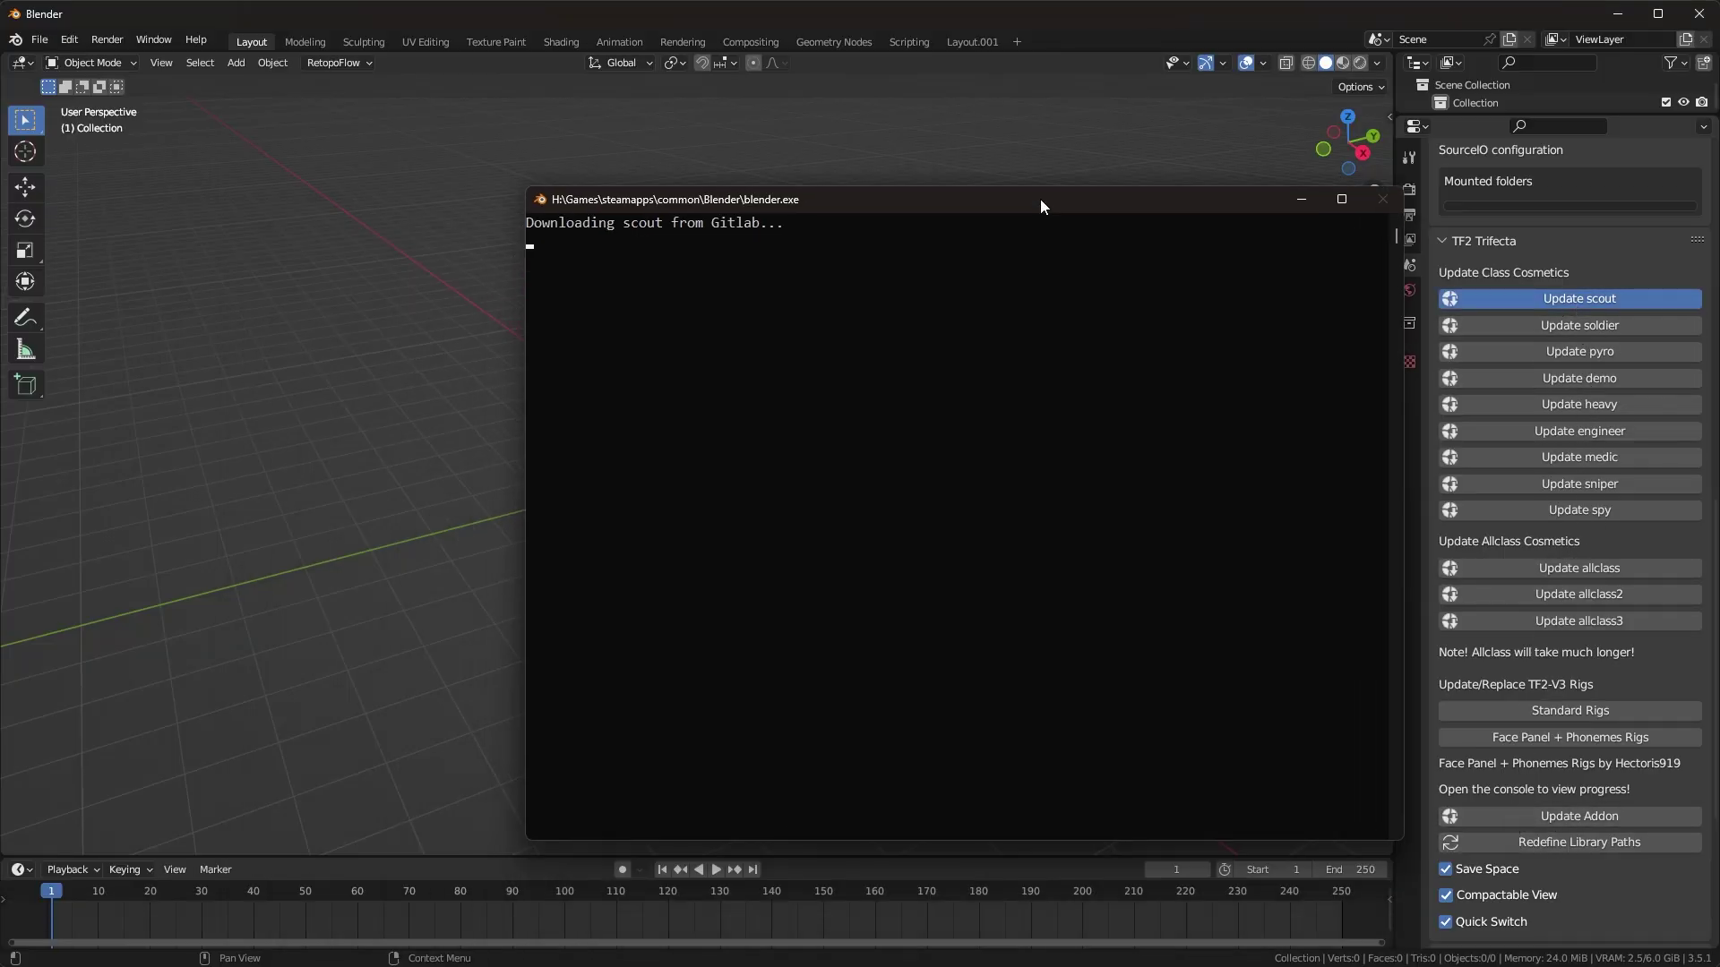
pyautogui.moveTo(1040, 199); pyautogui.dragTo(1050, 150)
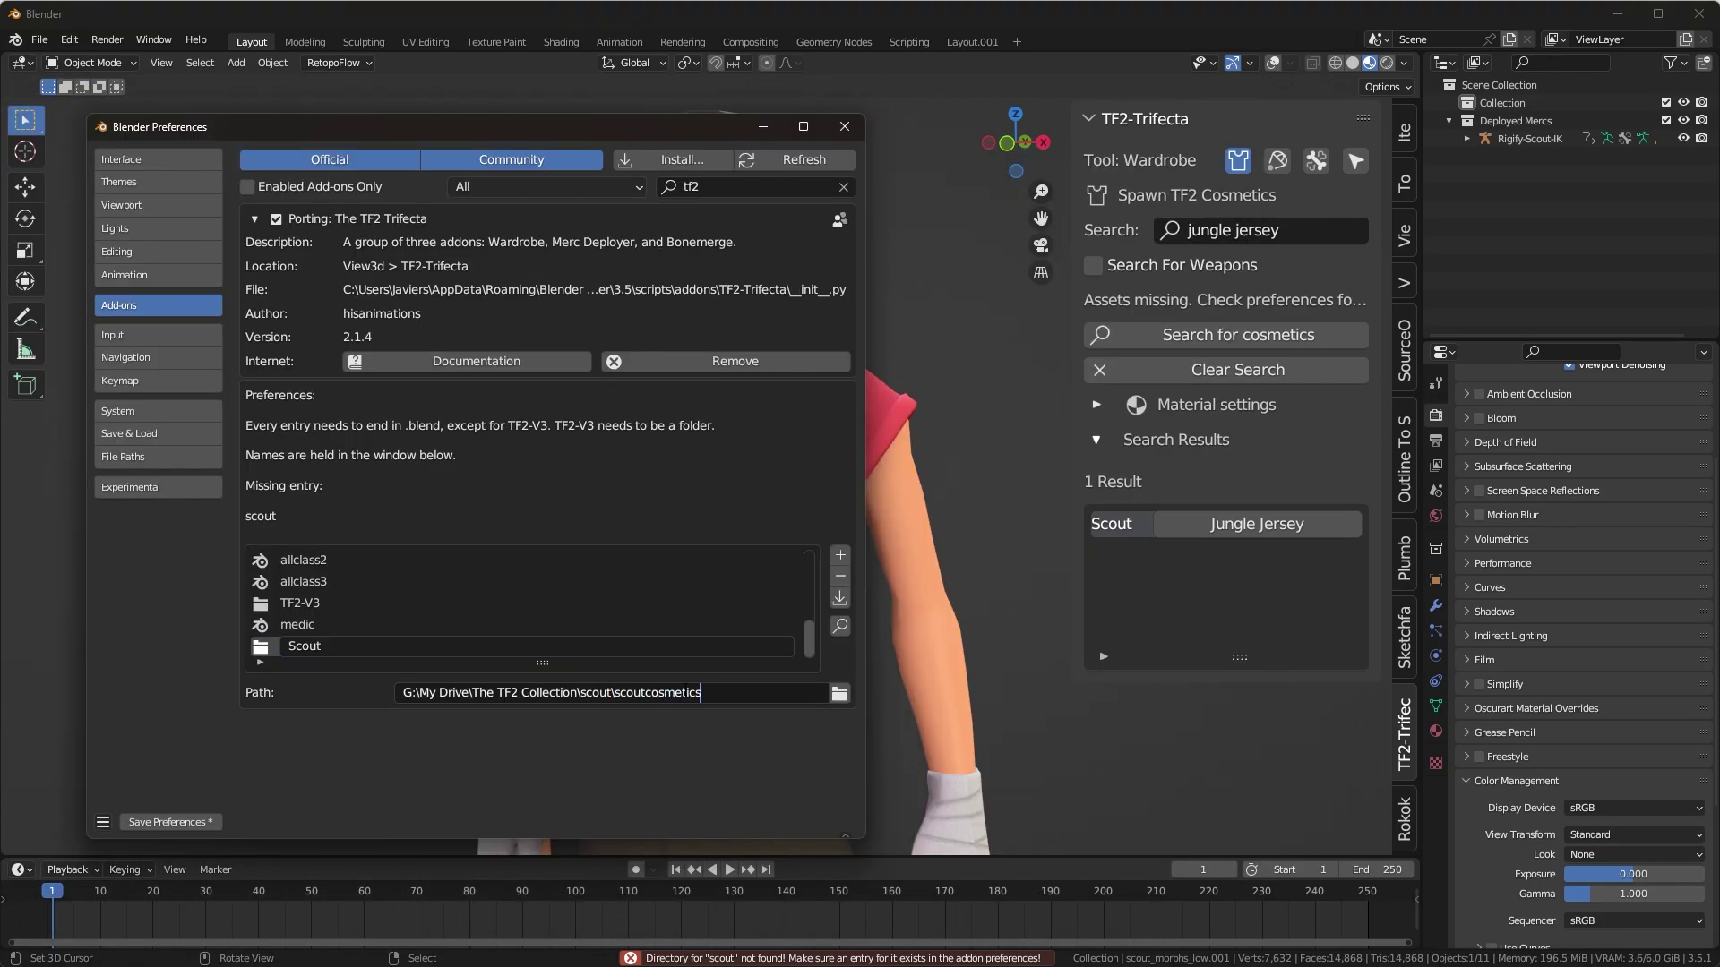
# Confirm the scoutcosmetics folder path and spawn the Jungle Jersey on the Scout.
pyautogui.press('Return')
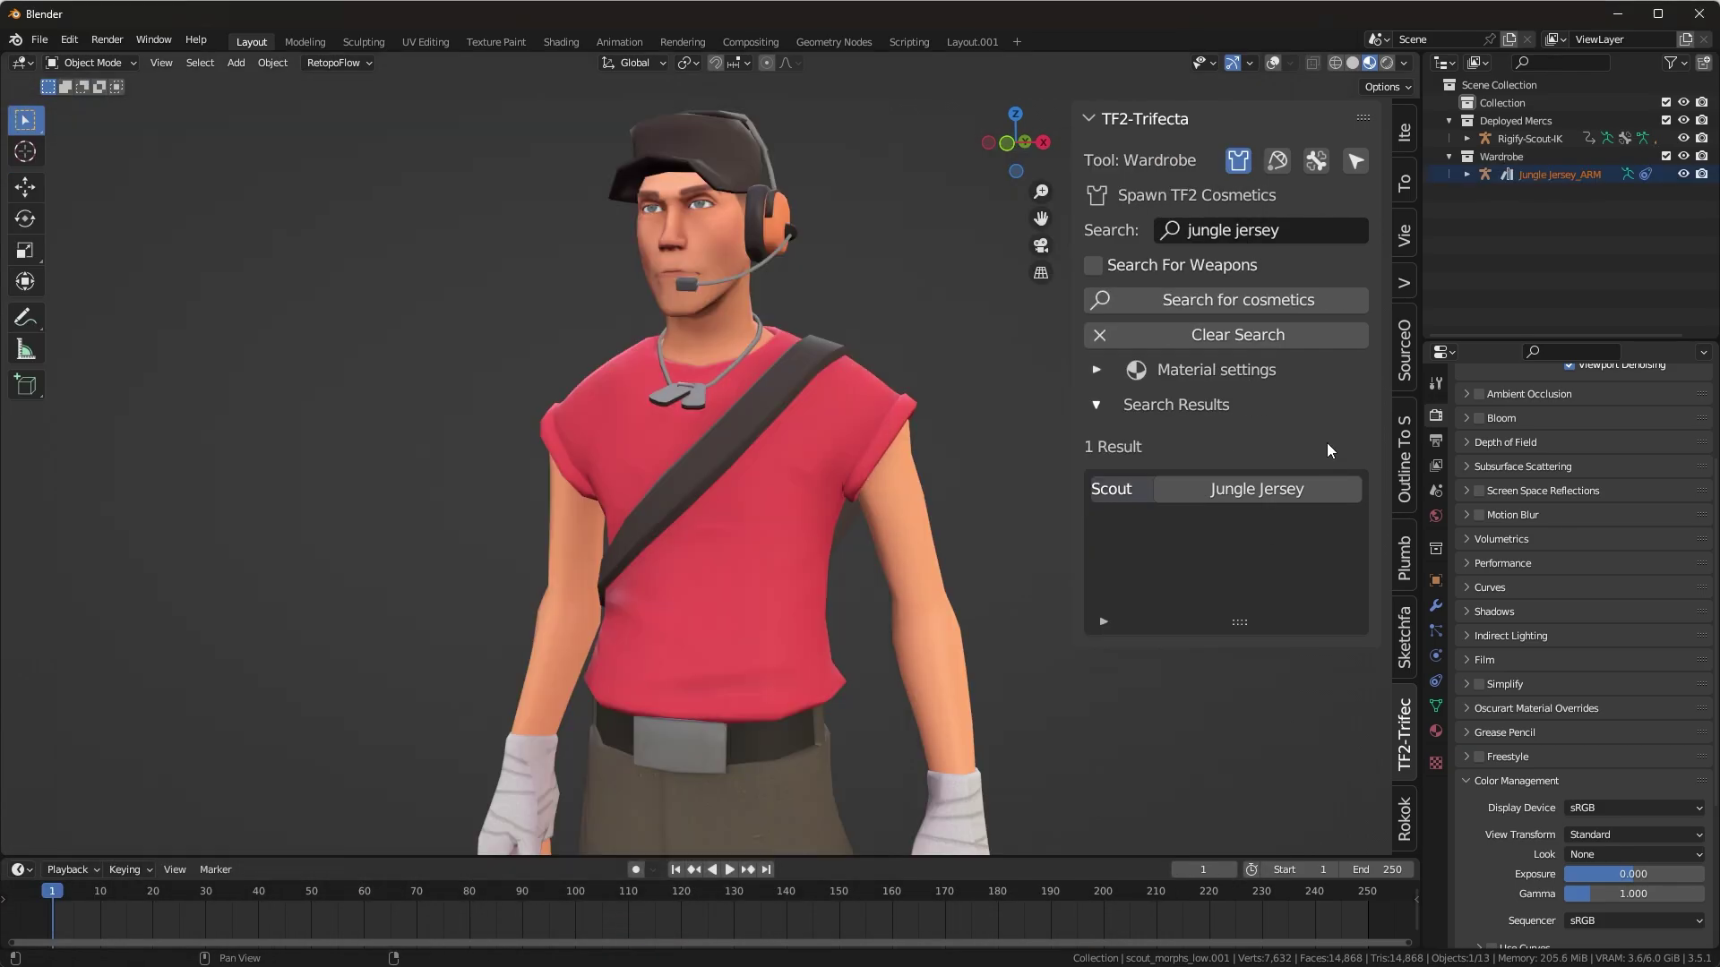
pyautogui.click(1309, 481)
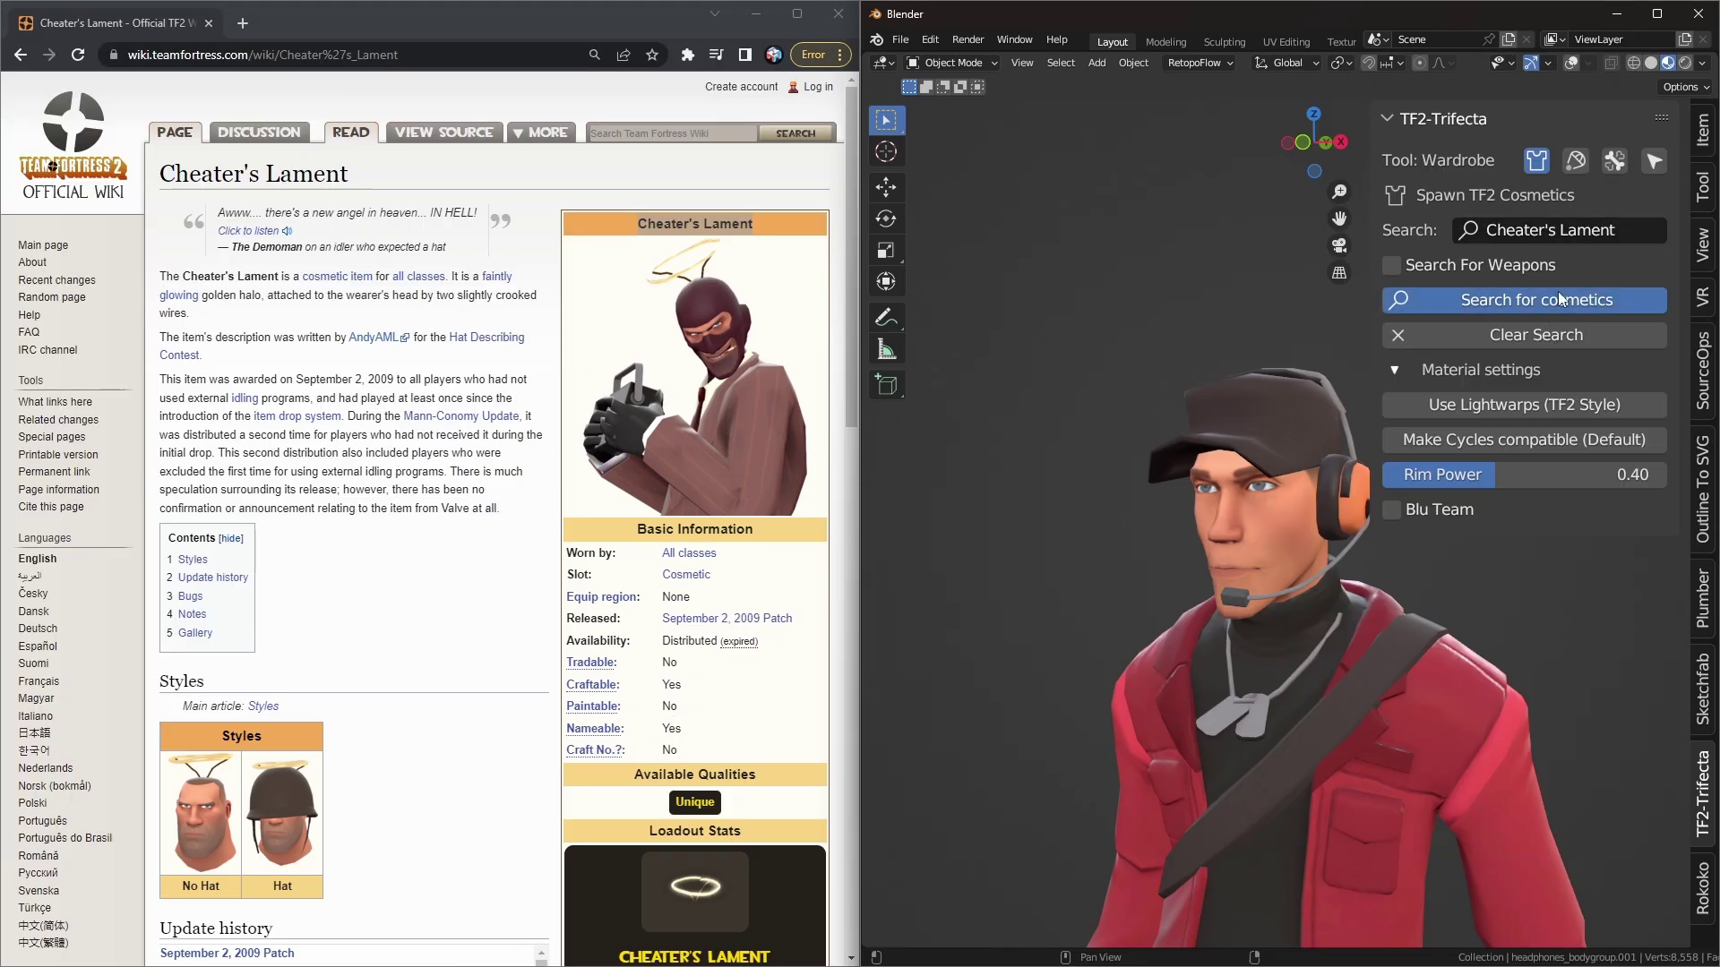
# Search the Wardrobe cosmetics for 'halo', returning 3 results.
pyautogui.click(1557, 292)
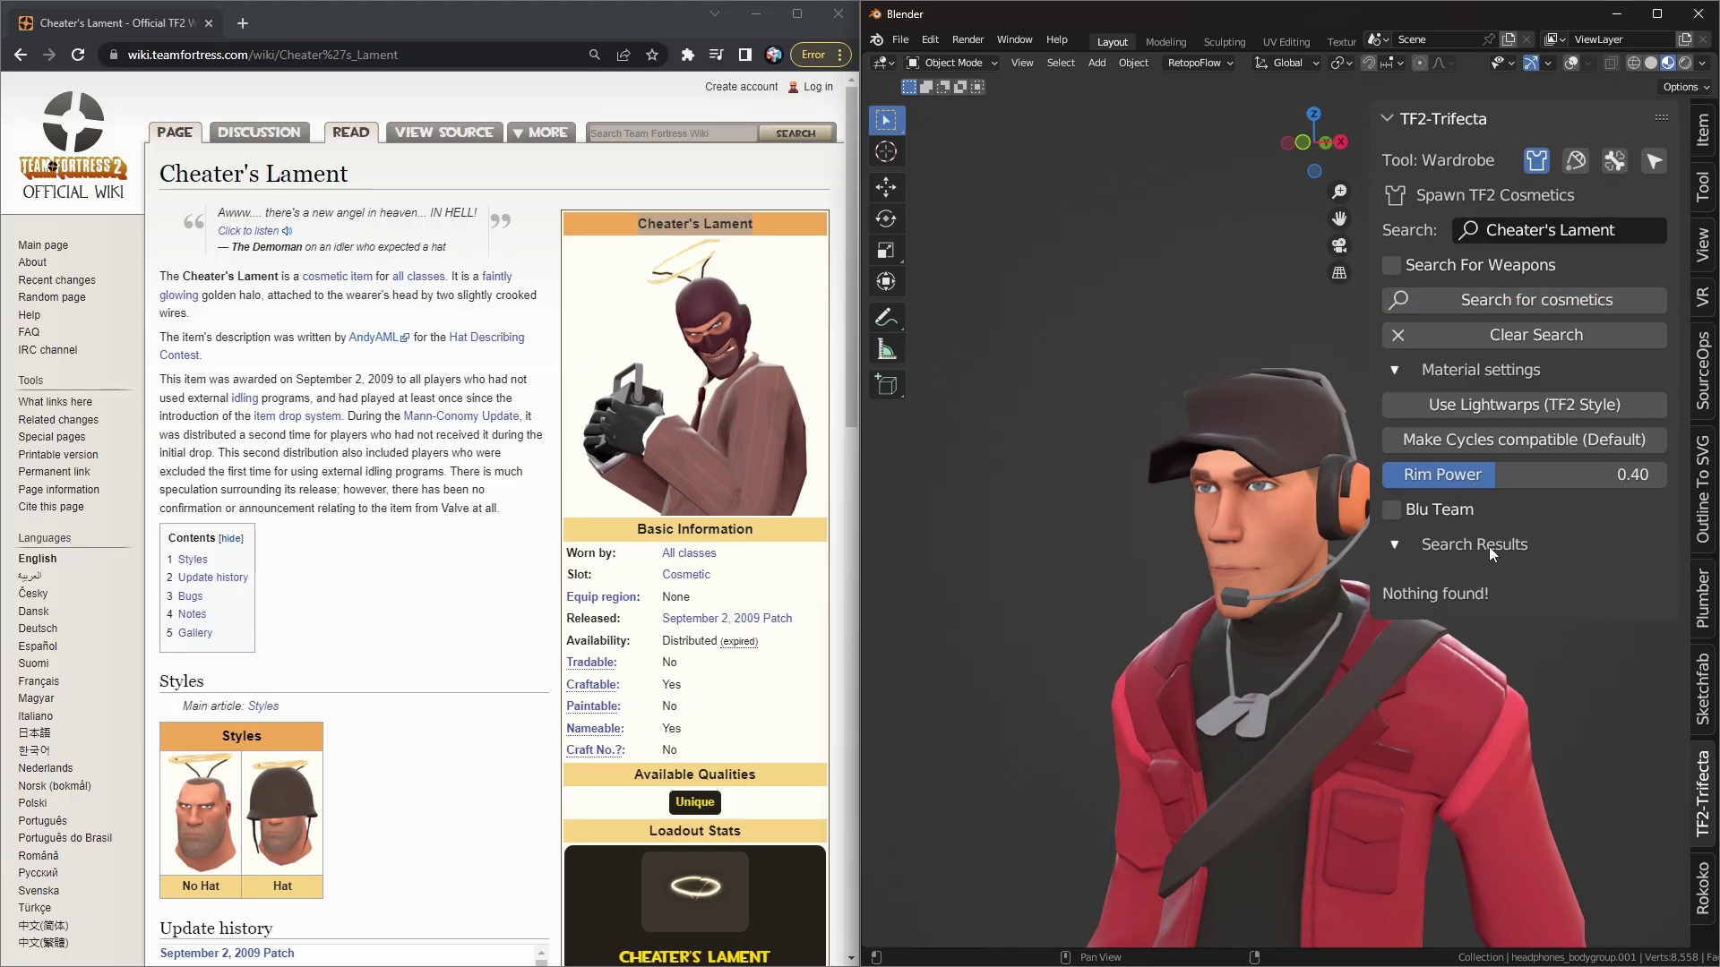
pyautogui.keyDown('ctrl'); pyautogui.scroll(6, 518, 555); pyautogui.keyUp('ctrl')
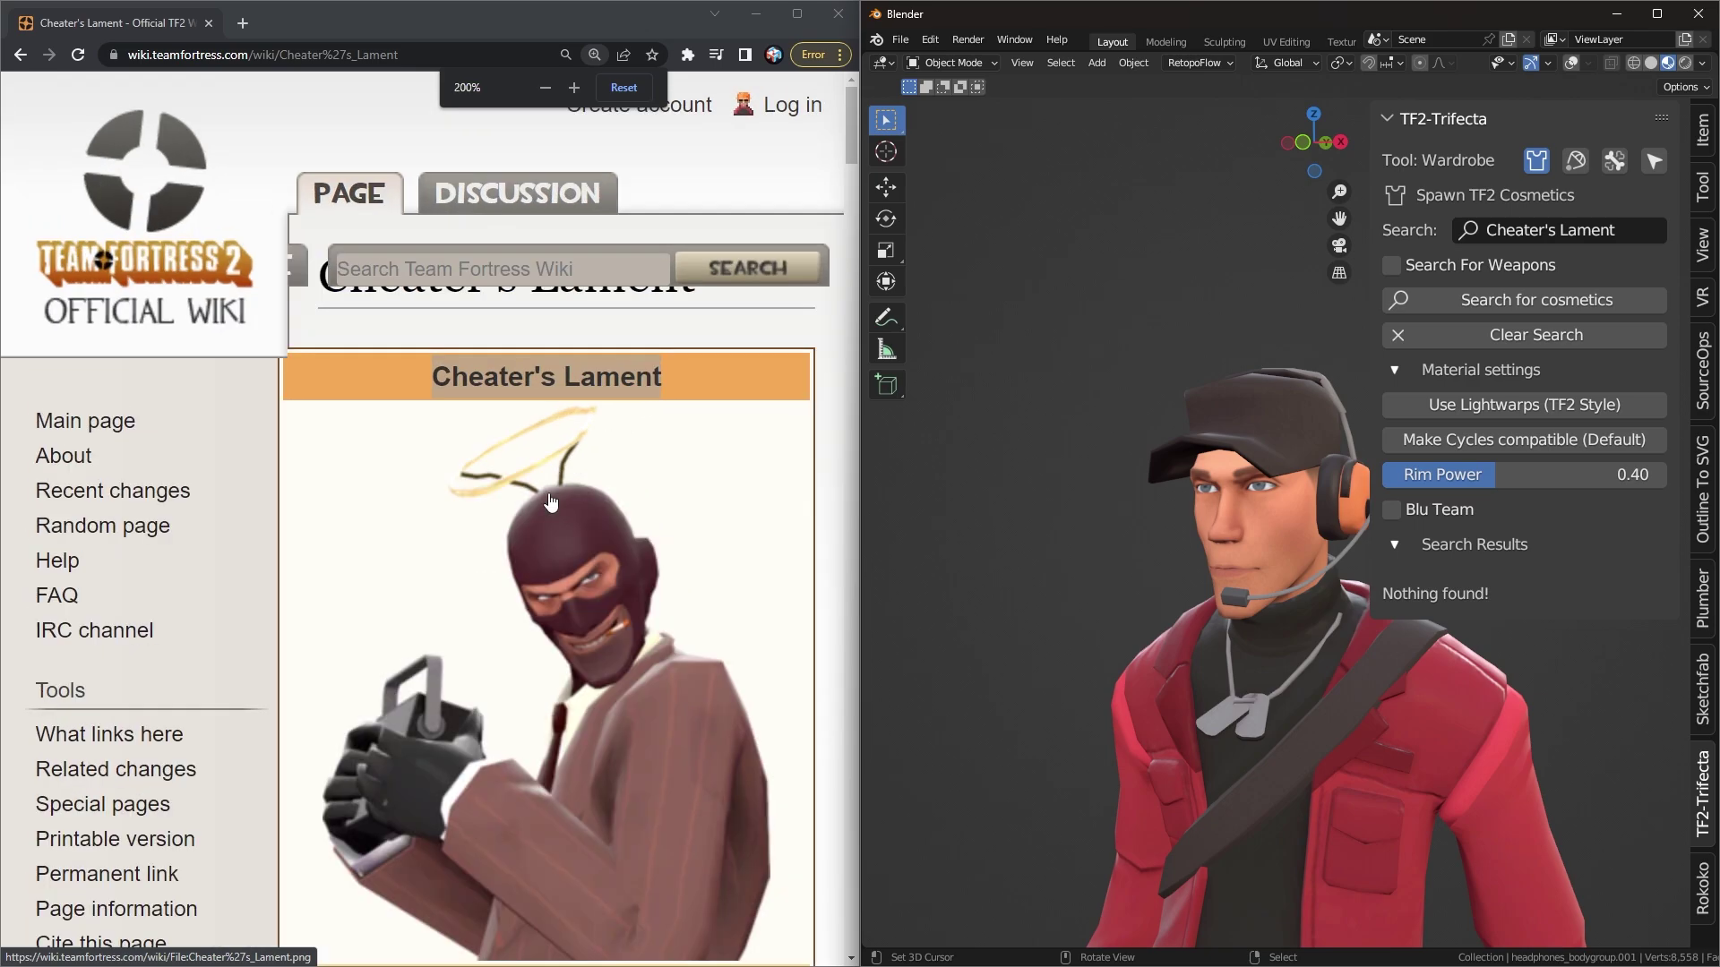
pyautogui.scroll(-2, 516, 582)
pyautogui.click(1577, 239)
pyautogui.write('halo')
pyautogui.press('Return')
pyautogui.click(1533, 296)
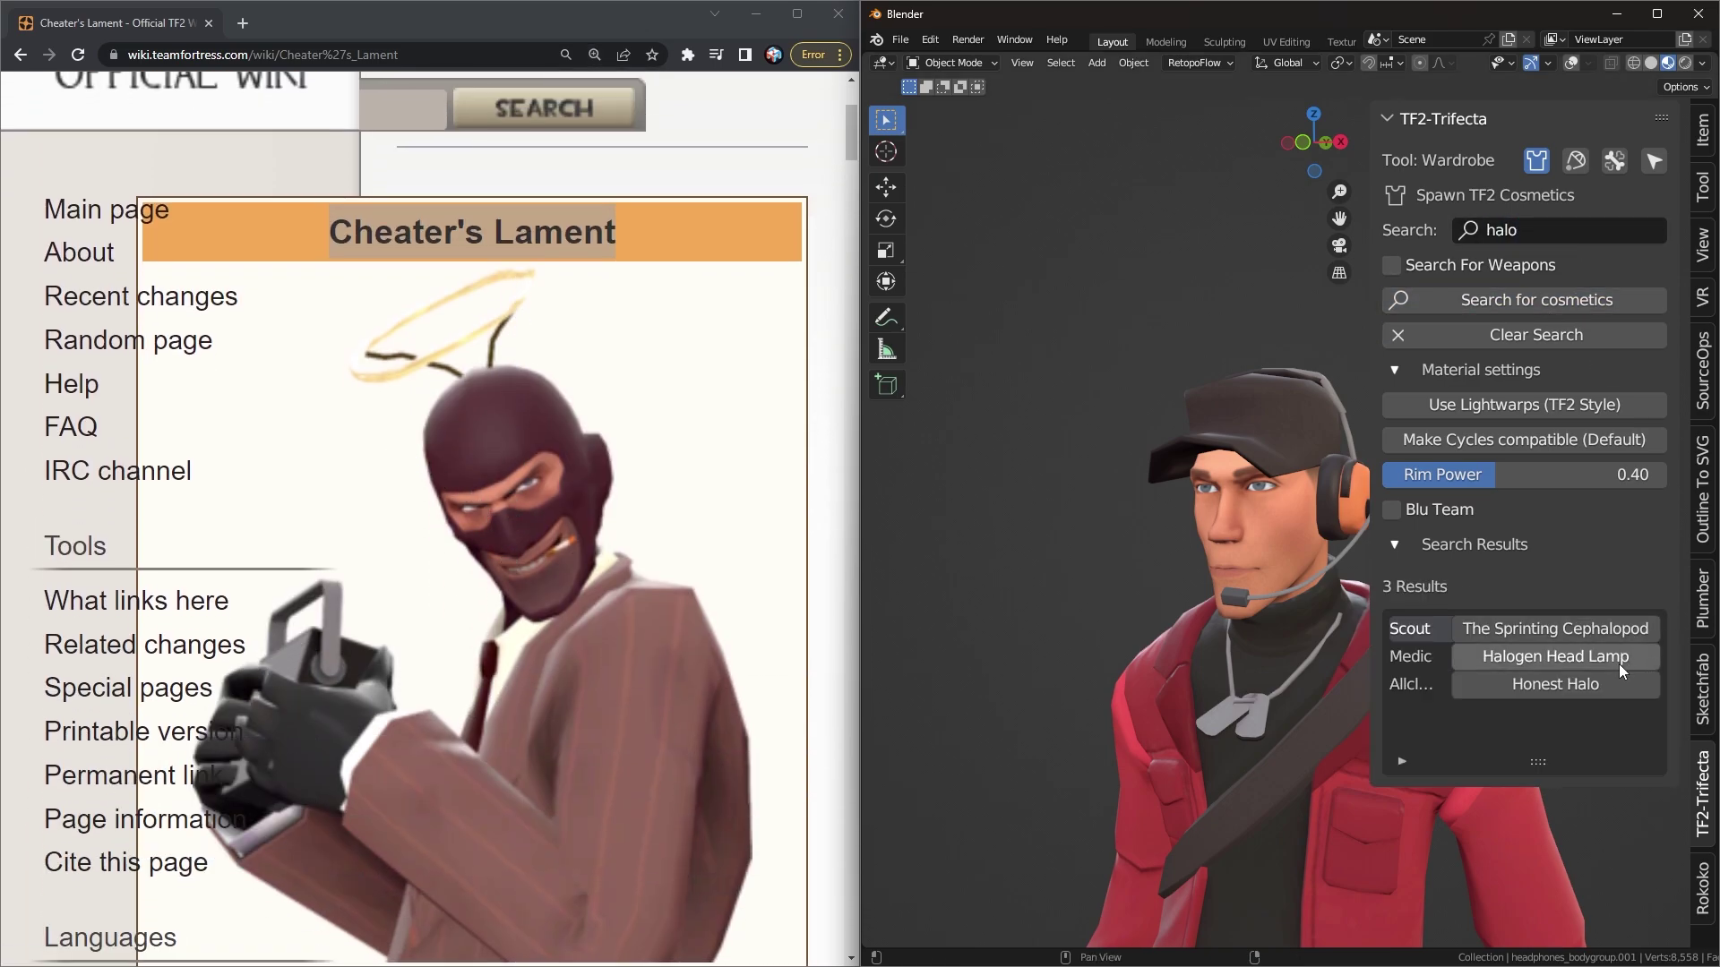
# Spawn the Honest Halo above the Scout's cap and view it from the side.
pyautogui.click(1596, 686)
pyautogui.press('n')
pyautogui.moveTo(1596, 686); pyautogui.dragTo(1259, 378, button='middle')
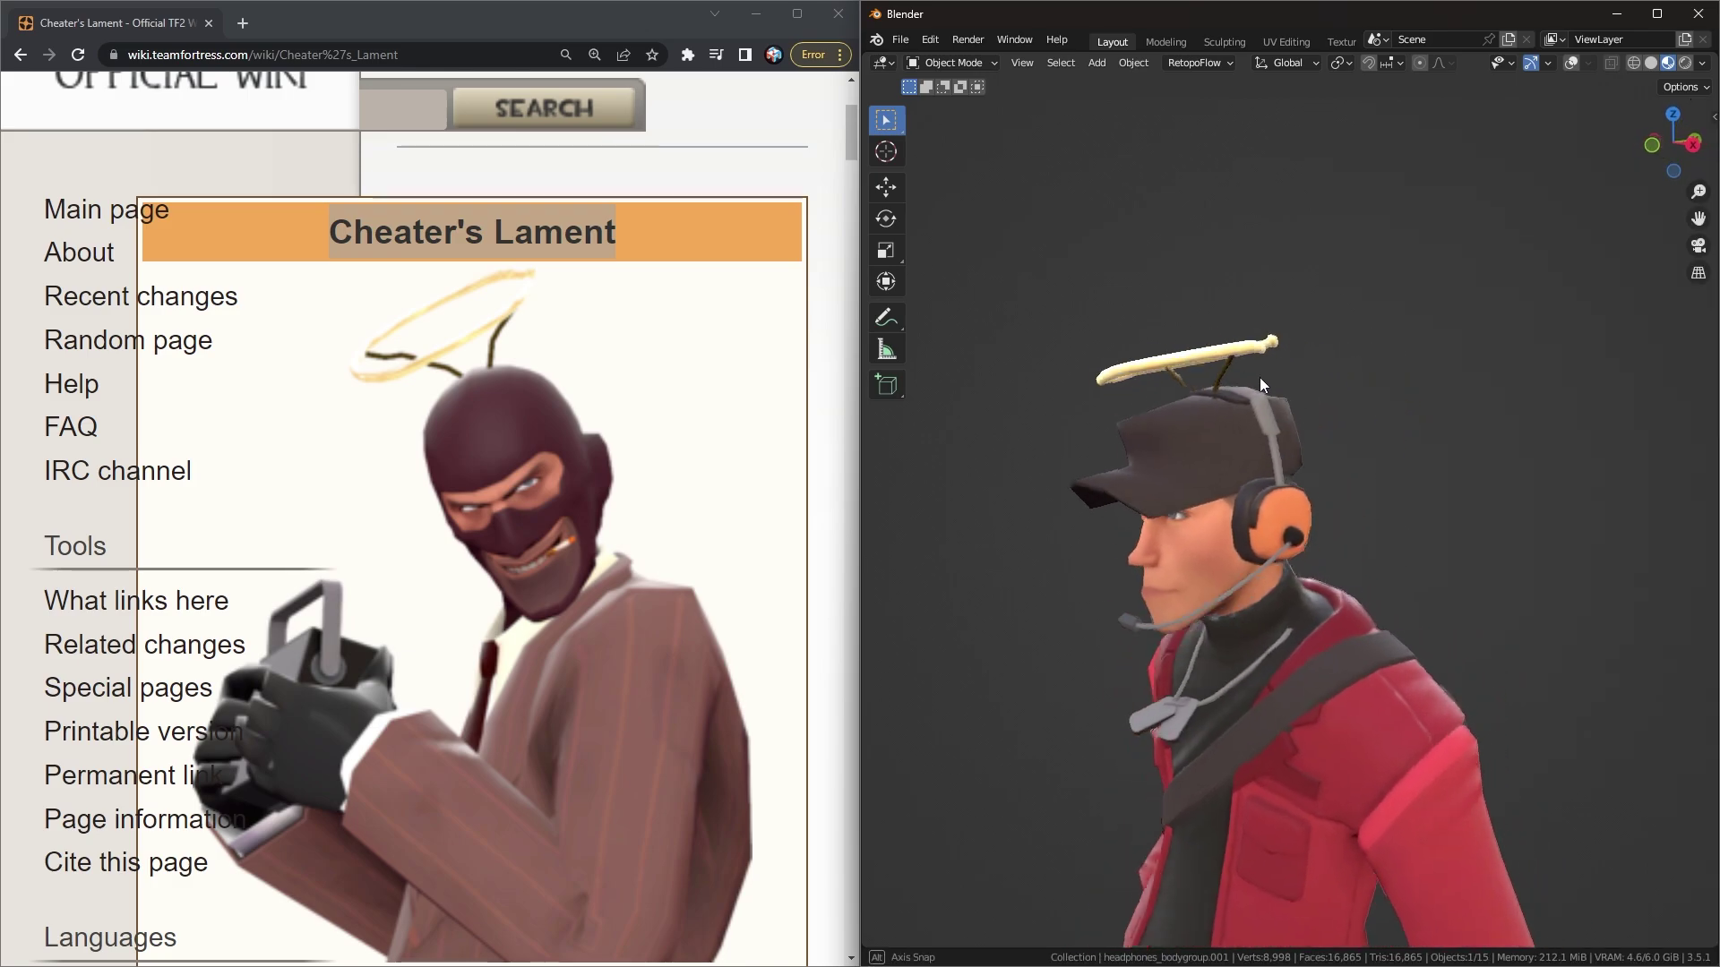